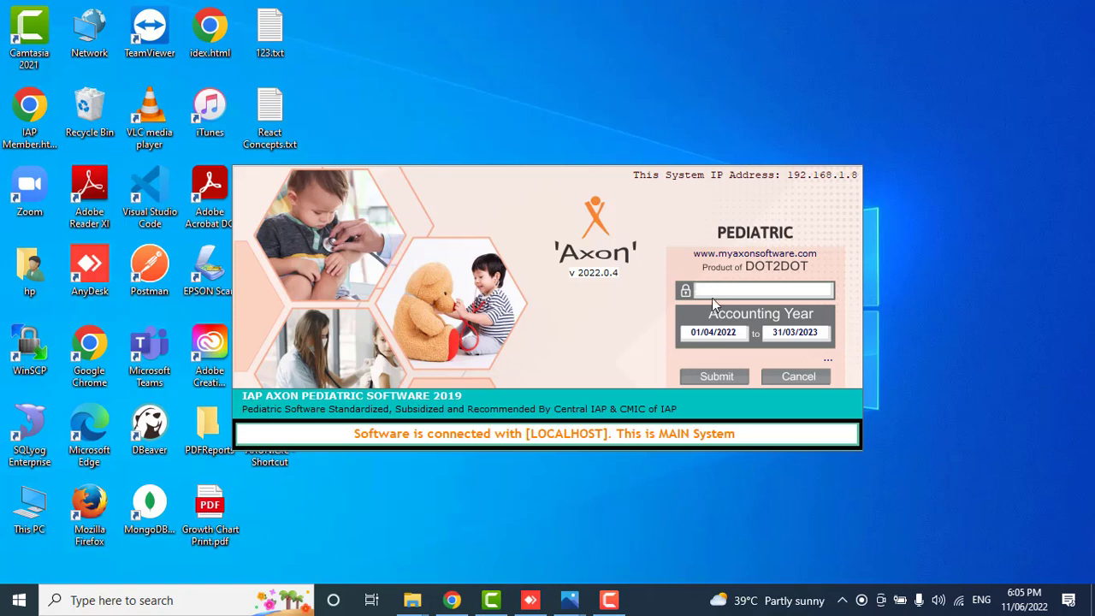
Log in and decline the data backup alert with No (Insecure).
{"action": "left_click", "coordinate": [717, 376]}
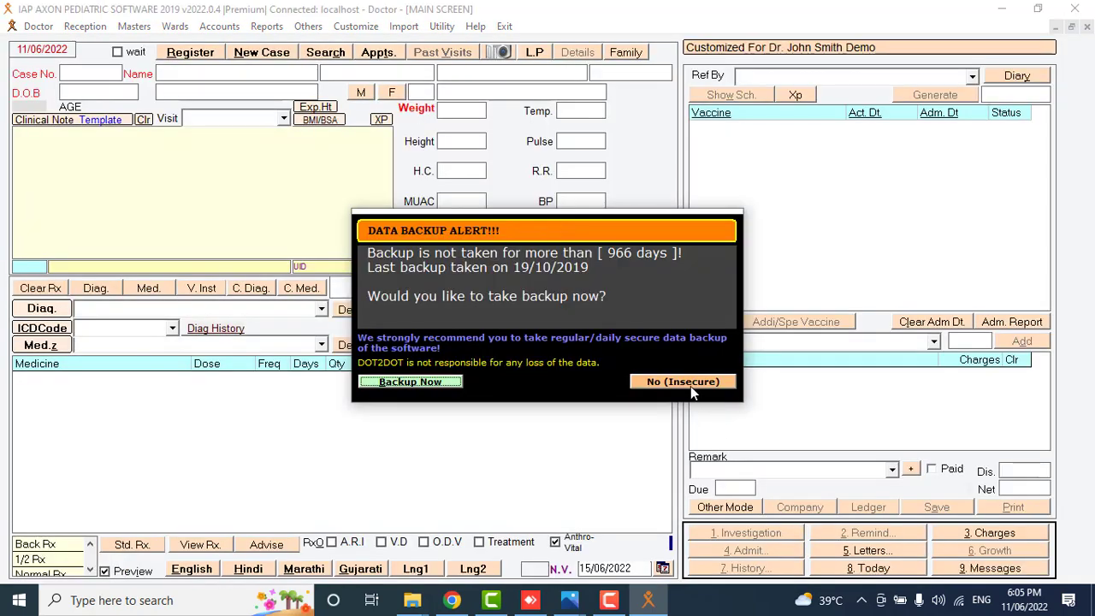
{"action": "left_click", "coordinate": [691, 386]}
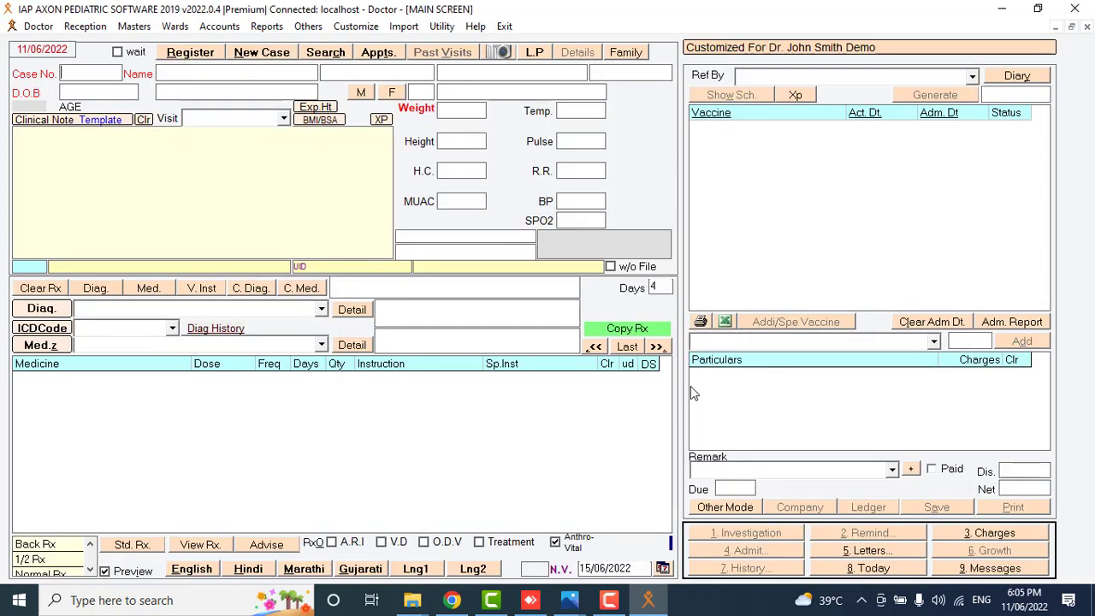
{"action": "key", "text": "Tab"}
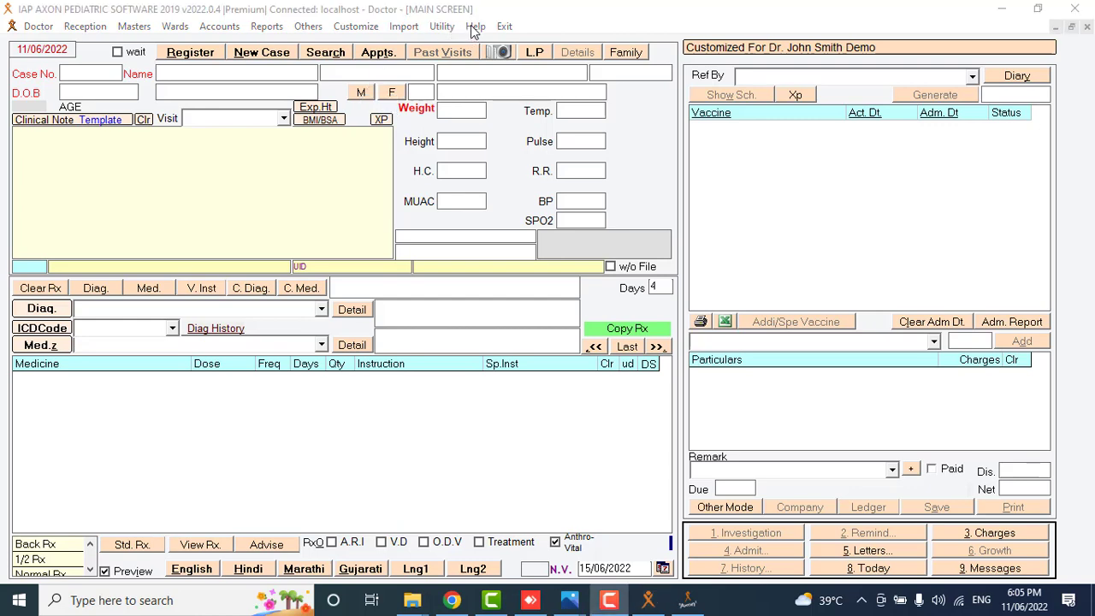
Begin a doctor login password change under Help > Change Password, then cancel it.
{"action": "left_click", "coordinate": [476, 27]}
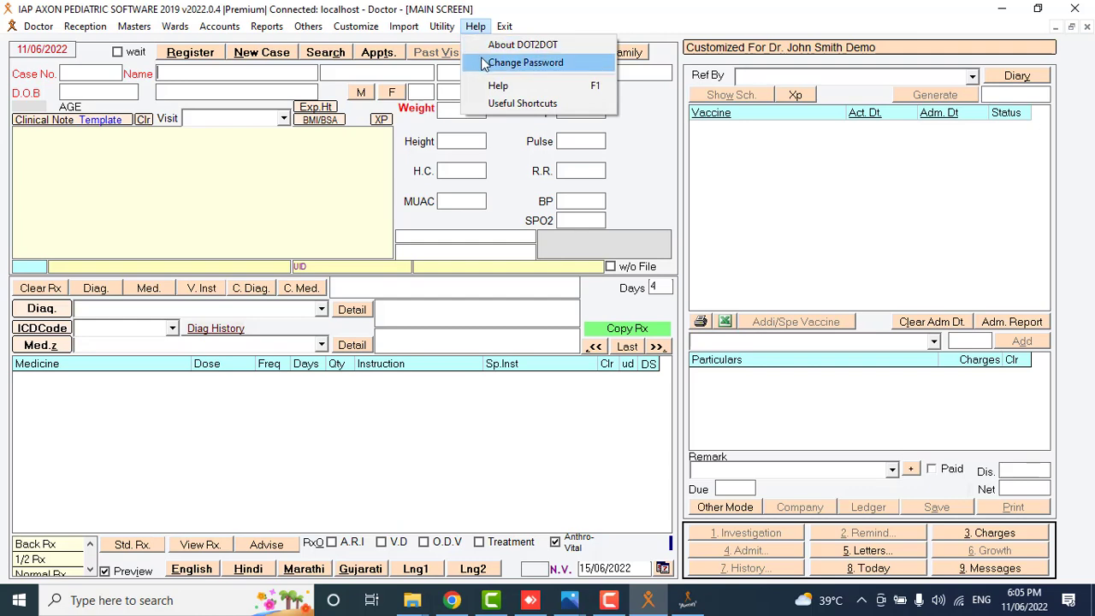
{"action": "left_click", "coordinate": [484, 64]}
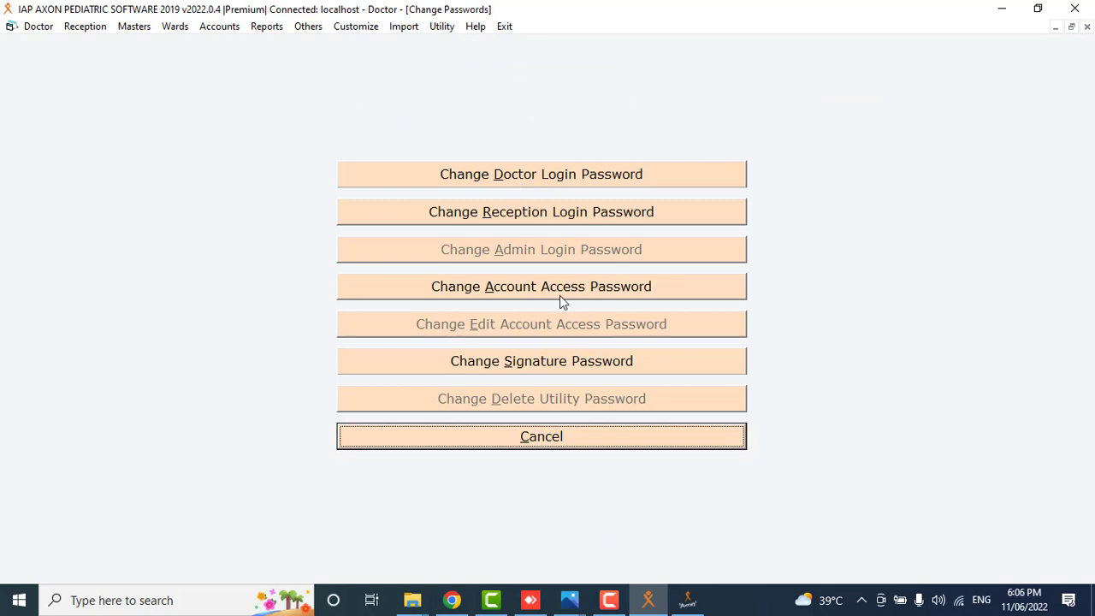
{"action": "left_click", "coordinate": [563, 175]}
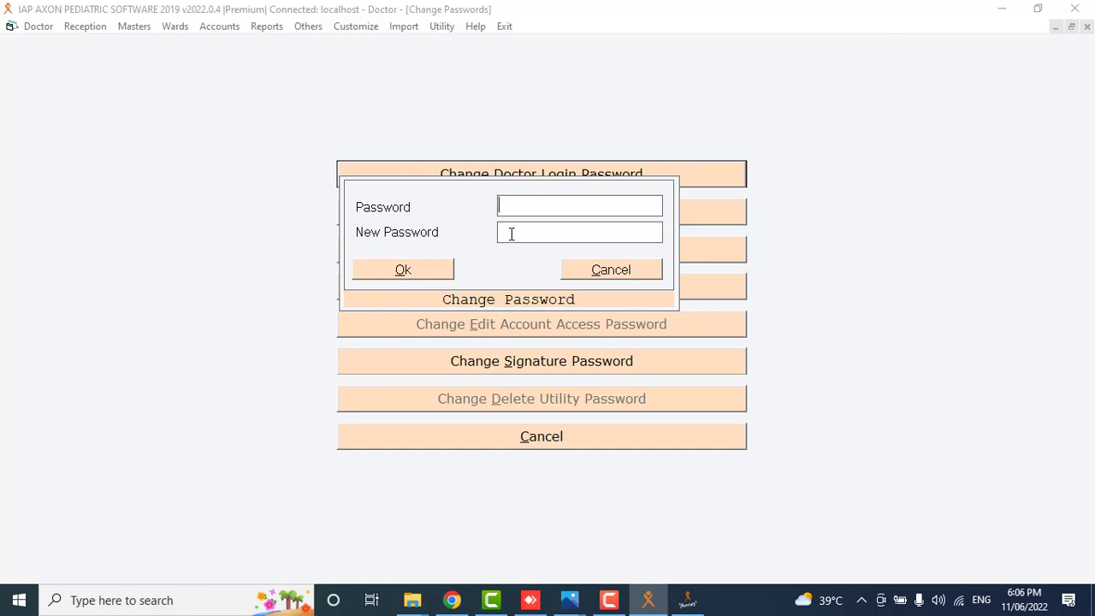
{"action": "left_click", "coordinate": [431, 271]}
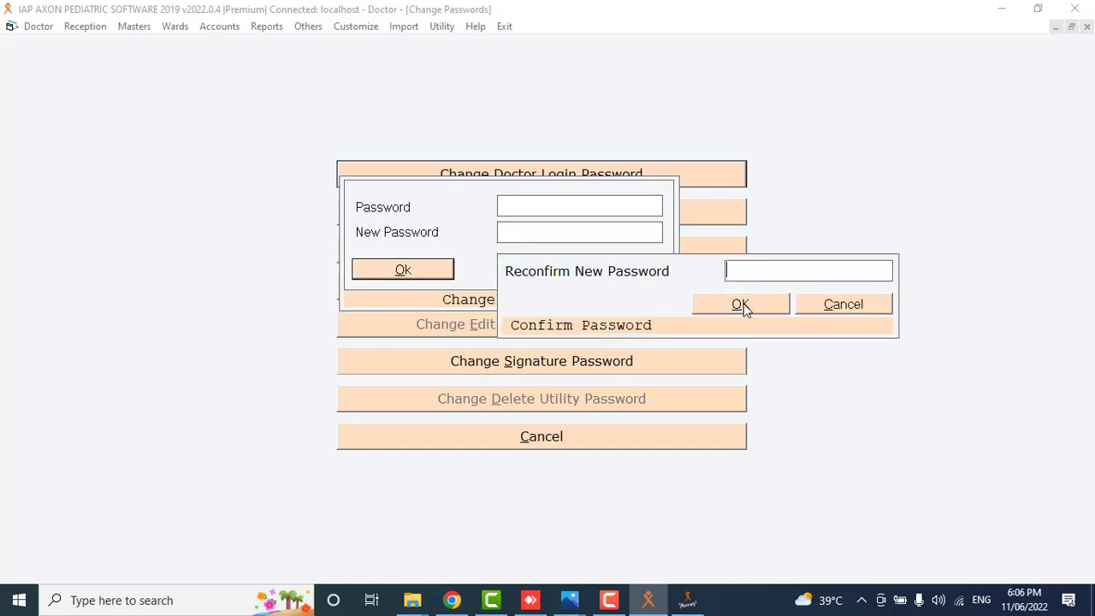
{"action": "left_click", "coordinate": [813, 310]}
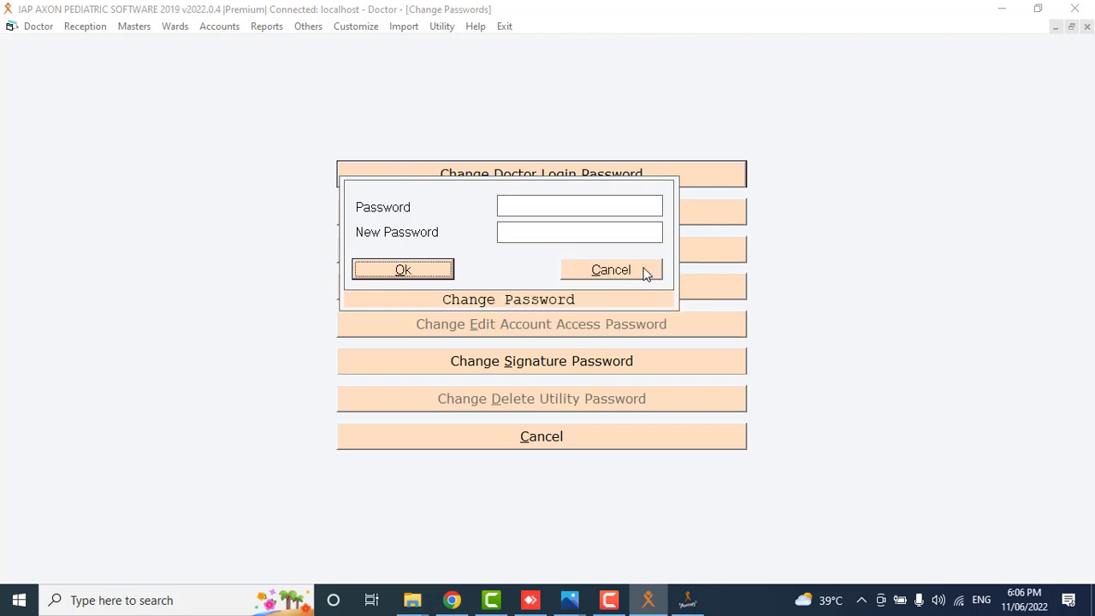
{"action": "left_click", "coordinate": [645, 271]}
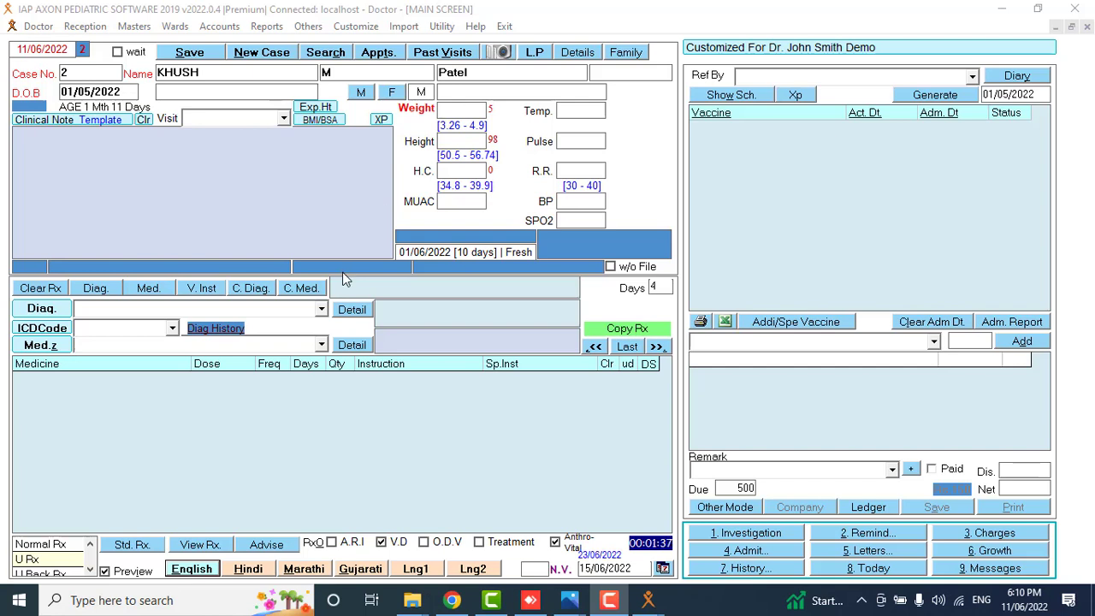
View and close the appointment scheduler, then start blank new case 13.
{"action": "left_click", "coordinate": [380, 54]}
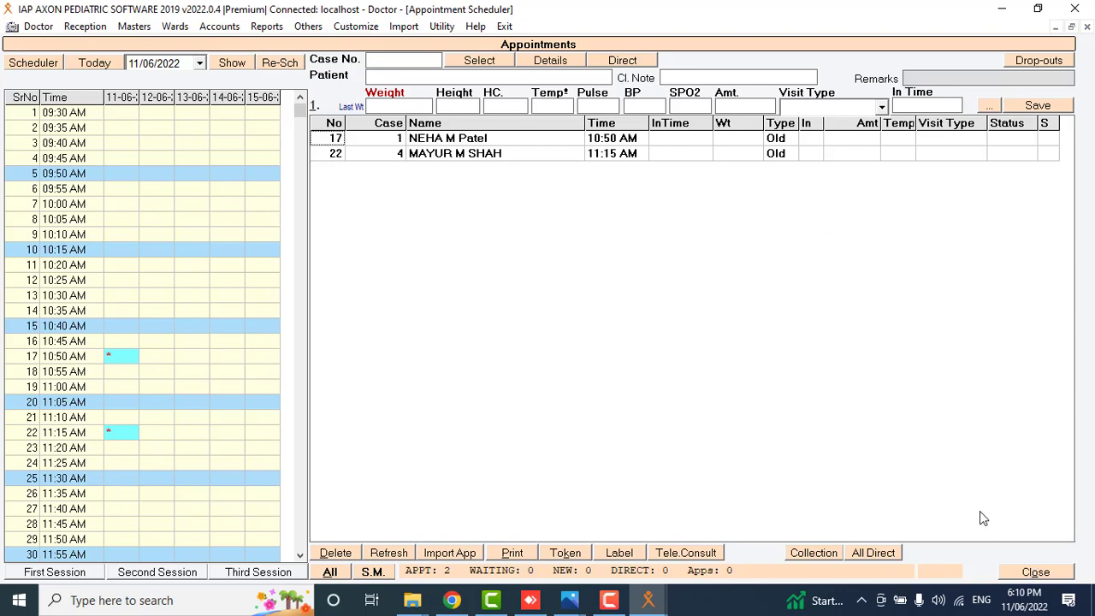
{"action": "left_click", "coordinate": [1018, 573]}
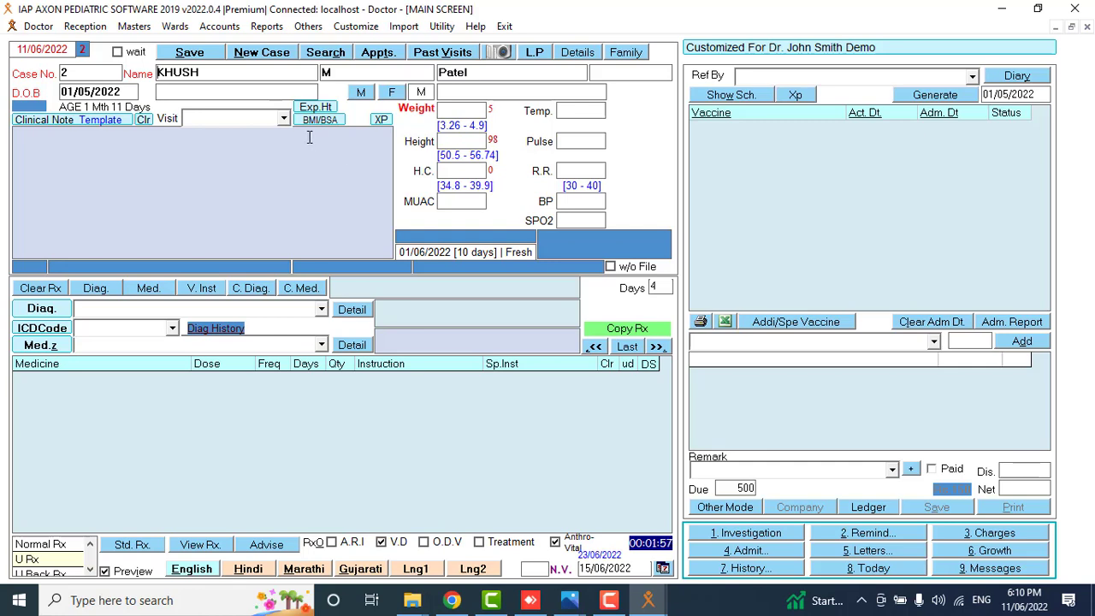
{"action": "left_click", "coordinate": [269, 55]}
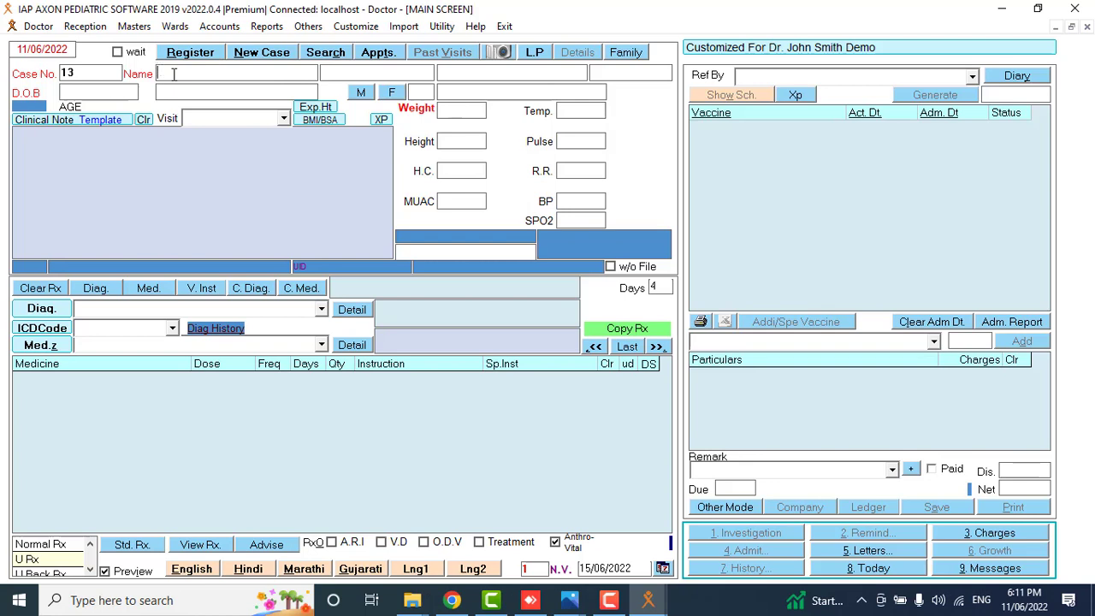
Enter the patient's first, middle and last name, with date of birth 01/06/2022.
{"action": "left_click", "coordinate": [369, 73]}
{"action": "key", "text": "Tab"}
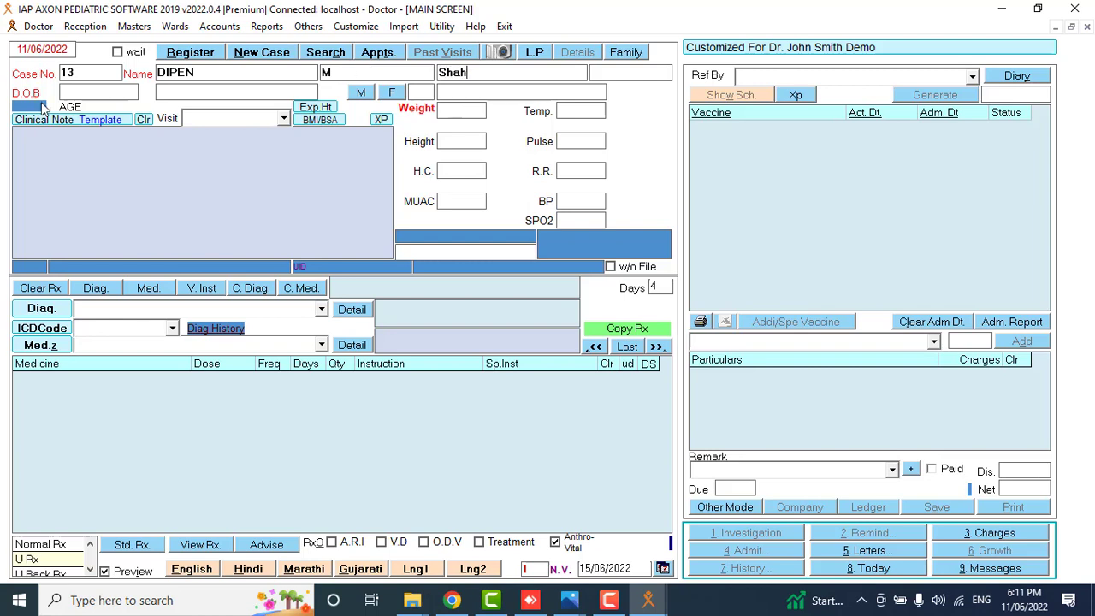
{"action": "left_click", "coordinate": [64, 92]}
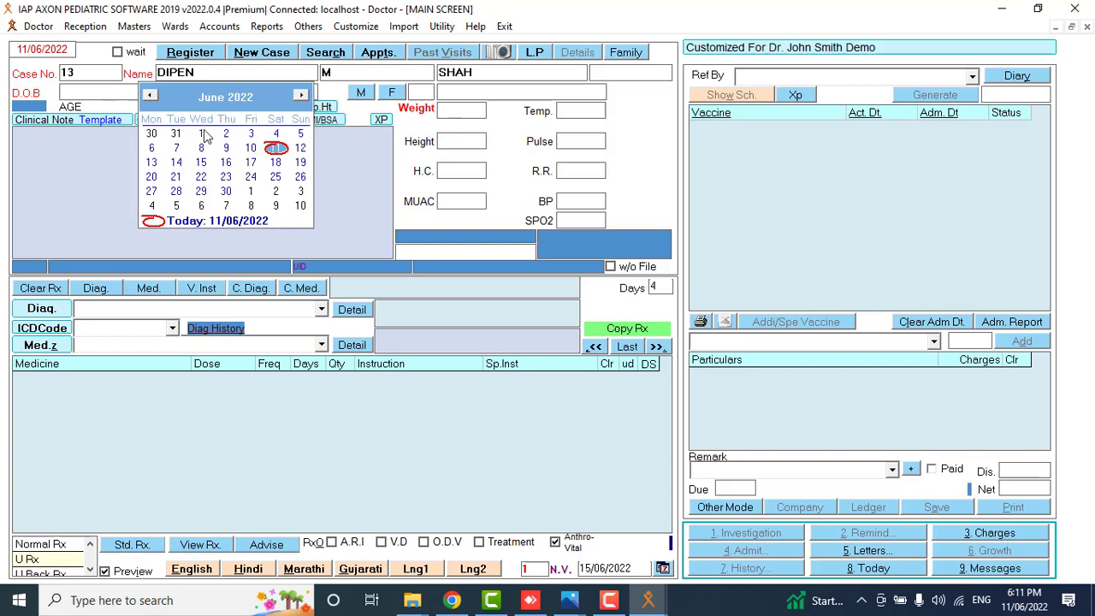
{"action": "left_click", "coordinate": [203, 133]}
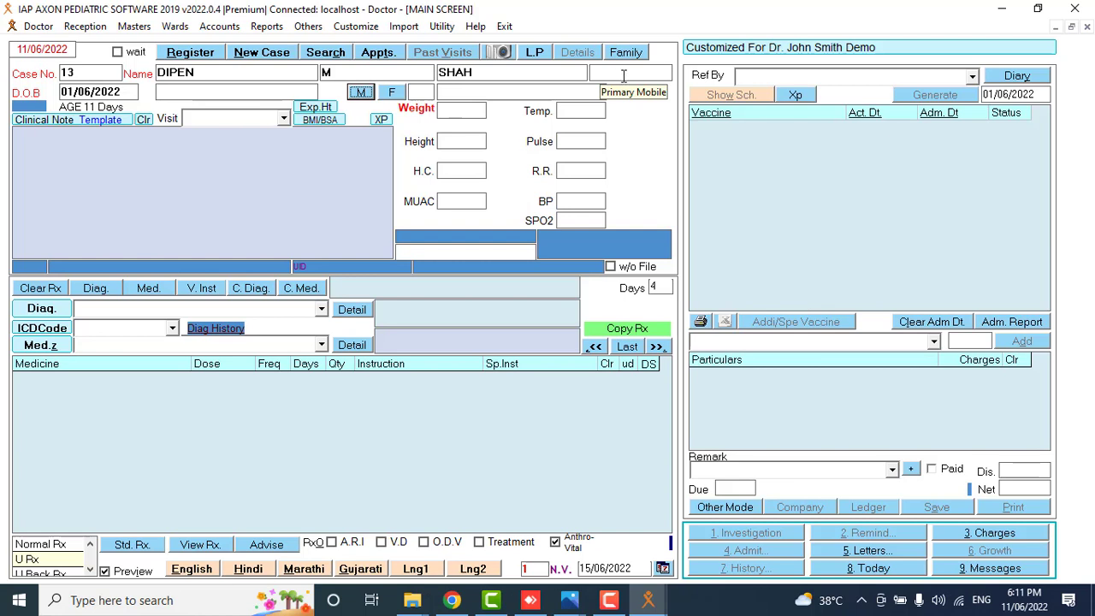
Mark the patient as male and register case 13.
{"action": "left_click", "coordinate": [624, 76]}
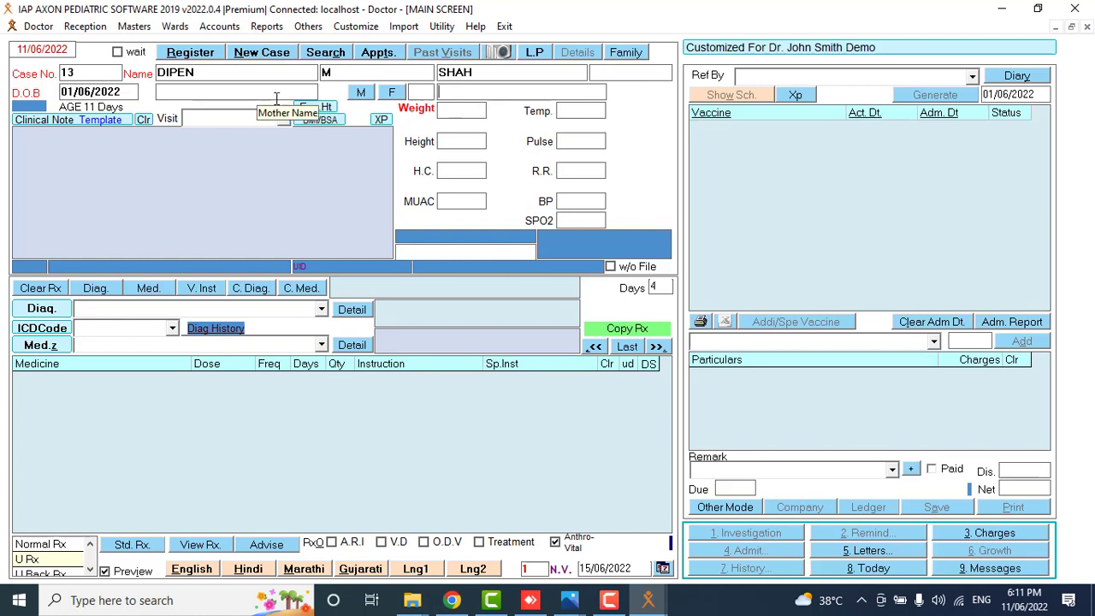
{"action": "left_click", "coordinate": [362, 93]}
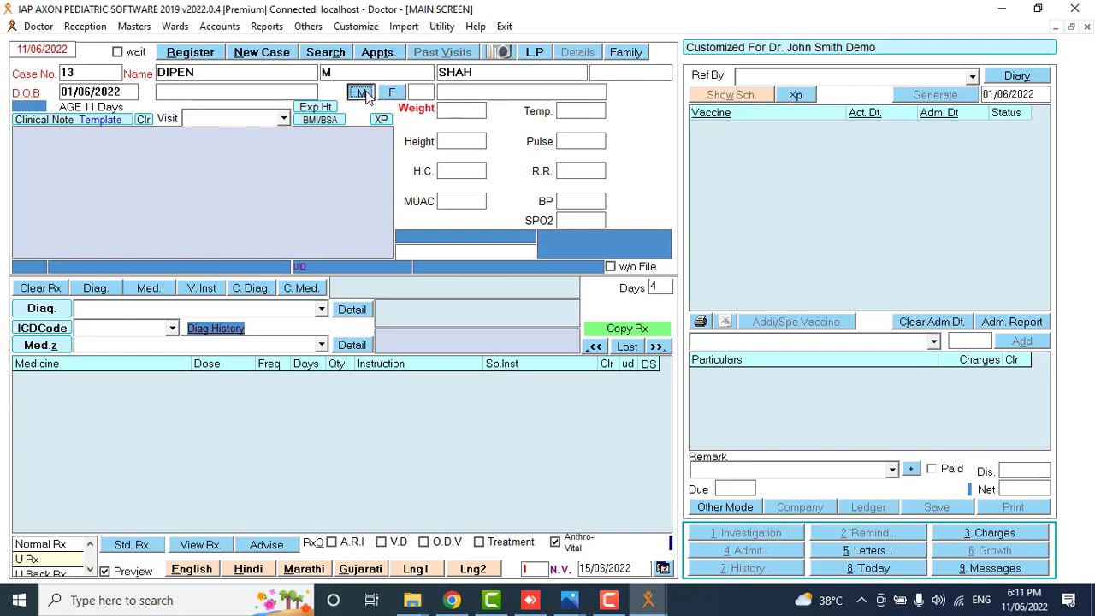
{"action": "left_click", "coordinate": [191, 53]}
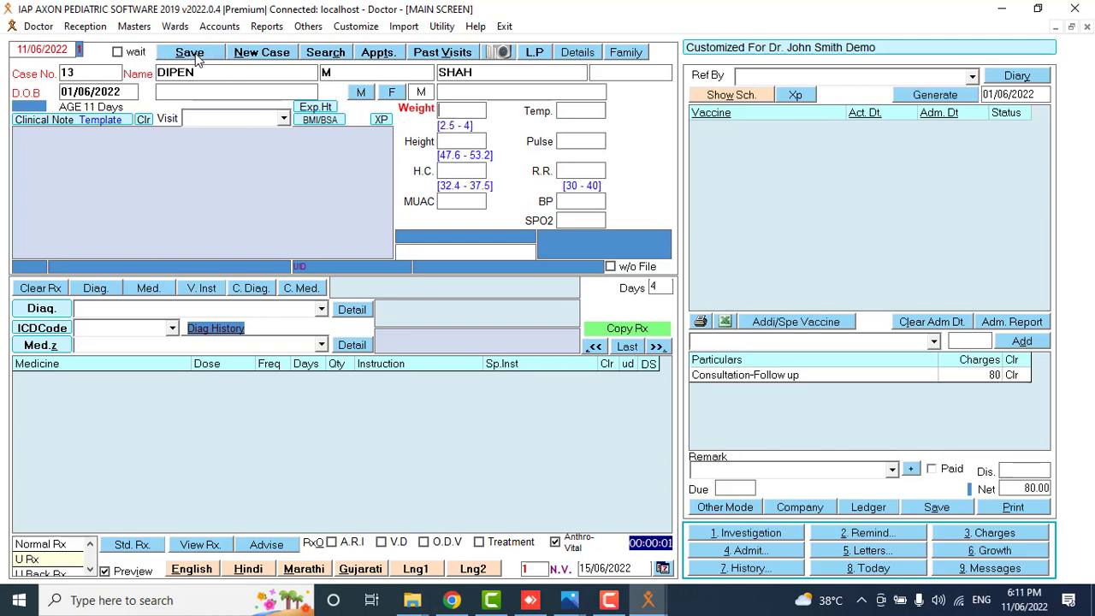
Record weight 3 and height 49 for the newly registered patient.
{"action": "left_click", "coordinate": [461, 109]}
{"action": "type", "text": "3"}
{"action": "left_click", "coordinate": [467, 142]}
{"action": "type", "text": "49"}
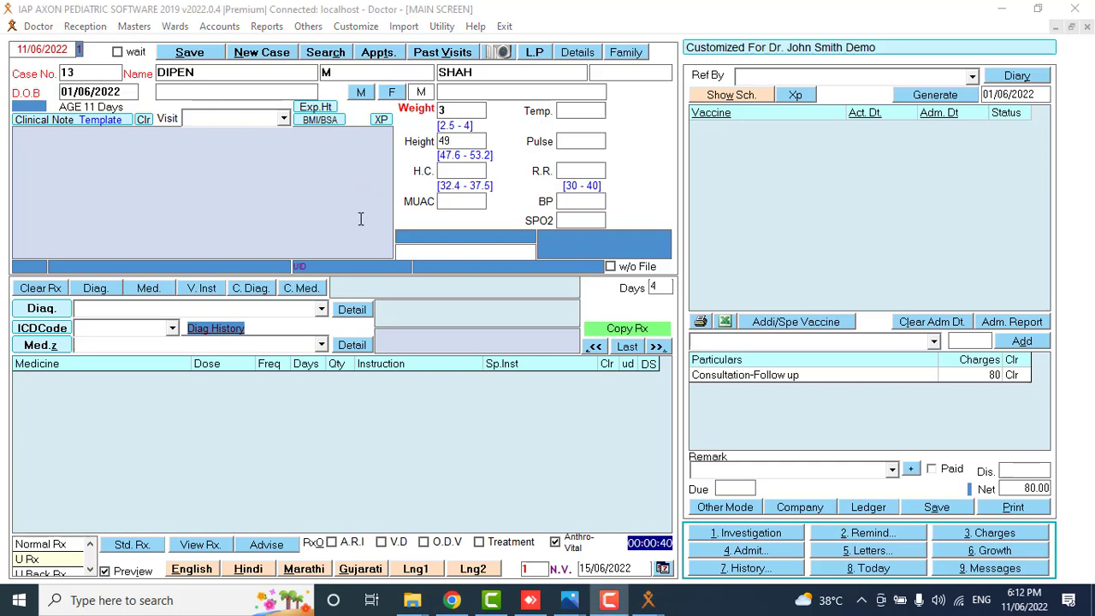
{"action": "left_click", "coordinate": [371, 55]}
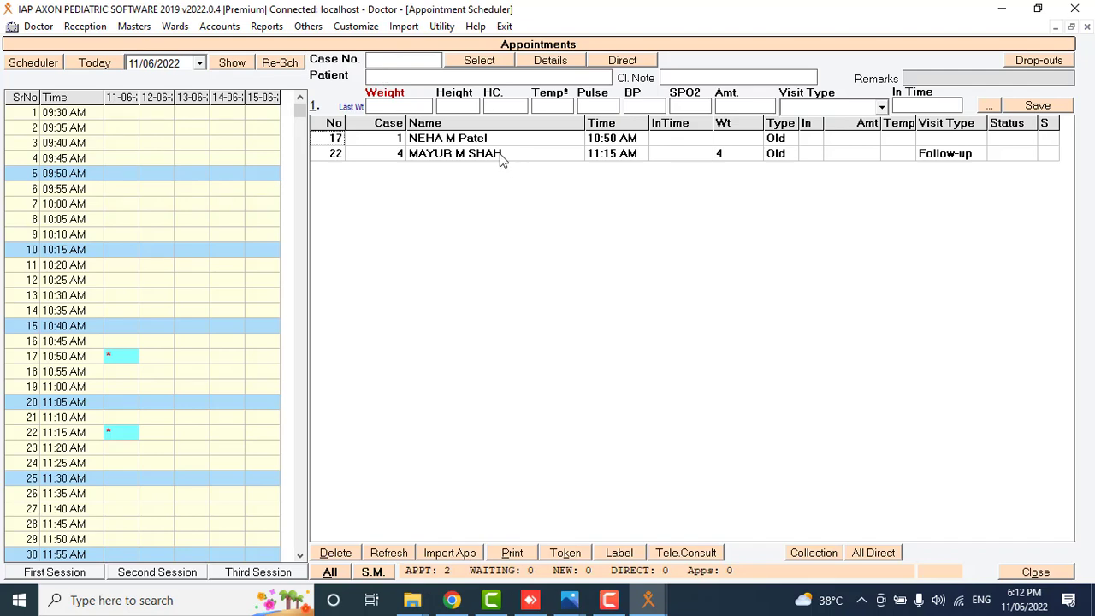
Open case 4's 11:15 AM follow-up appointment and renew it, with an 80 consultation charge.
{"action": "double_click", "coordinate": [503, 159]}
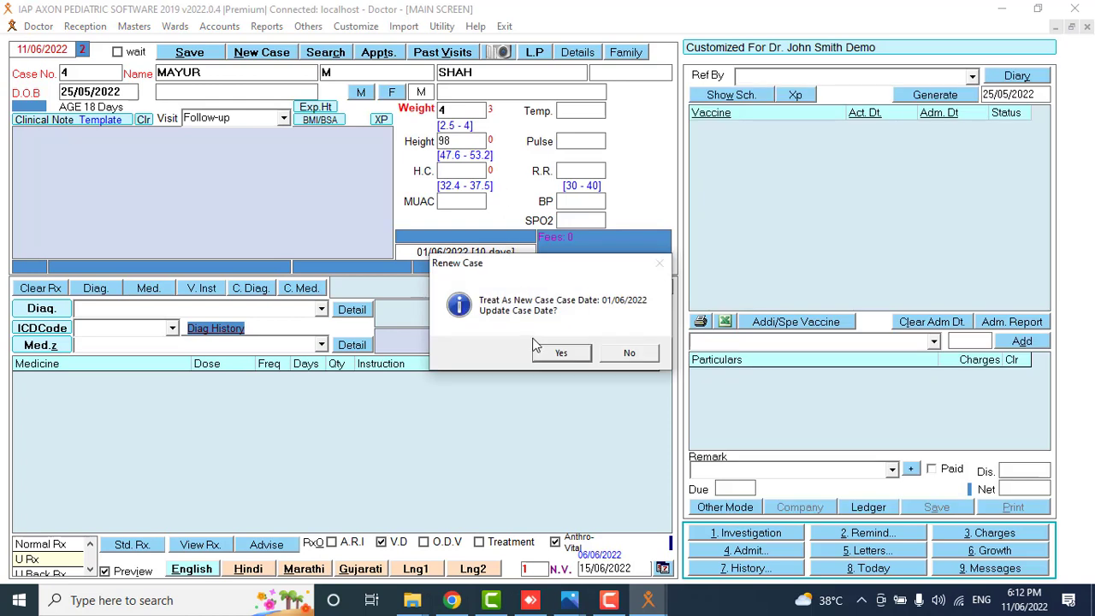
{"action": "left_click", "coordinate": [554, 353]}
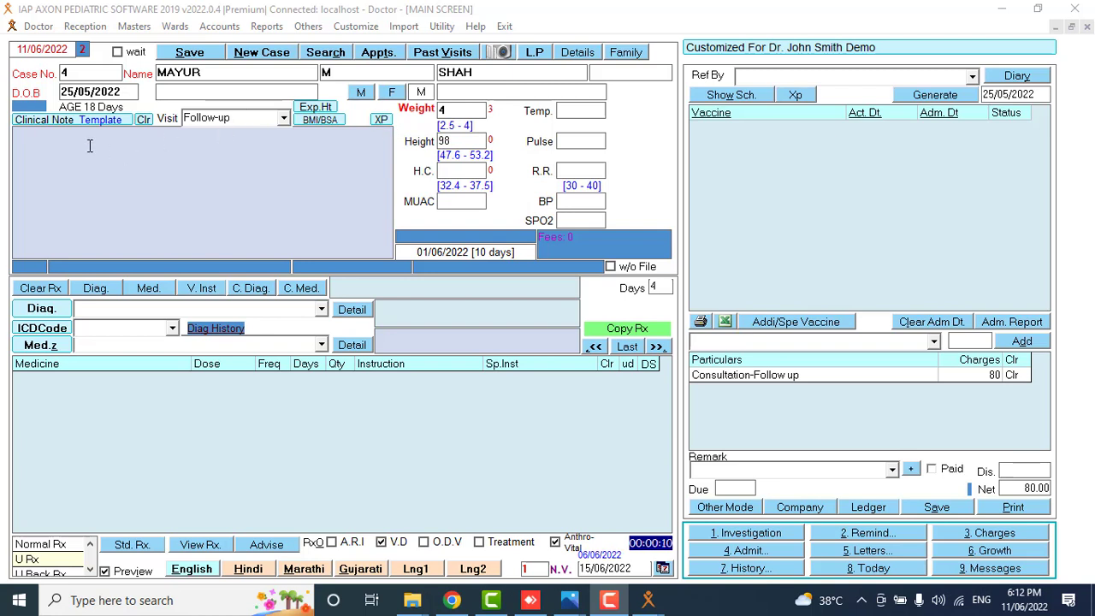
Add chief complaints Fever (Mg, 3 days) and Cough (Tight, 2 days) to the clinical note.
{"action": "left_click", "coordinate": [31, 125]}
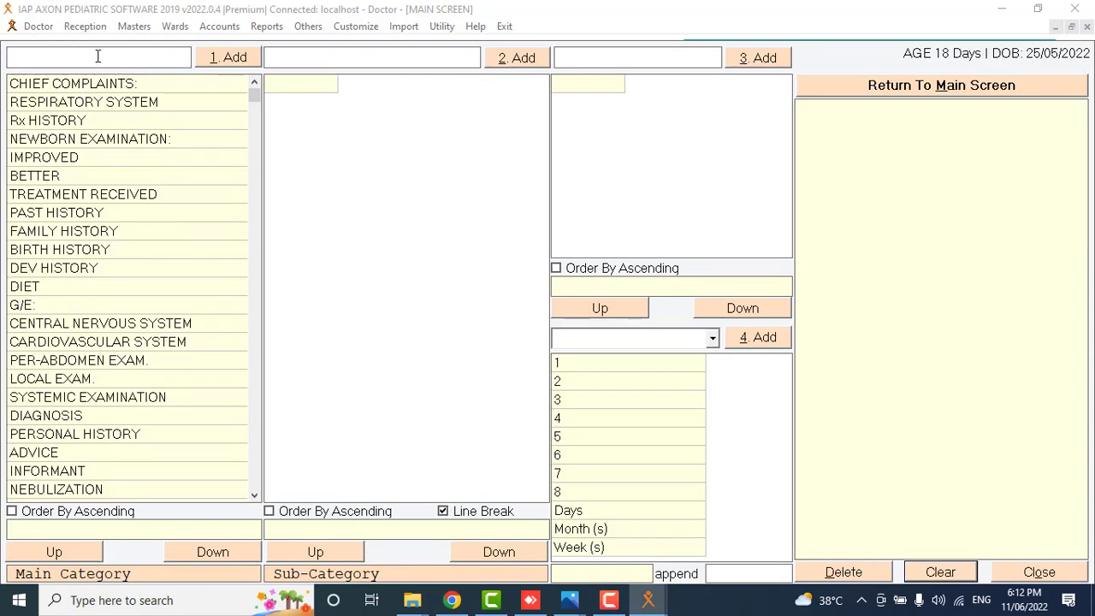
{"action": "left_click", "coordinate": [74, 86]}
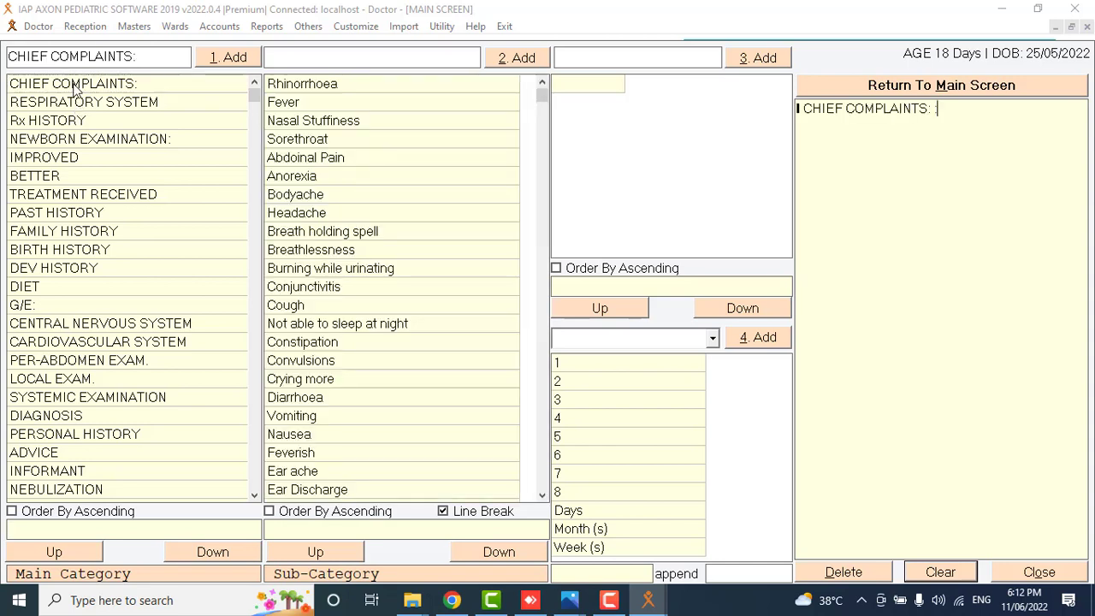
{"action": "left_click", "coordinate": [286, 103]}
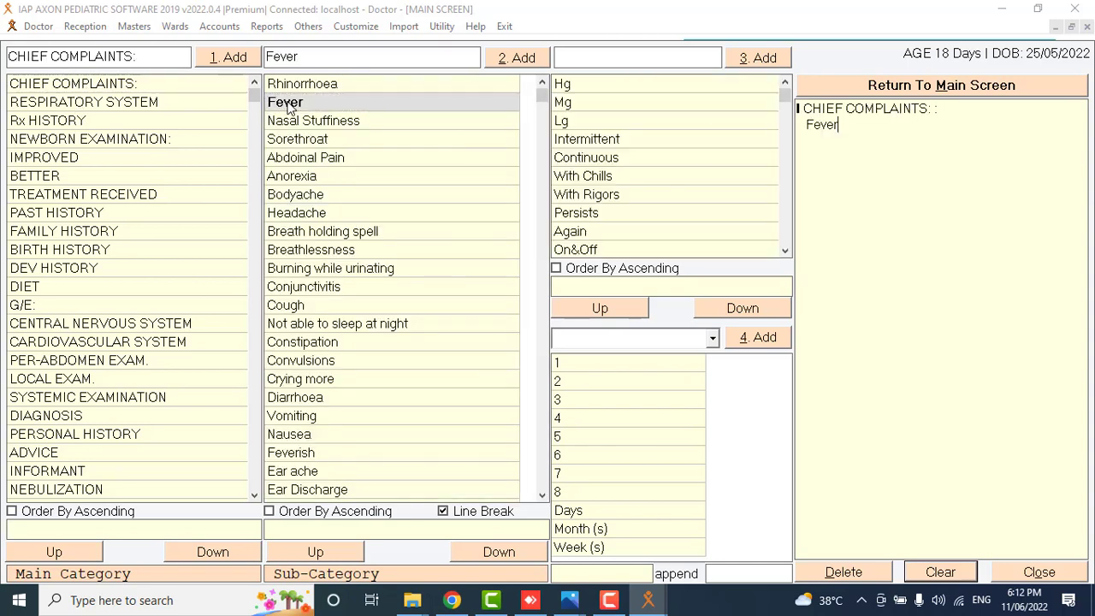
{"action": "left_click", "coordinate": [572, 101]}
{"action": "left_click", "coordinate": [570, 407]}
{"action": "left_click", "coordinate": [558, 513]}
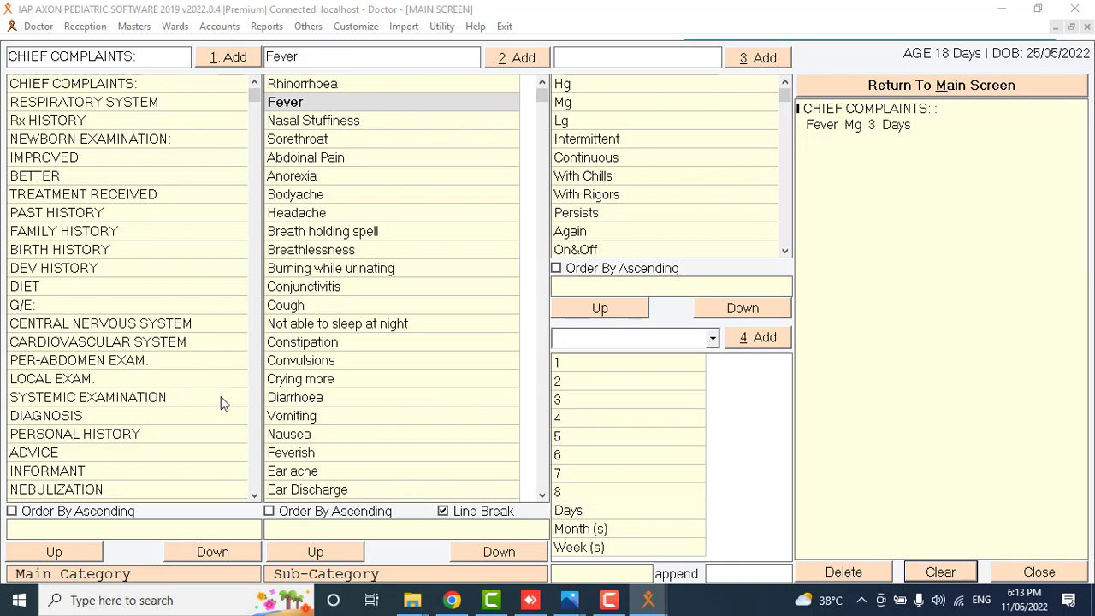
{"action": "left_click", "coordinate": [291, 313]}
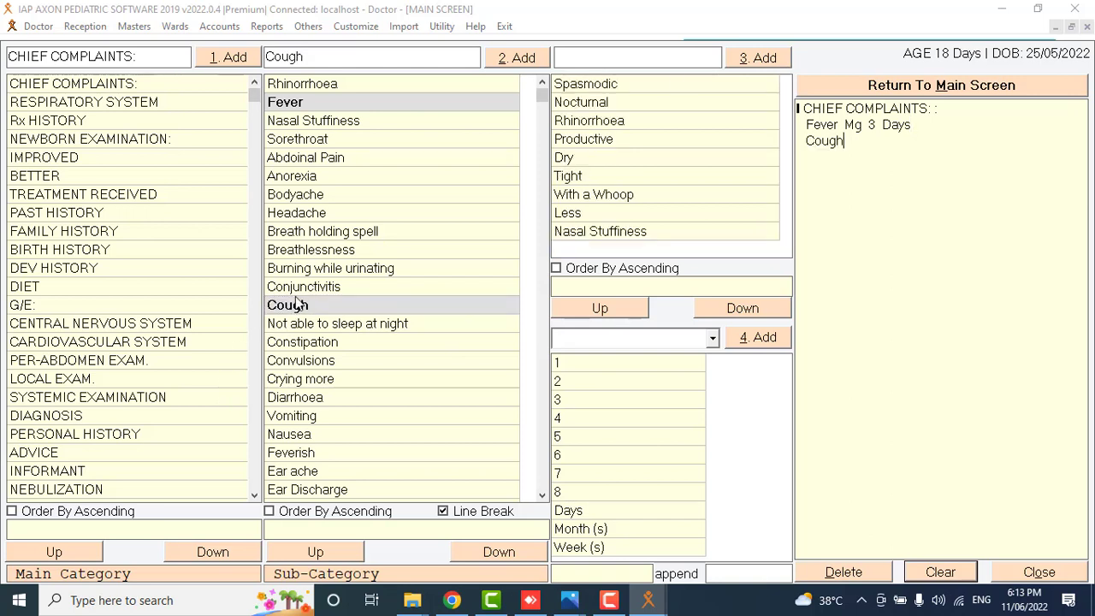
{"action": "left_click", "coordinate": [570, 180]}
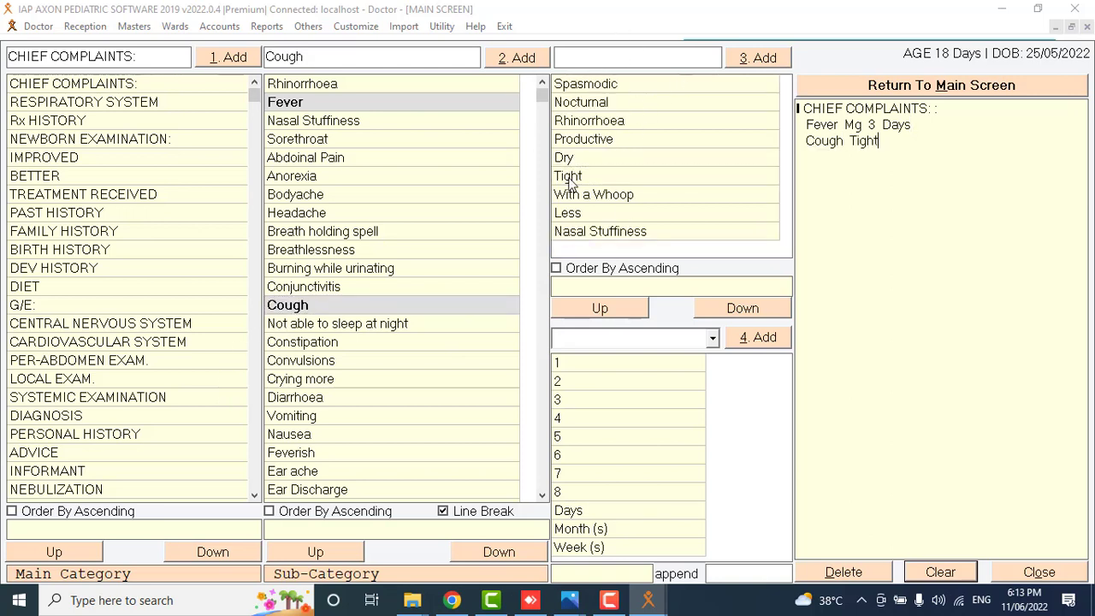
{"action": "left_click", "coordinate": [564, 383]}
{"action": "left_click", "coordinate": [561, 512]}
Add Vomiting as a complaint, described as 2-3 times, and return to the main screen.
{"action": "left_click_drag", "start_coordinate": [276, 57], "coordinate": [266, 57]}
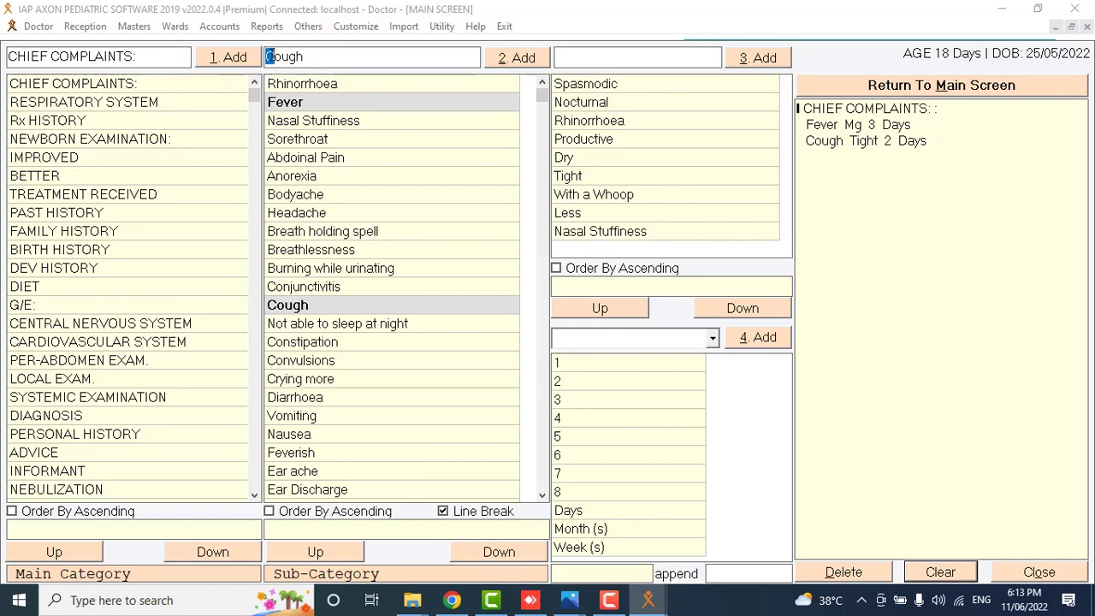
{"action": "left_click", "coordinate": [316, 56]}
{"action": "key", "text": "BackSpace"}
{"action": "key", "text": "BackSpace"}
{"action": "key", "text": "BackSpace"}
{"action": "key", "text": "BackSpace"}
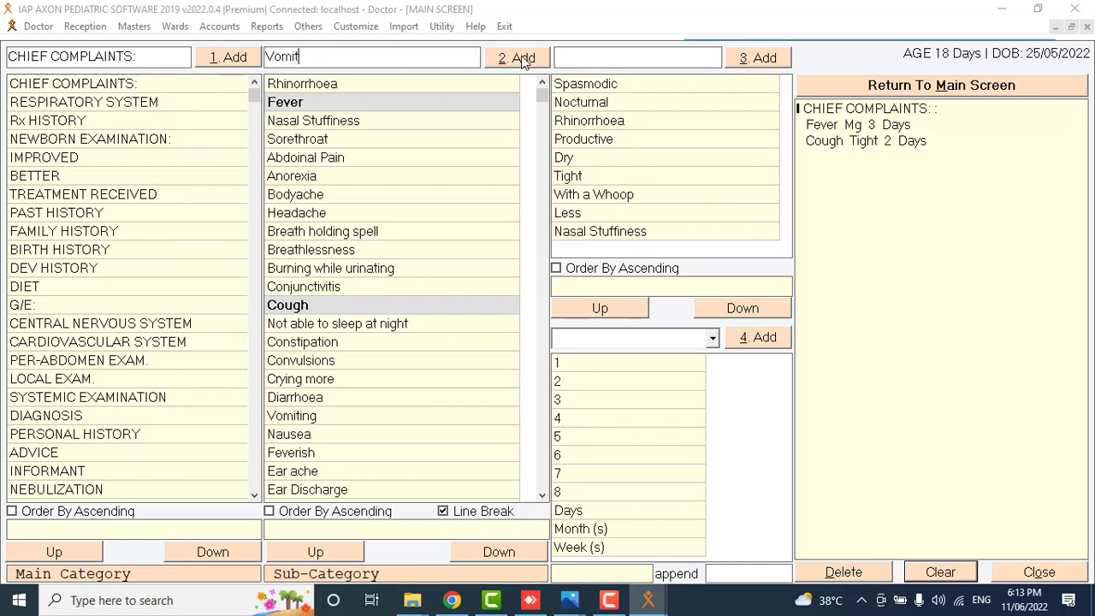
{"action": "type", "text": "ing"}
{"action": "left_click", "coordinate": [534, 61]}
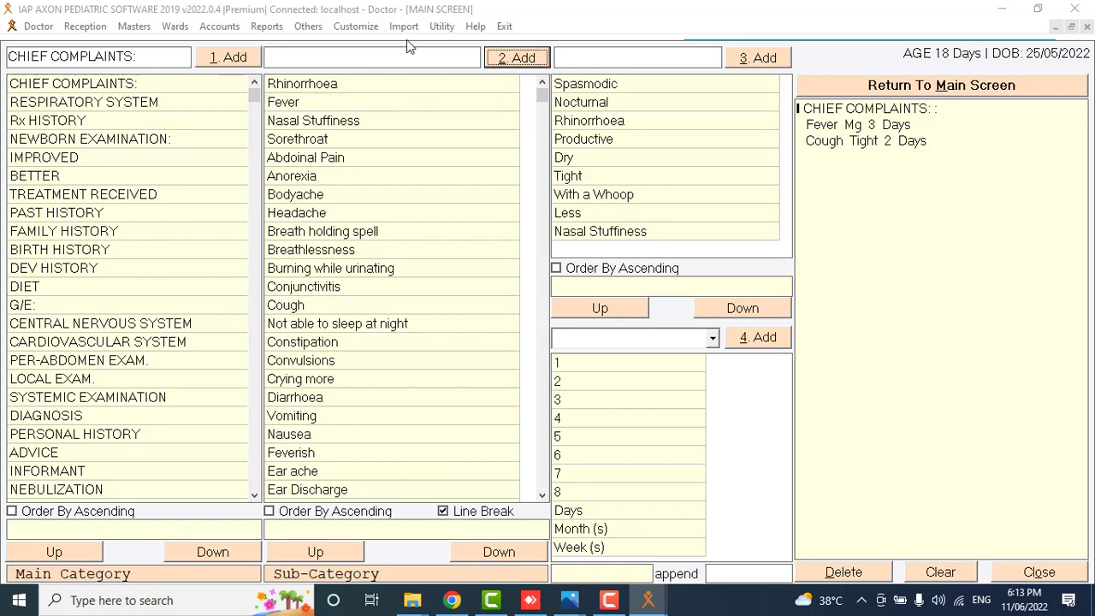
{"action": "left_click", "coordinate": [305, 531]}
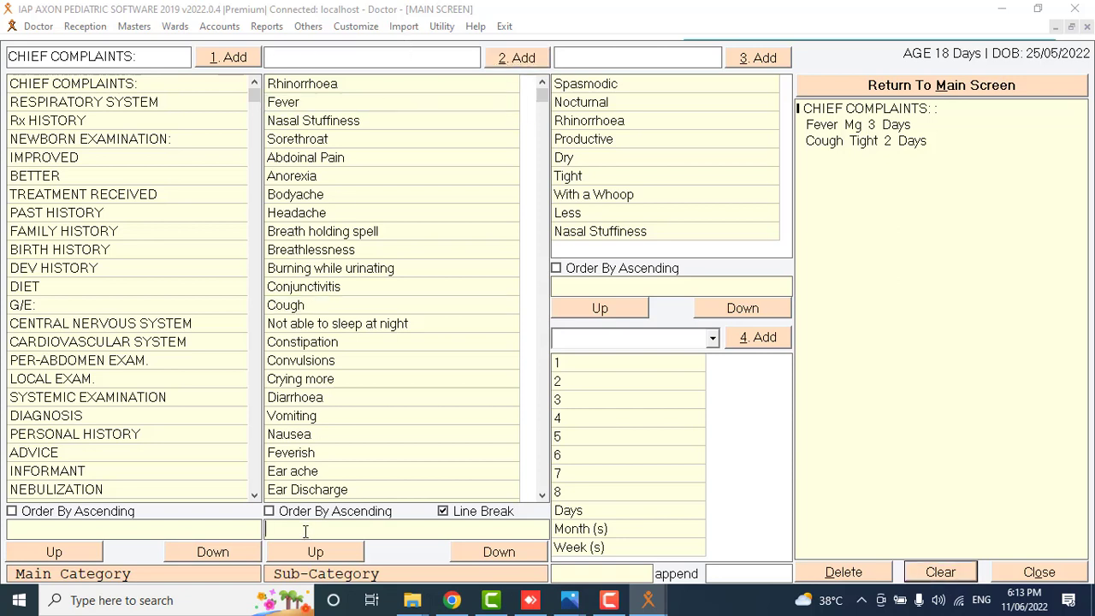
{"action": "type", "text": "V"}
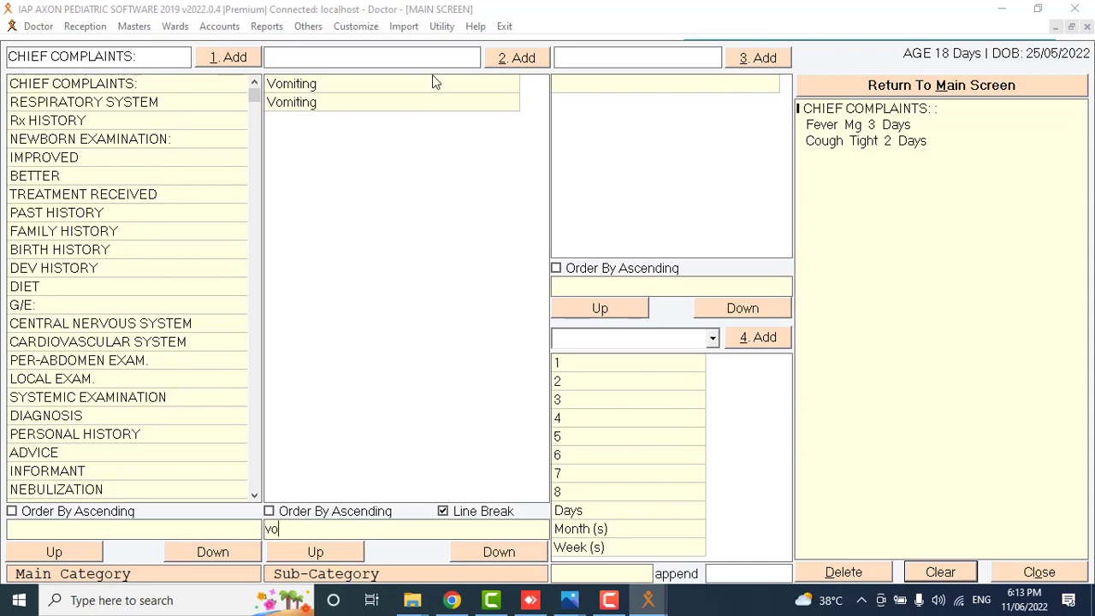
{"action": "left_click", "coordinate": [428, 89]}
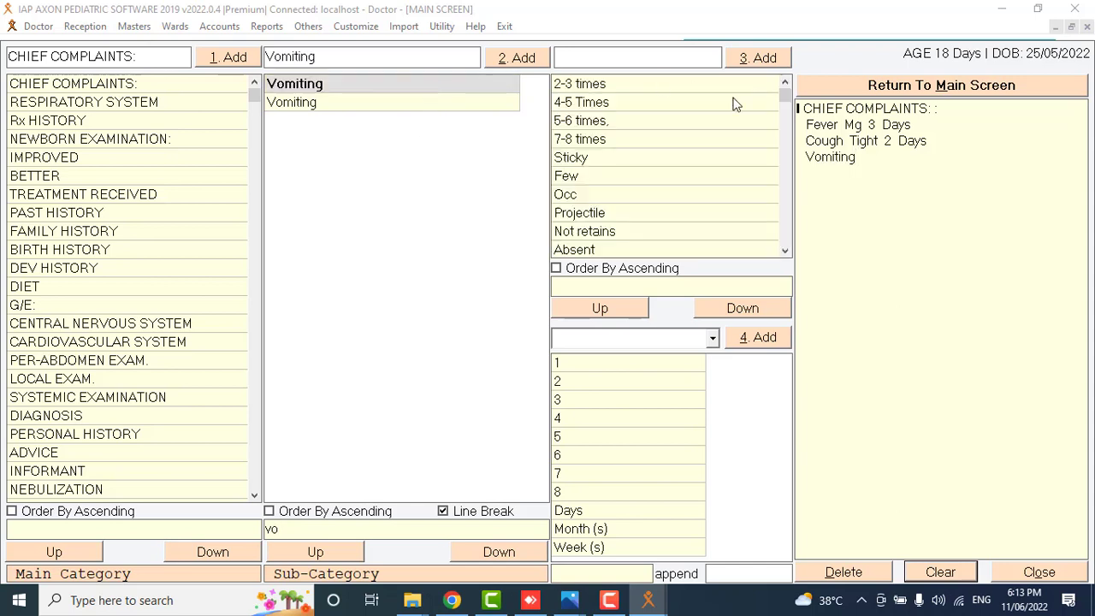
{"action": "left_click", "coordinate": [651, 83]}
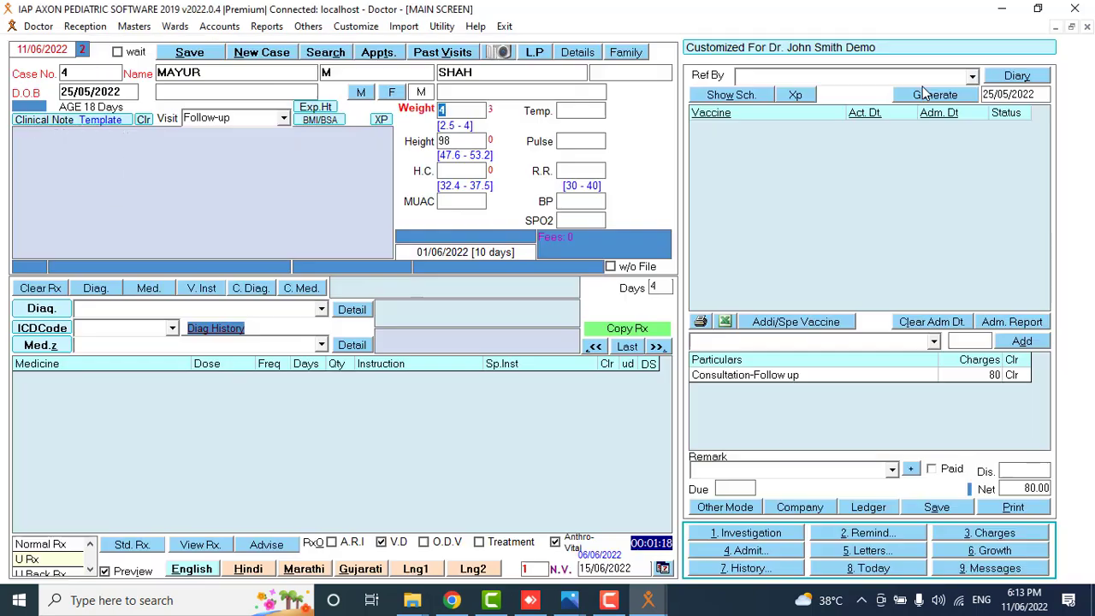
{"action": "left_click", "coordinate": [925, 88]}
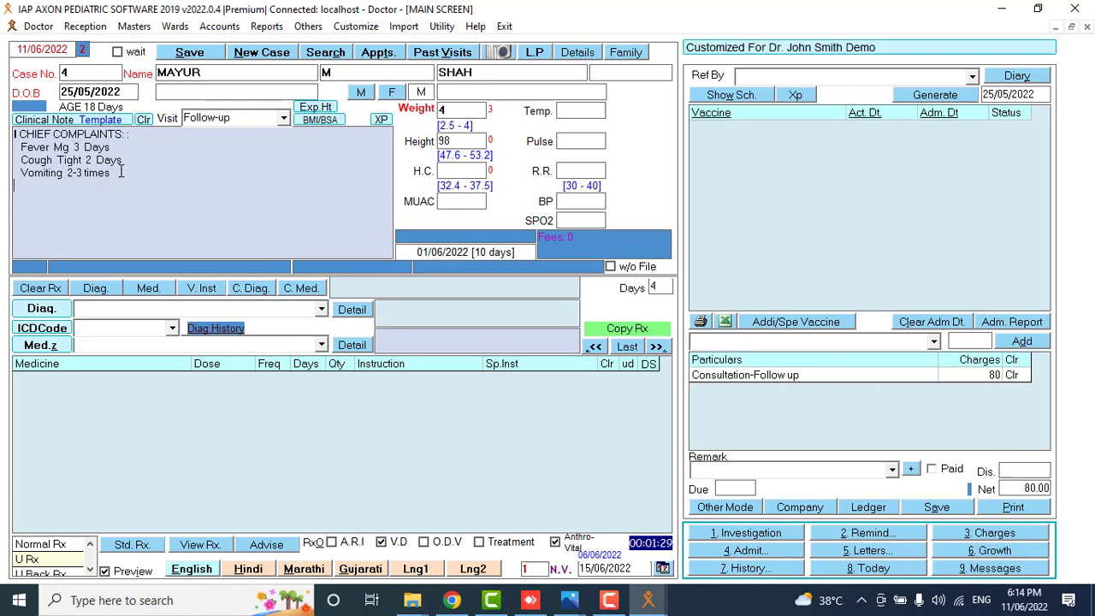
Add 'High Fever' to the note and set diagnosis AC.LARYNGO-TRACHEO-BRONCHITIS with no ICD code.
{"action": "type", "text": "gh Fever"}
{"action": "left_click", "coordinate": [321, 311]}
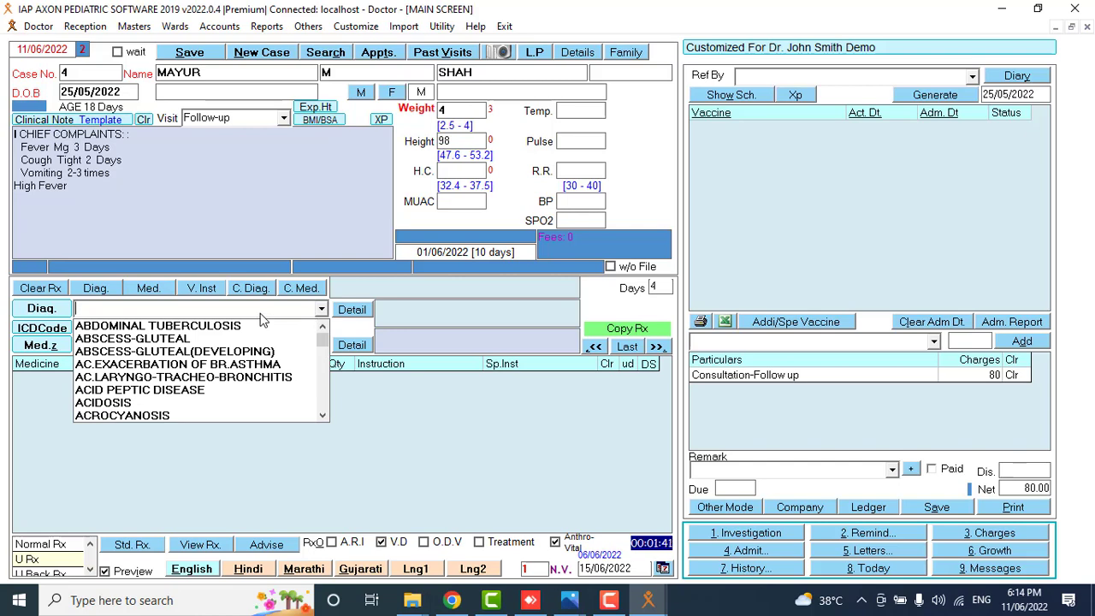
{"action": "left_click", "coordinate": [214, 376]}
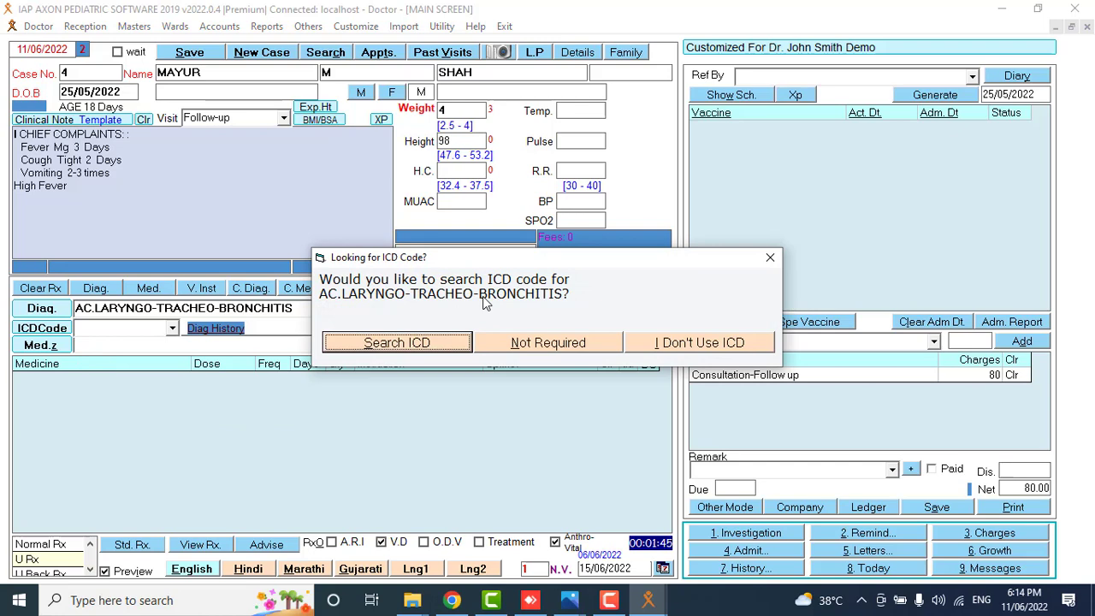
{"action": "left_click", "coordinate": [548, 342]}
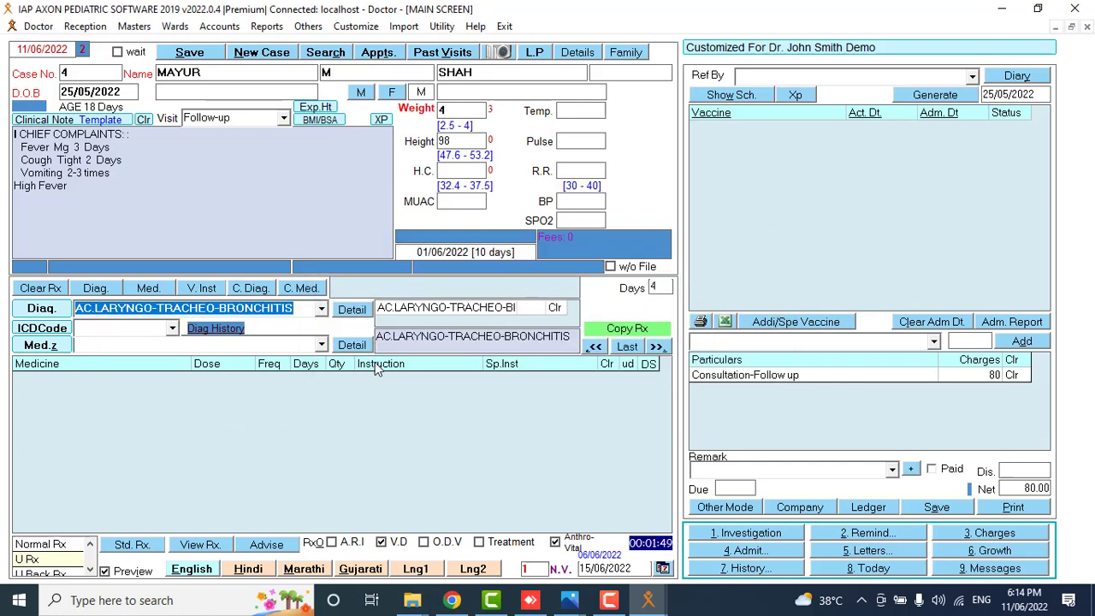
Prescribe METACIN syrup (2.5) and CROCIN tablets (0.25), frequency 4 for 6 days.
{"action": "left_click", "coordinate": [323, 344]}
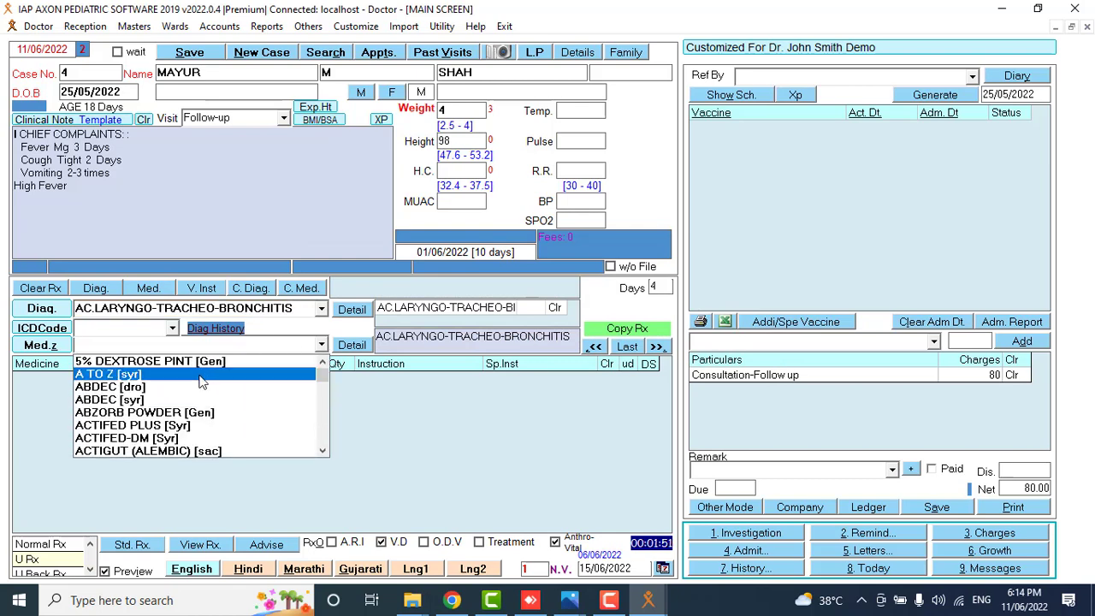
{"action": "type", "text": "m"}
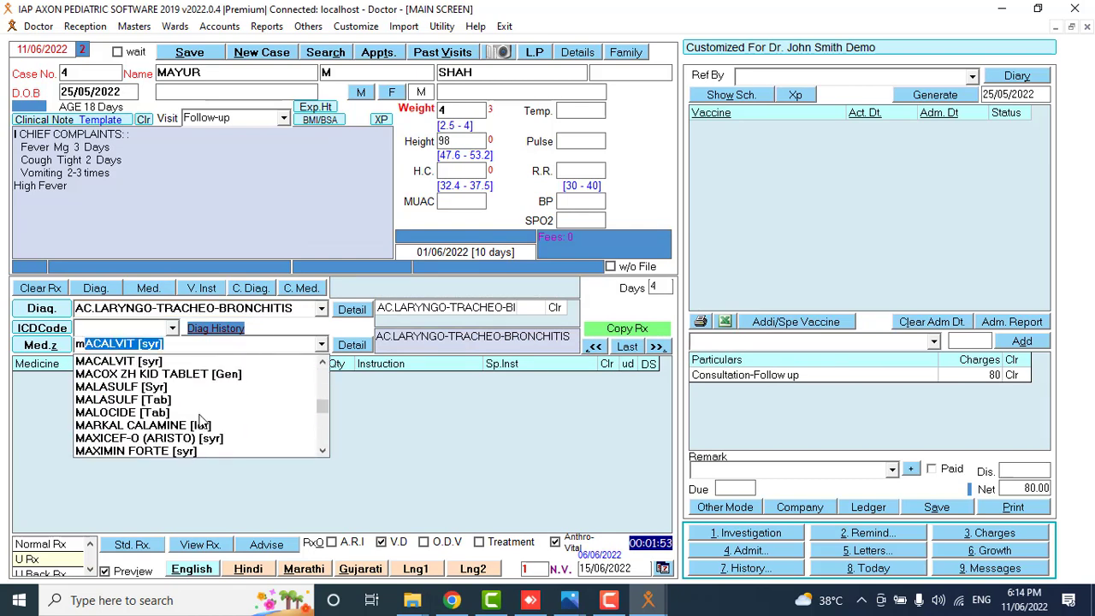
{"action": "type", "text": "etaCIN"}
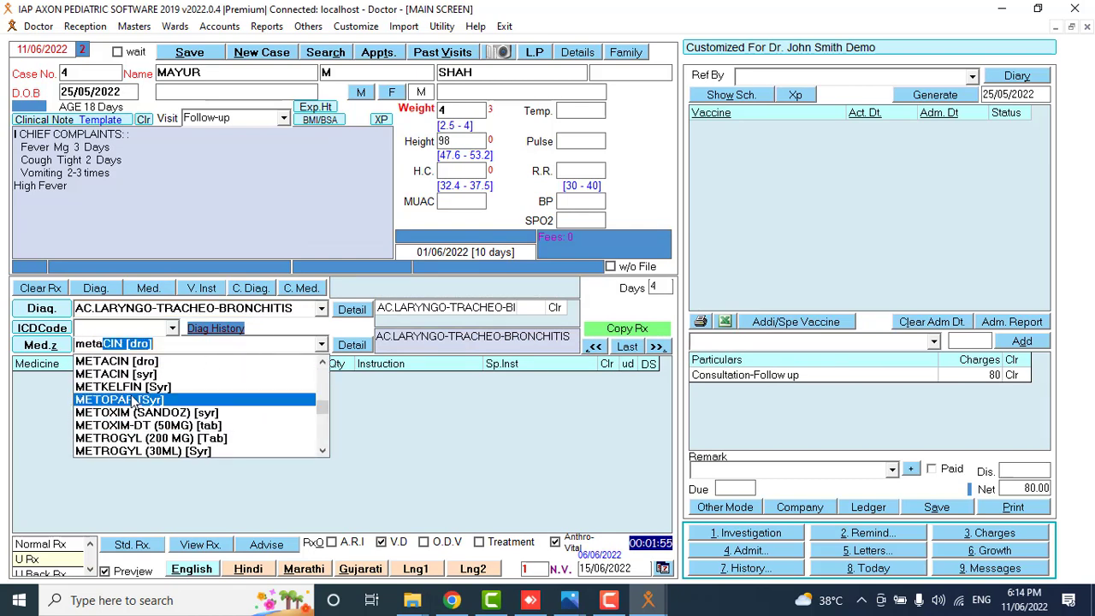
{"action": "left_click", "coordinate": [142, 375]}
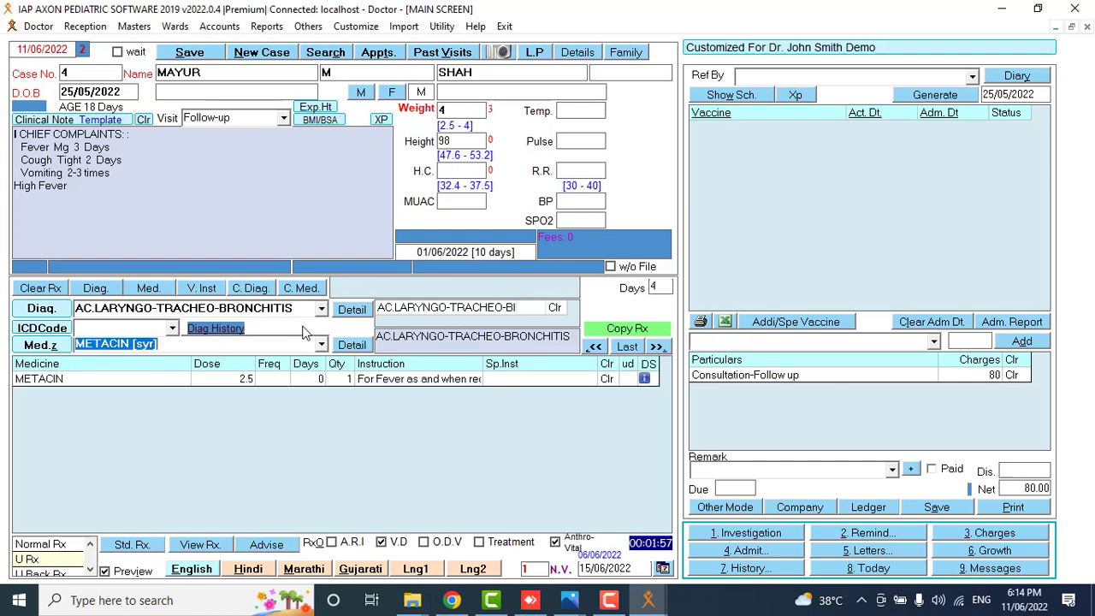
{"action": "left_click", "coordinate": [322, 344]}
{"action": "type", "text": "crEMAFF"}
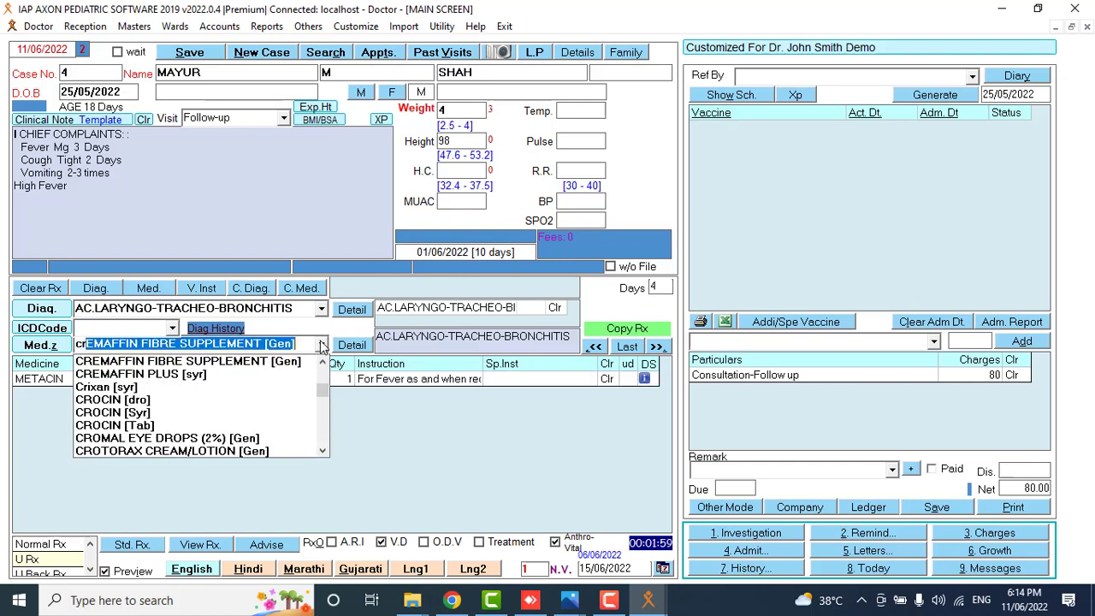
{"action": "left_click", "coordinate": [240, 424]}
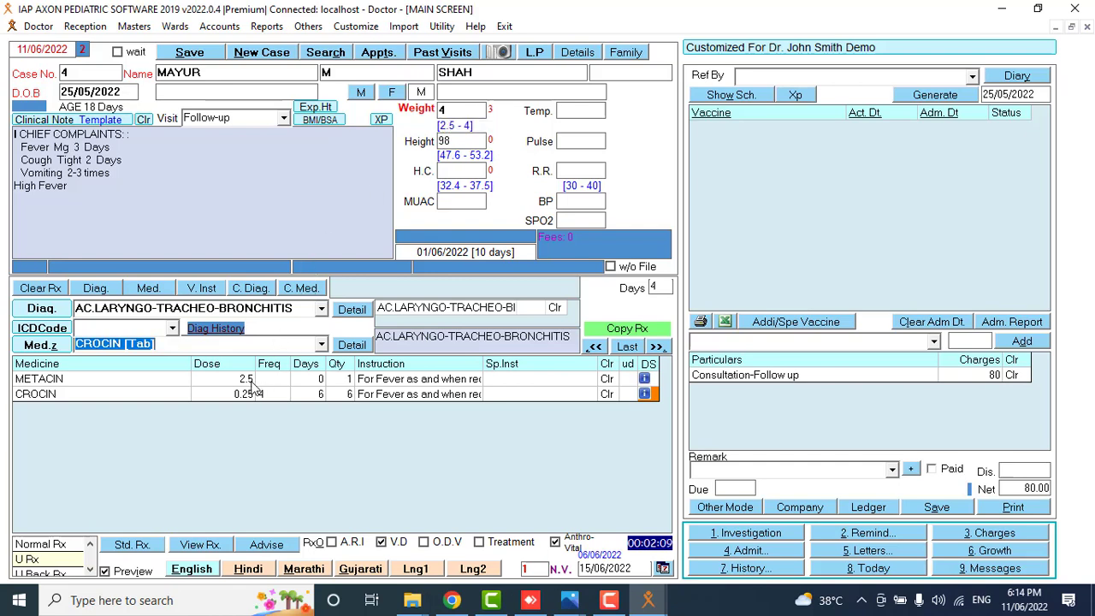
{"action": "double_click", "coordinate": [290, 385]}
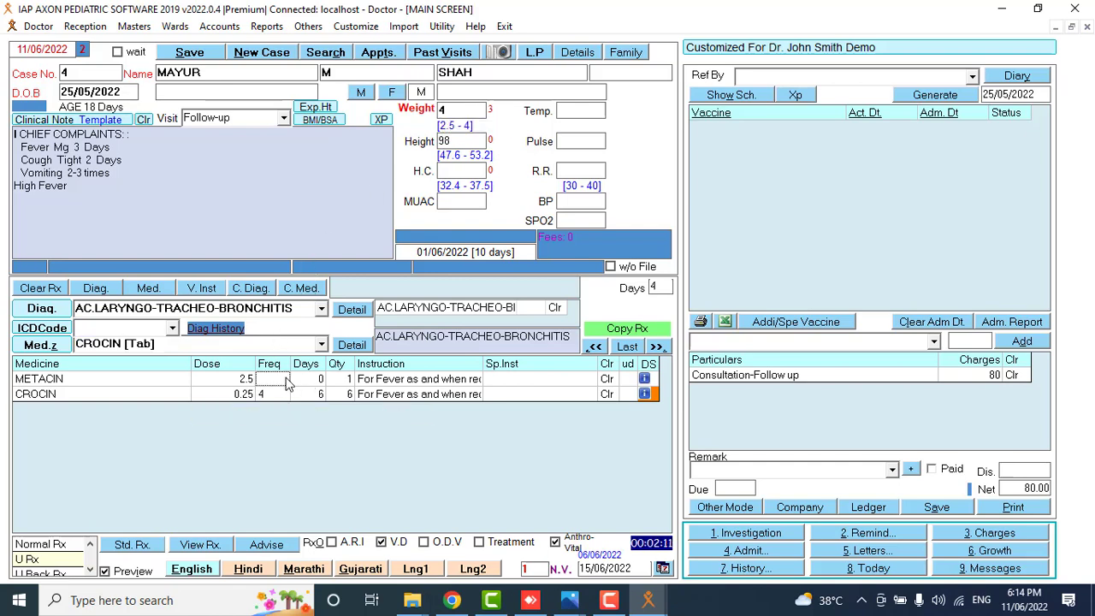
Change METACIN's dosage to frequency 2 for 4 days.
{"action": "left_click", "coordinate": [376, 155]}
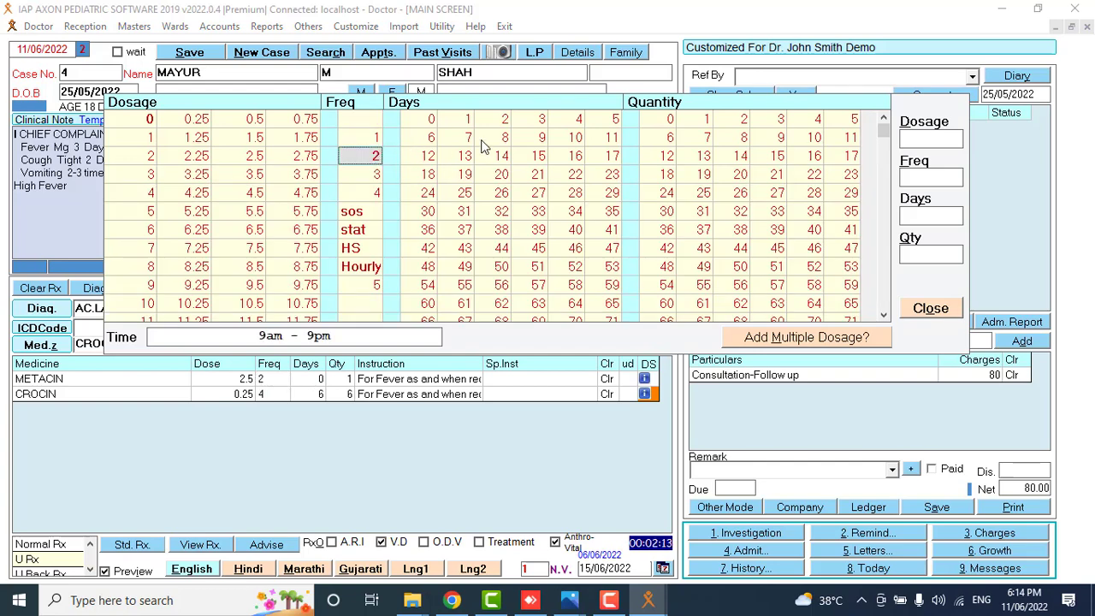
{"action": "left_click", "coordinate": [563, 126]}
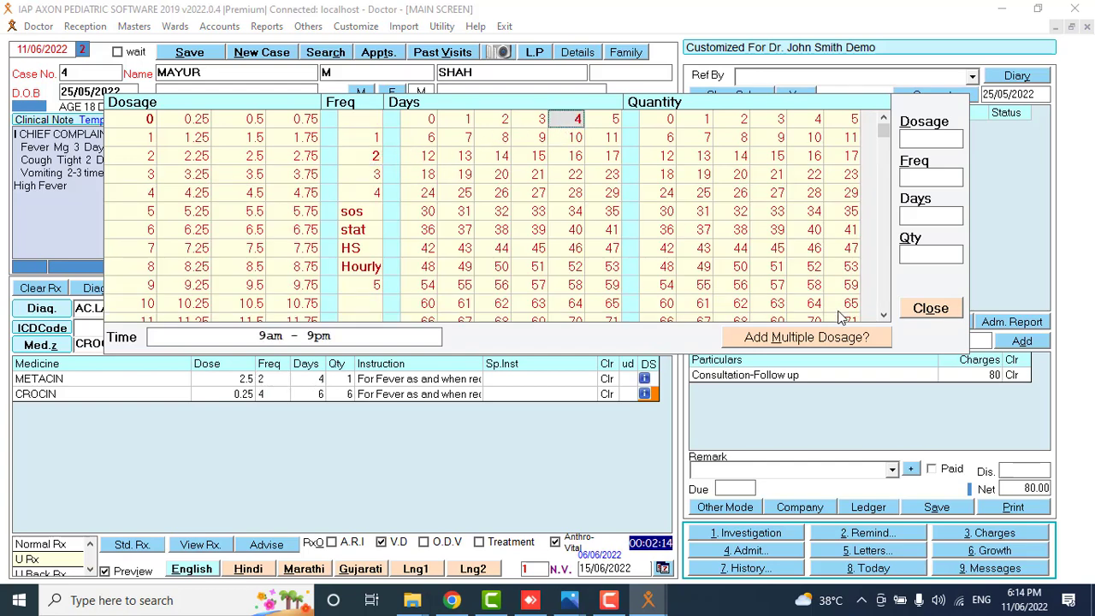
{"action": "left_click", "coordinate": [912, 314]}
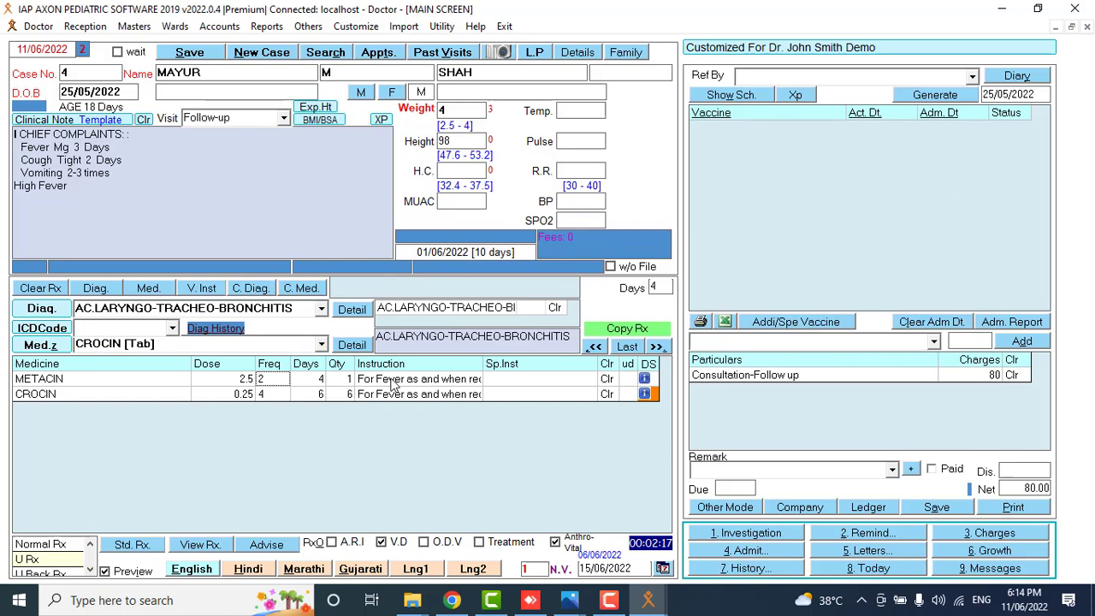
Set METACIN's instruction to During Fever.
{"action": "double_click", "coordinate": [392, 379]}
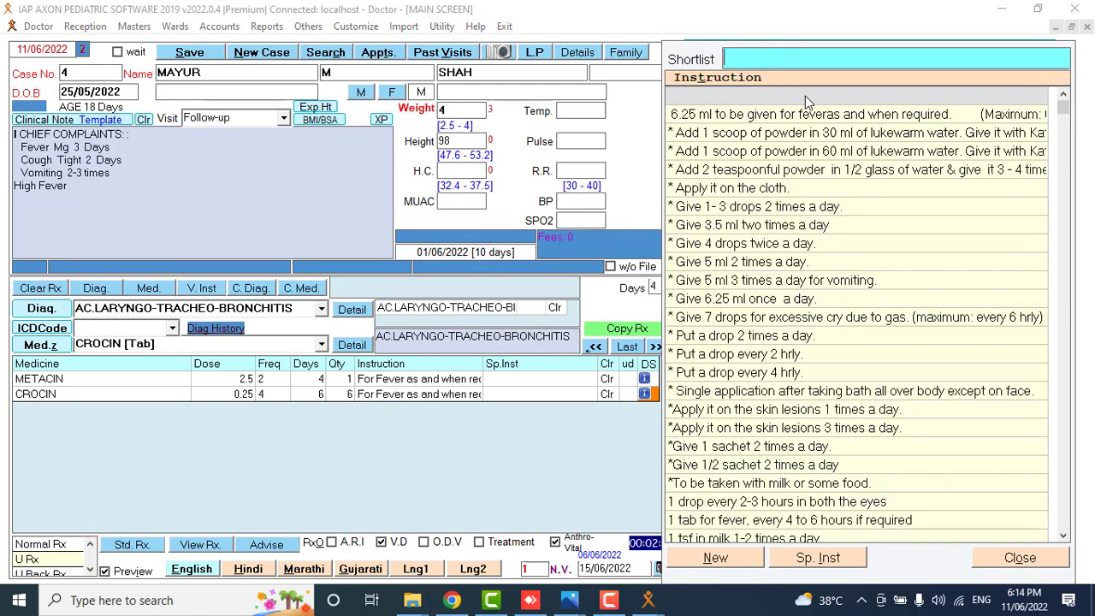
{"action": "left_click", "coordinate": [805, 96]}
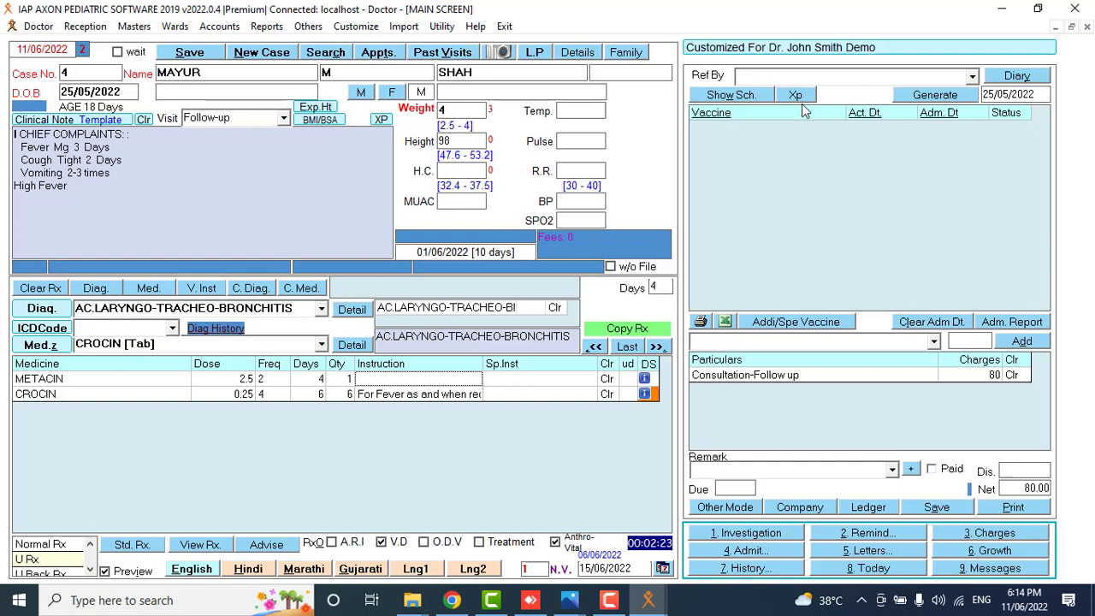
{"action": "left_click", "coordinate": [442, 387]}
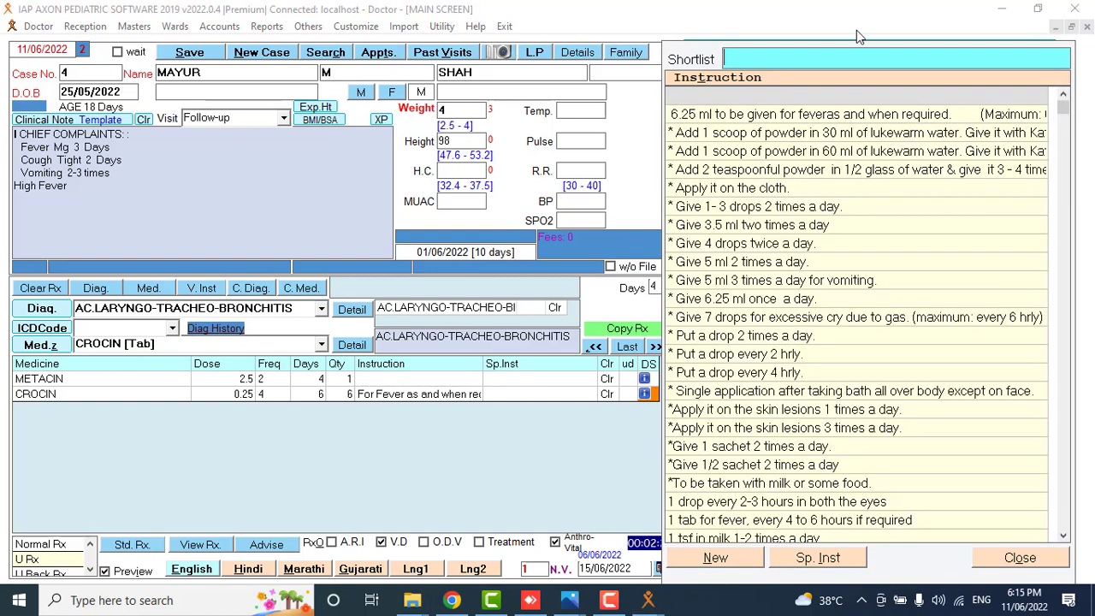
{"action": "type", "text": "fe"}
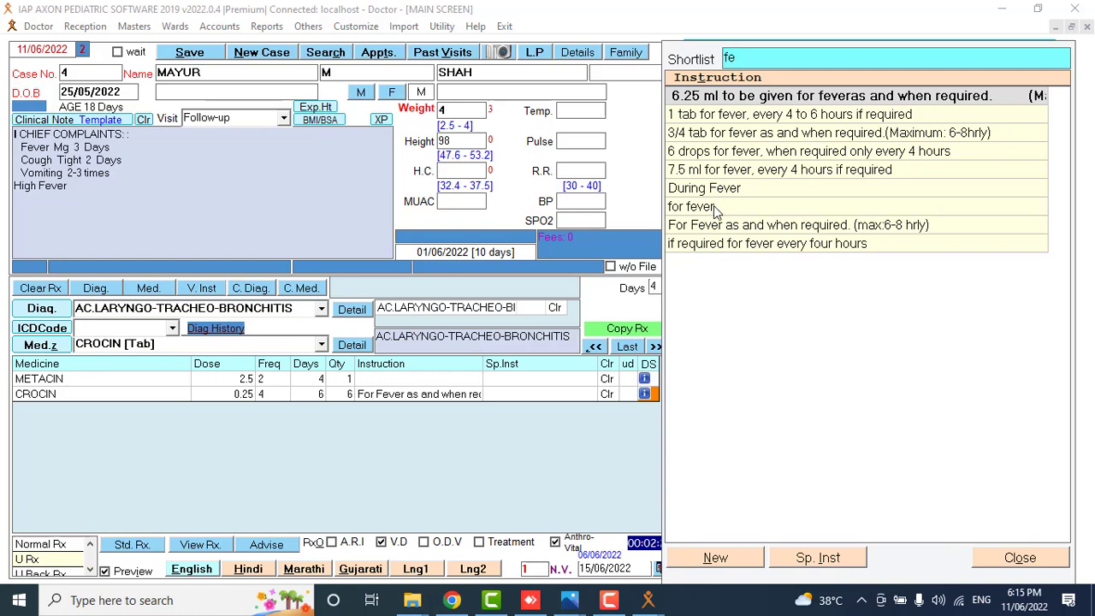
{"action": "left_click", "coordinate": [711, 560]}
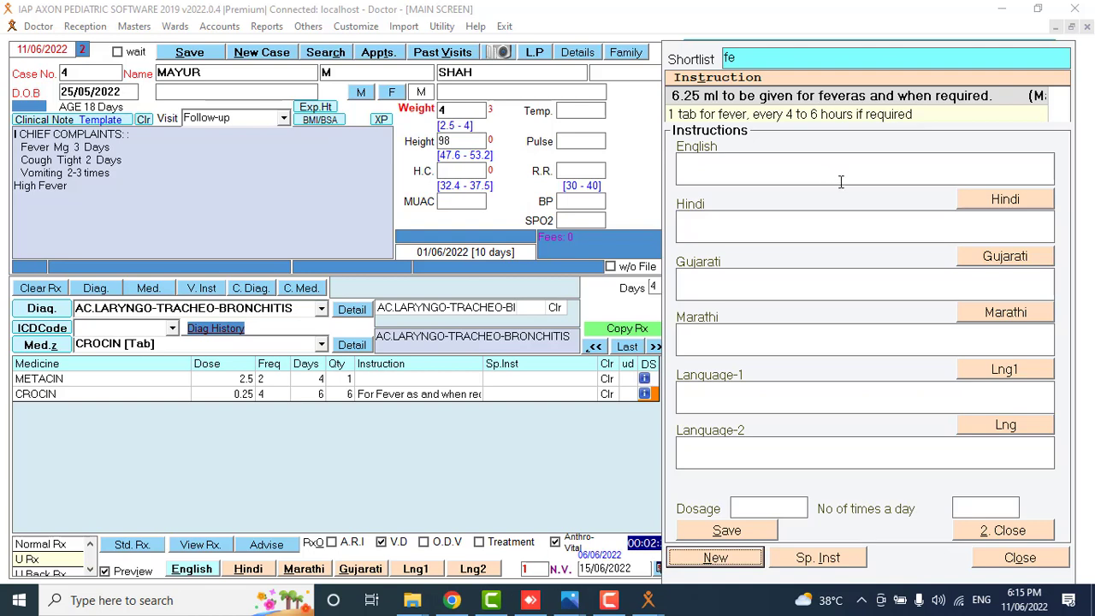
{"action": "left_click", "coordinate": [993, 530]}
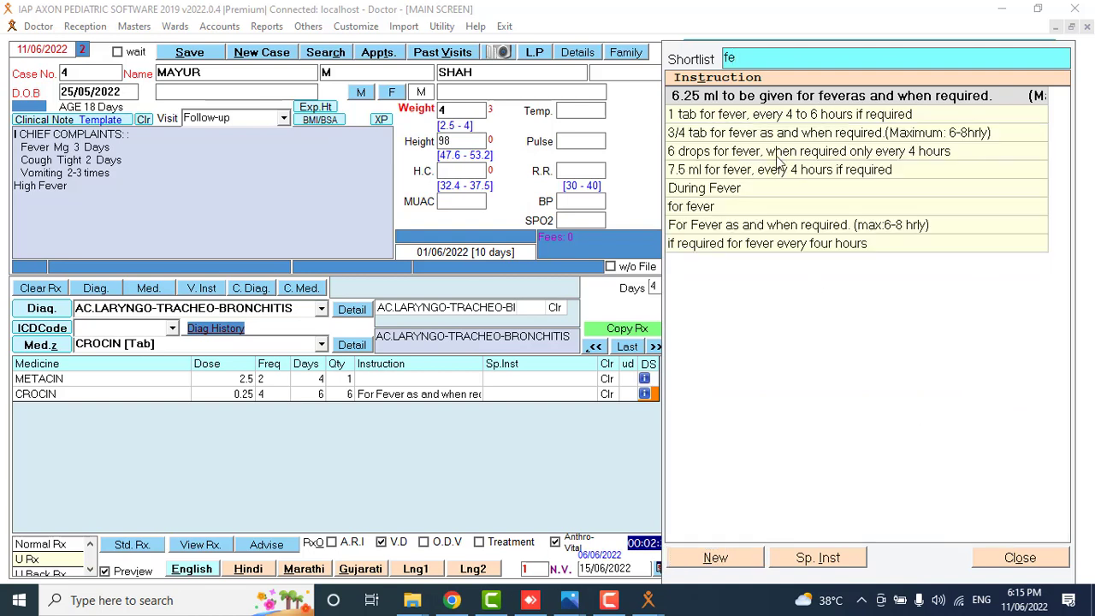
{"action": "double_click", "coordinate": [694, 188]}
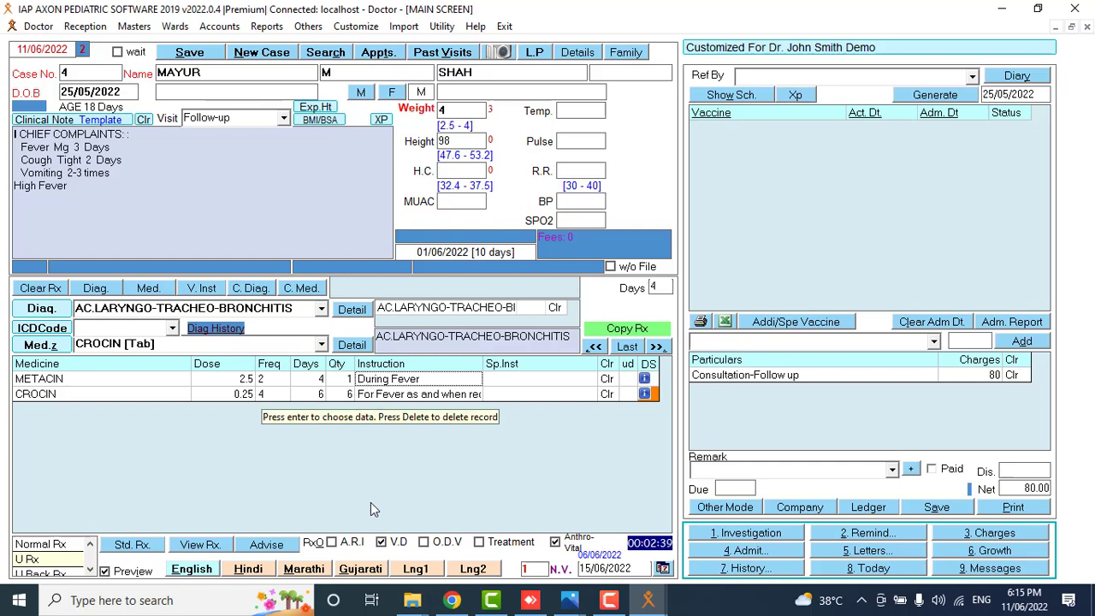
Add advice items 23 and 28, Complete bed rest and Give light food only, to the prescription.
{"action": "left_click", "coordinate": [266, 545]}
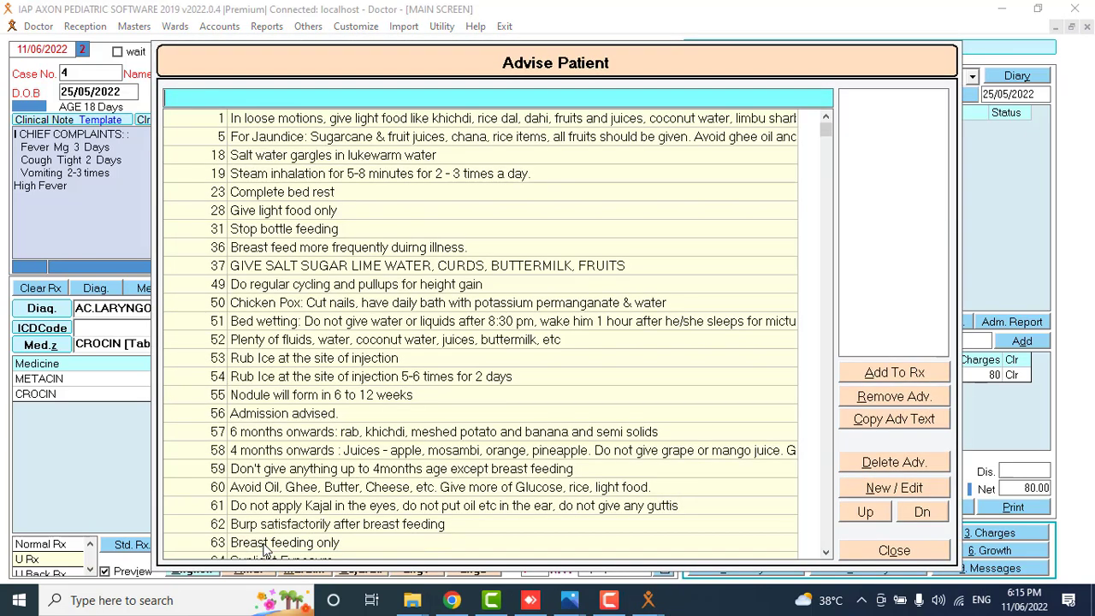
{"action": "left_click", "coordinate": [320, 194]}
{"action": "left_click", "coordinate": [294, 213]}
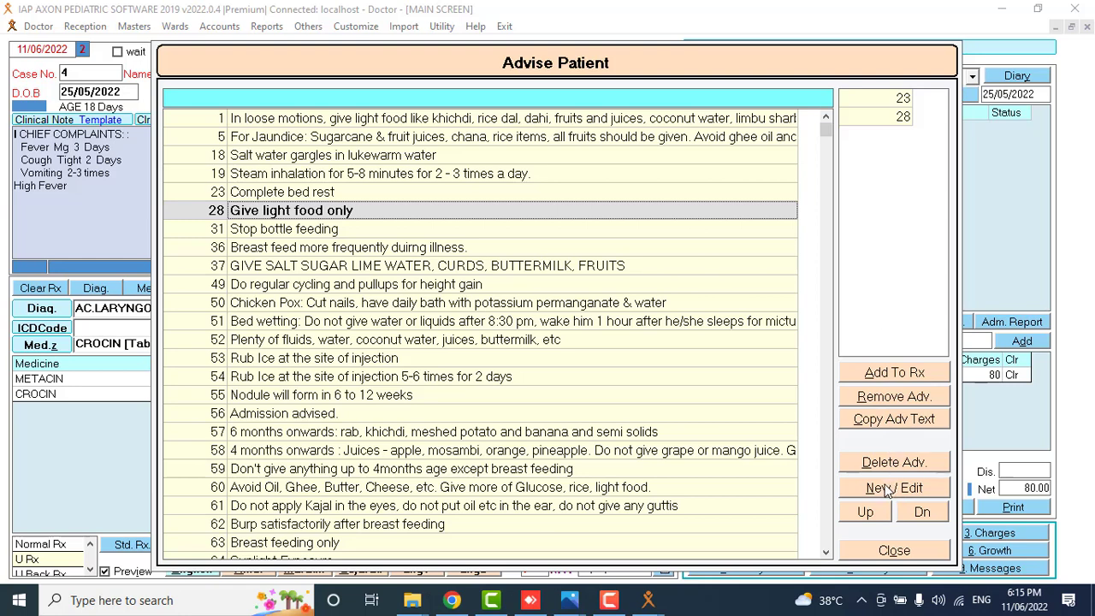
{"action": "left_click", "coordinate": [878, 374]}
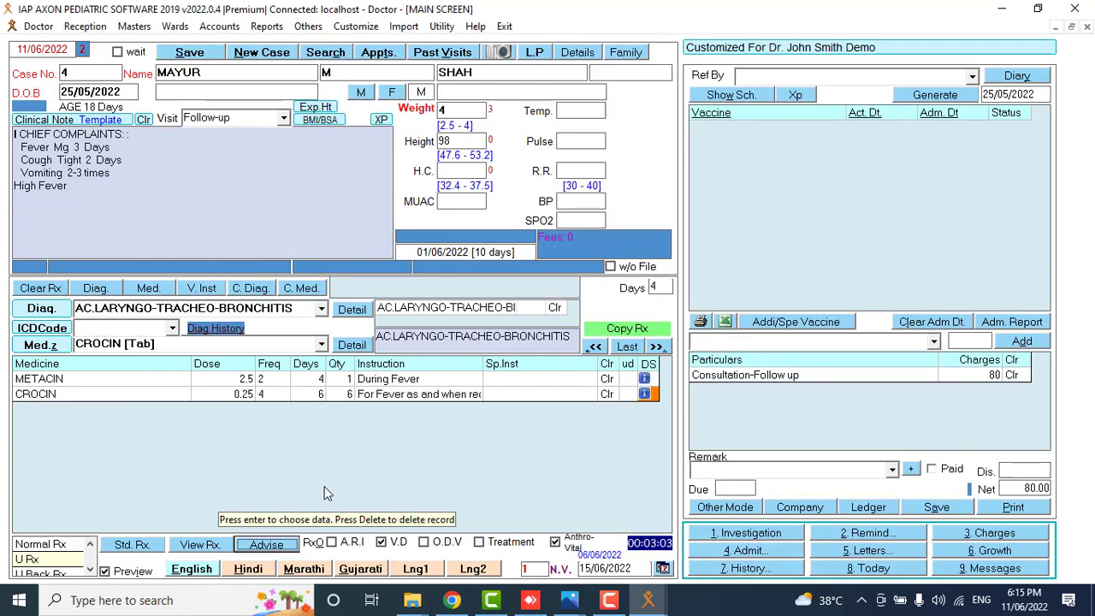
{"action": "left_click", "coordinate": [590, 573]}
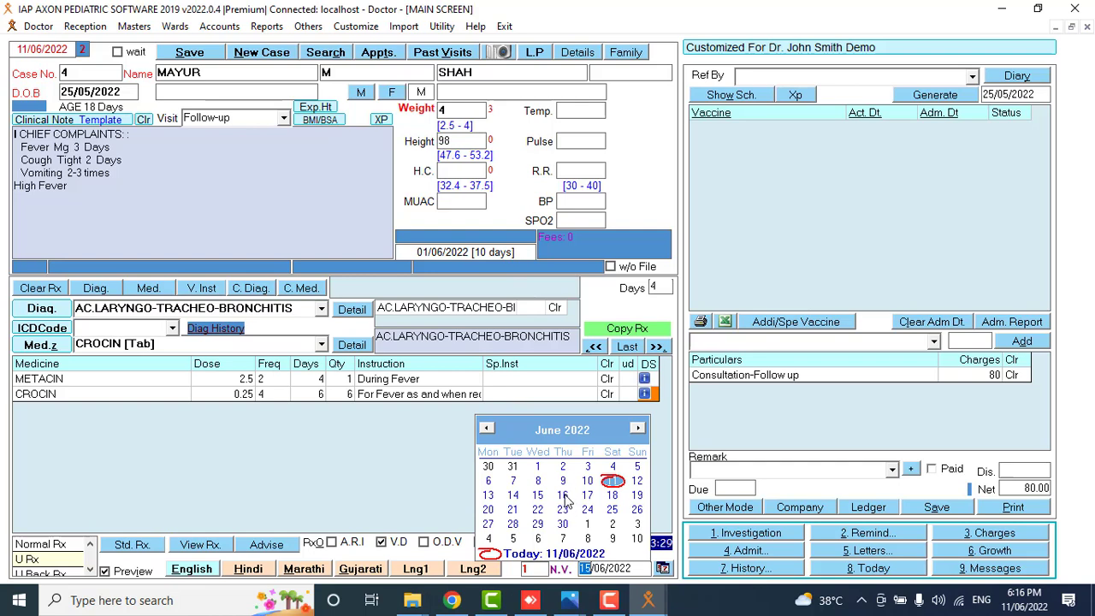
Change case 4's next visit date from 15/06/2022 to 16/06/2022.
{"action": "left_click", "coordinate": [563, 497]}
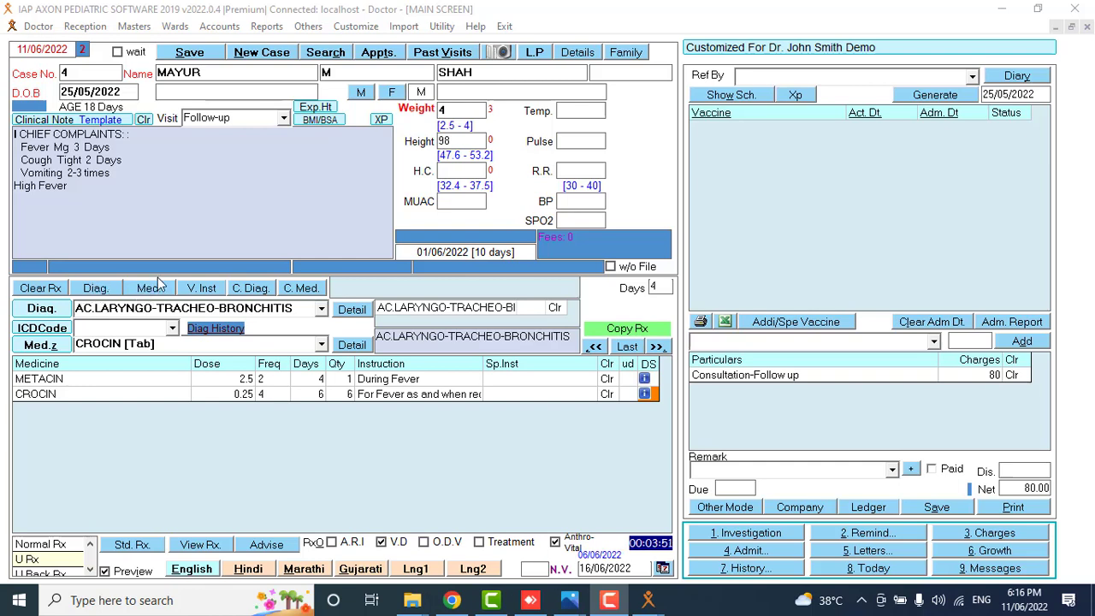
Open a blank Add New Medicine form via Masters > Medicine Master.
{"action": "left_click", "coordinate": [134, 28]}
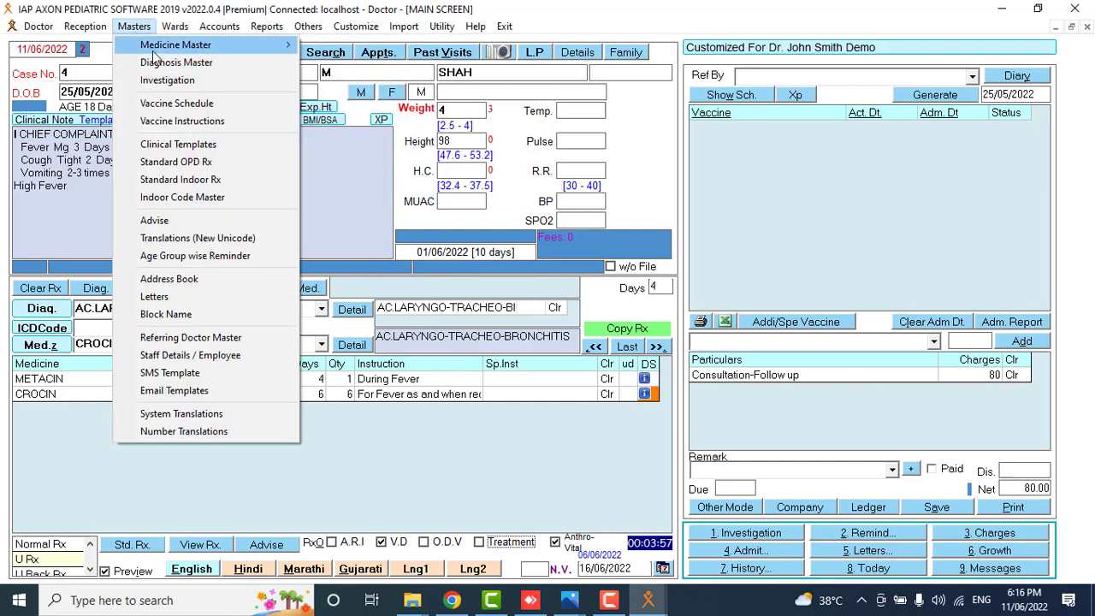
{"action": "left_click", "coordinate": [175, 27]}
{"action": "mouse_move", "coordinate": [133, 26]}
{"action": "mouse_move", "coordinate": [152, 47]}
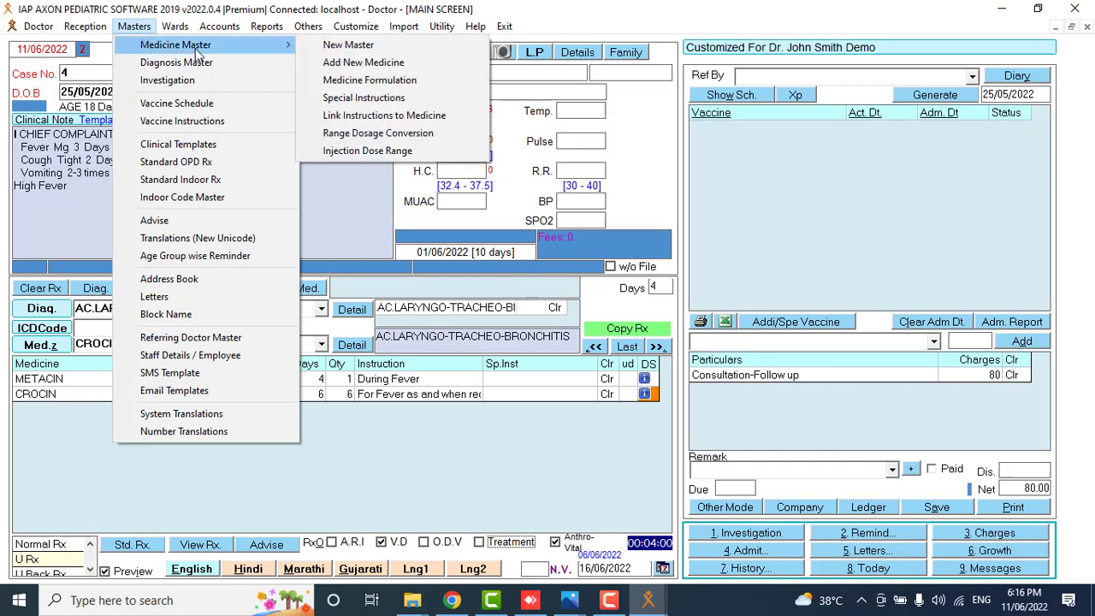
{"action": "left_click", "coordinate": [312, 66]}
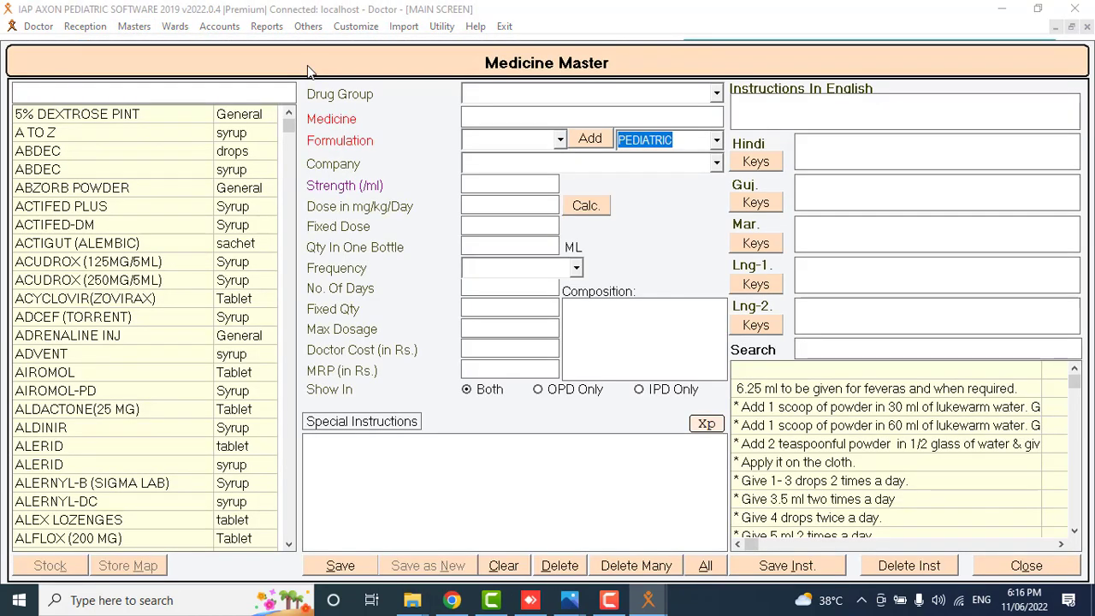
{"action": "left_click", "coordinate": [265, 93]}
Open the Formulations list of dosage forms from beside the Formulation dropdown.
{"action": "left_click", "coordinate": [560, 145]}
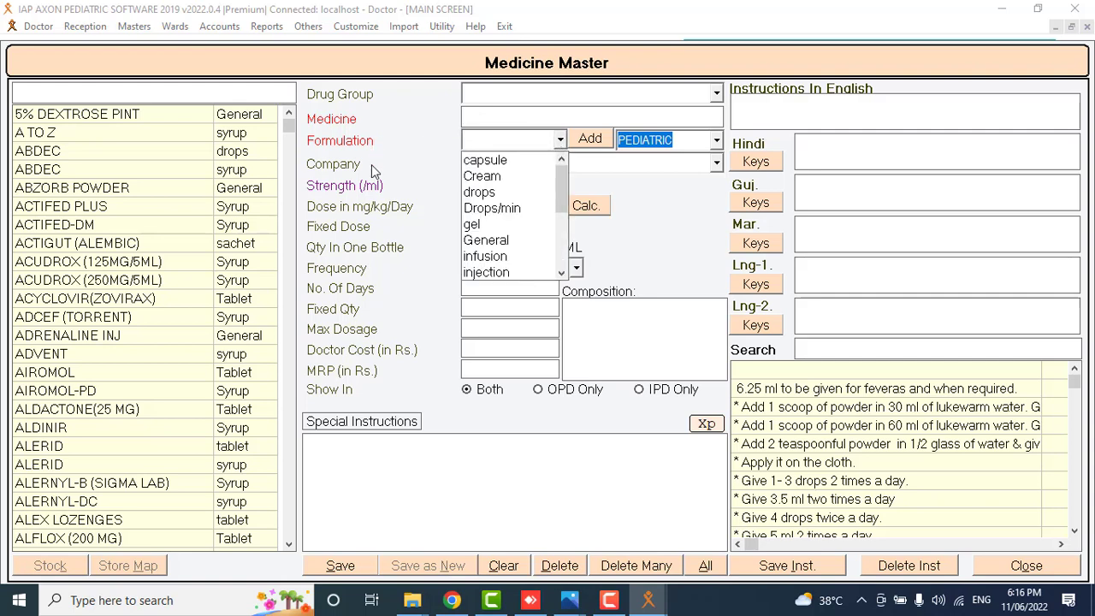
{"action": "left_click", "coordinate": [372, 164]}
{"action": "left_click", "coordinate": [560, 141]}
{"action": "left_click", "coordinate": [589, 142]}
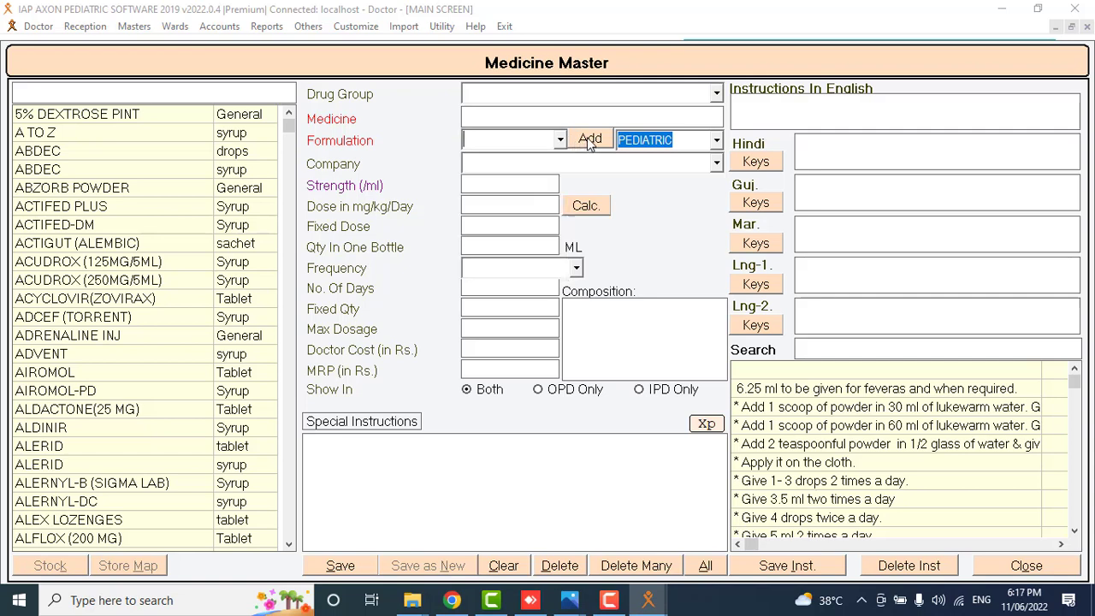
{"action": "left_click", "coordinate": [588, 139]}
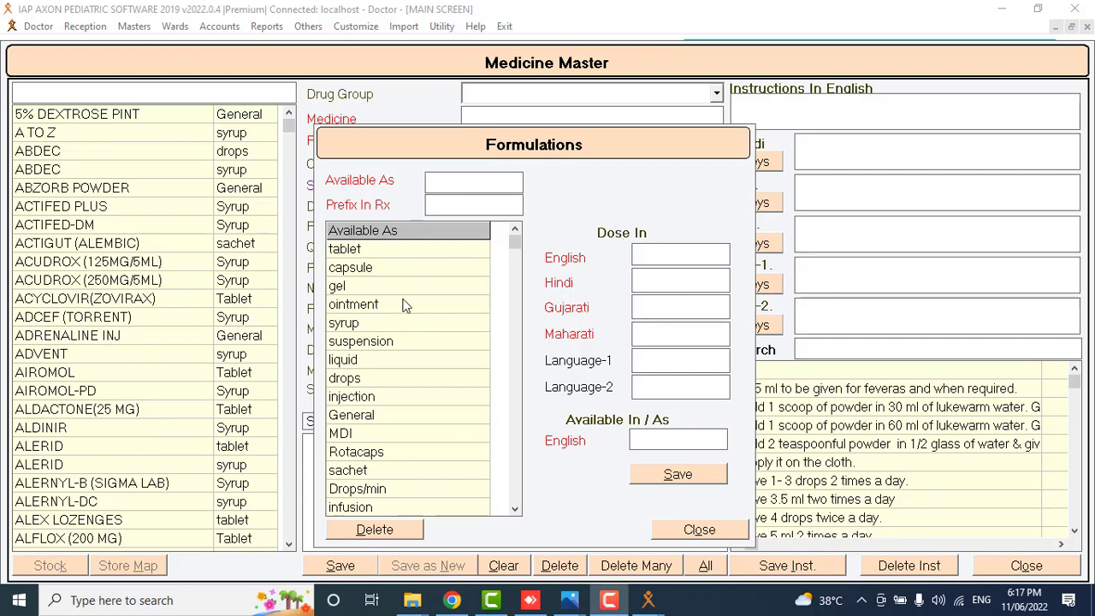
View the drops formulation's details, then close the Formulations window.
{"action": "left_click", "coordinate": [653, 260]}
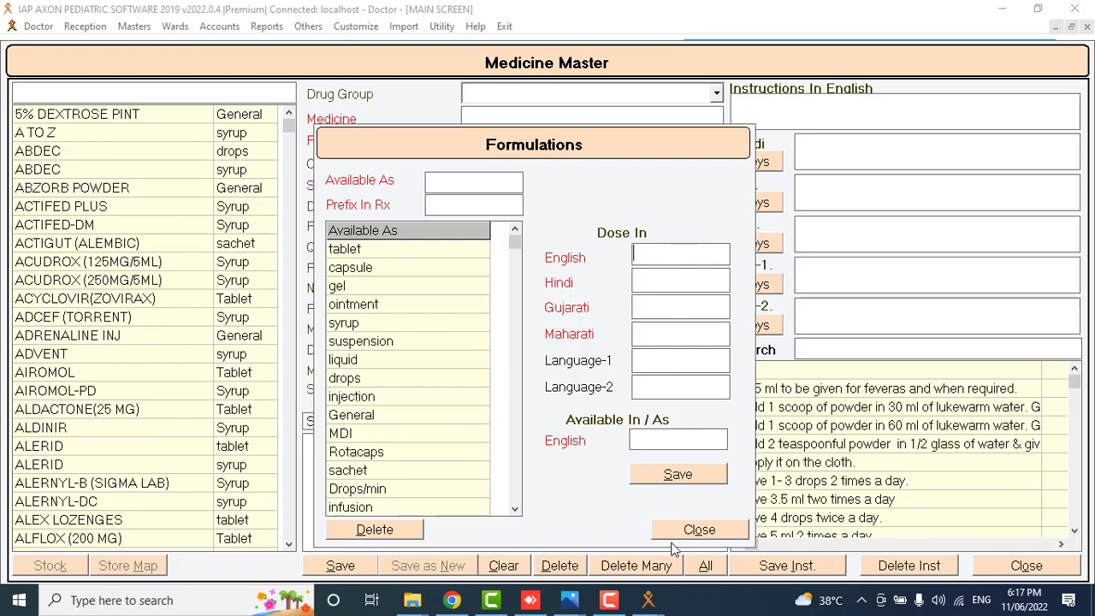
{"action": "left_click", "coordinate": [357, 381]}
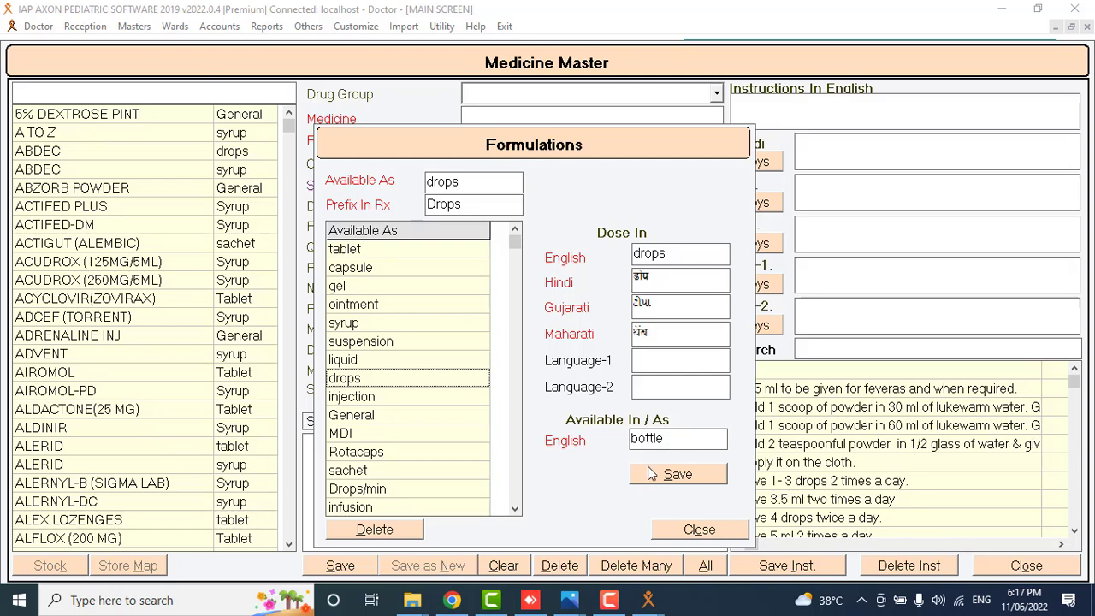
{"action": "left_click", "coordinate": [684, 530]}
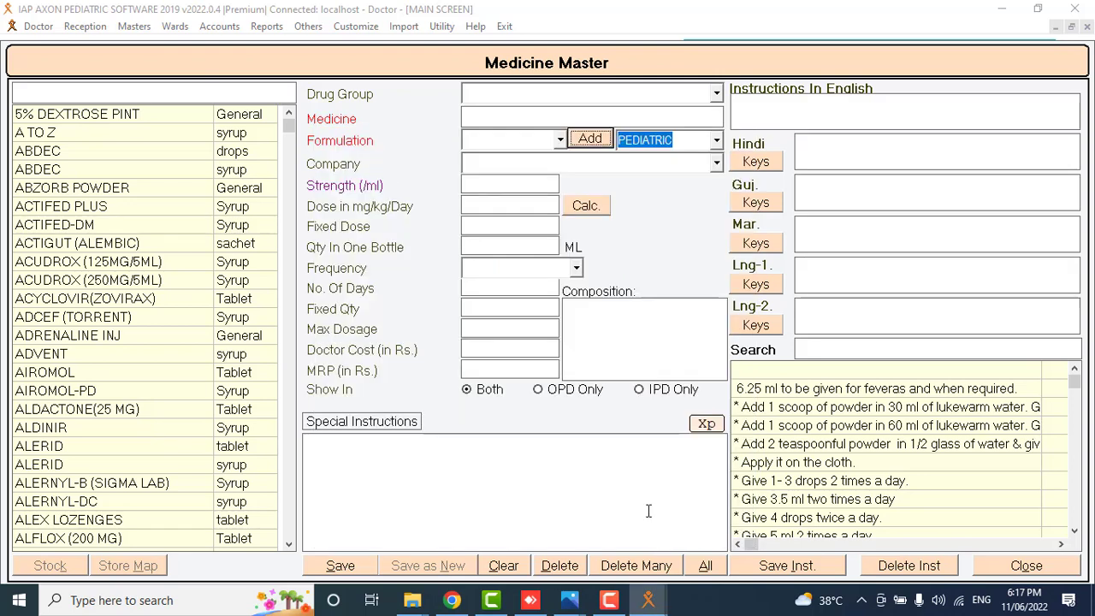
Search 'cr', view the CROCIN Tablet record, then close Medicine Master.
{"action": "left_click", "coordinate": [101, 95]}
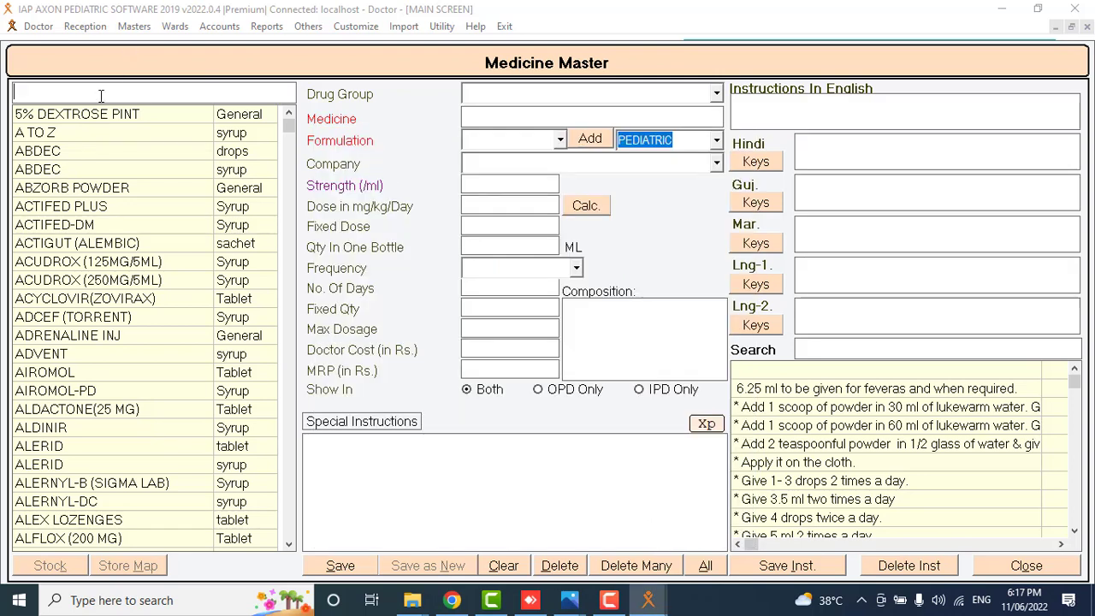
{"action": "type", "text": "cr"}
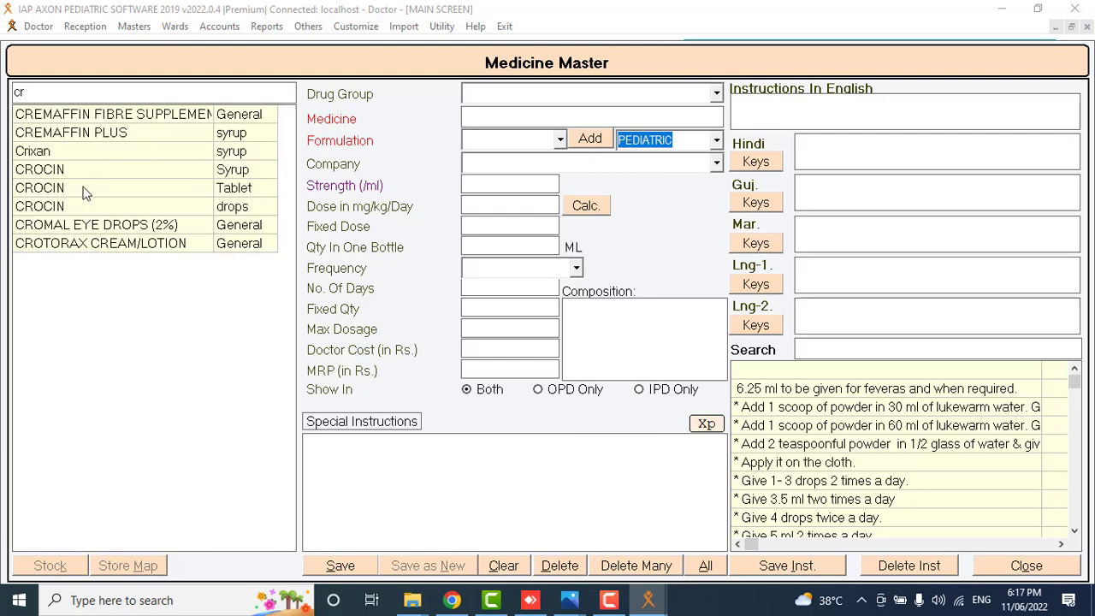
{"action": "left_click", "coordinate": [81, 188]}
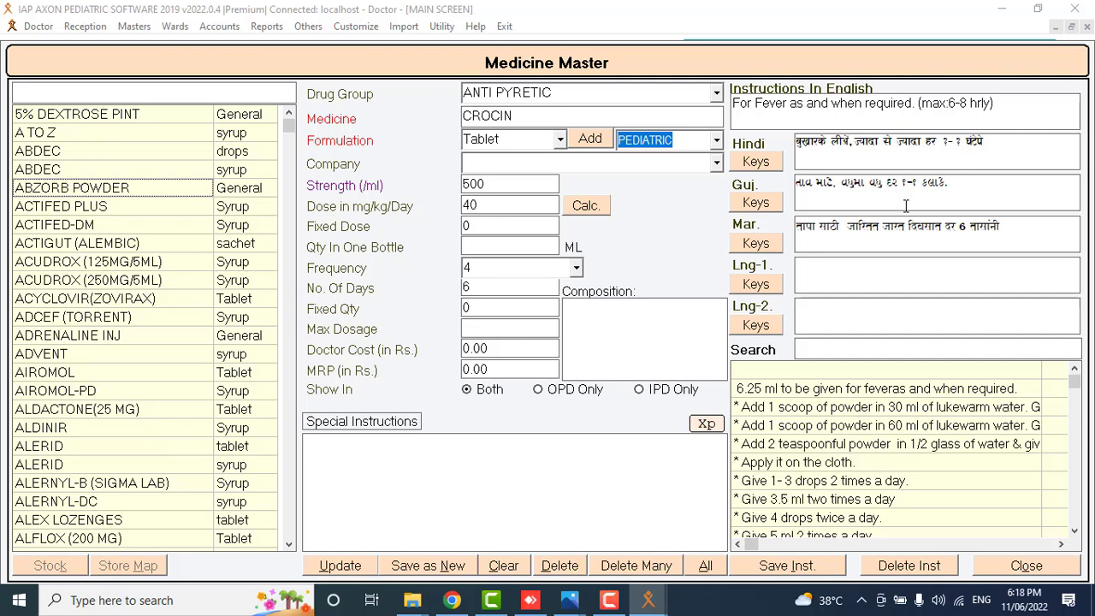
{"action": "left_click", "coordinate": [397, 310]}
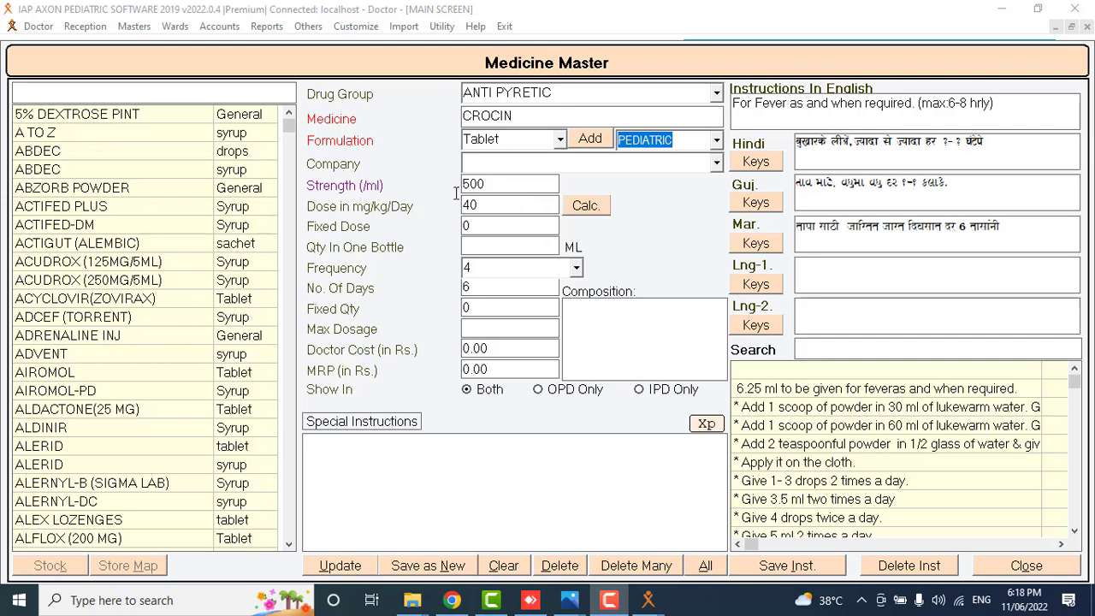
{"action": "left_click", "coordinate": [1020, 569]}
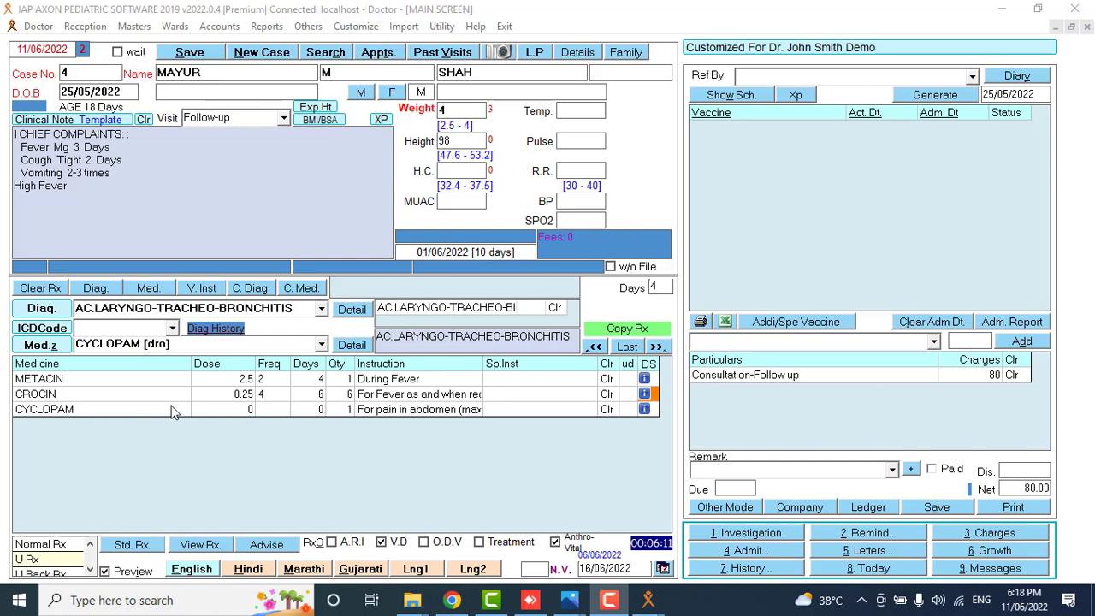
Give the CYCLOPAM prescription line a dosage of 2 for 2 days.
{"action": "left_click", "coordinate": [238, 410]}
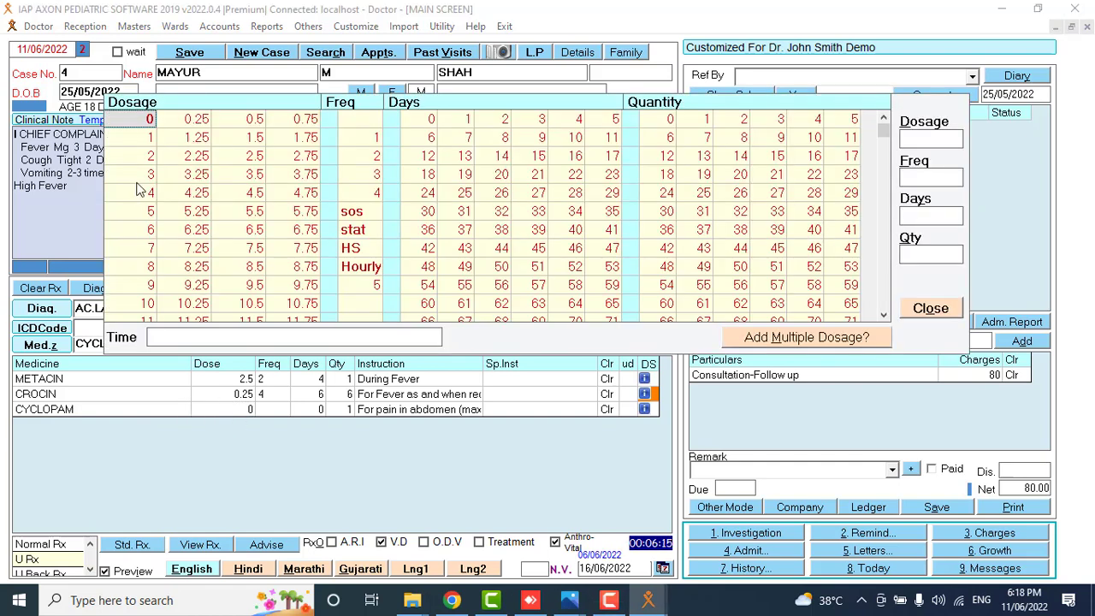
{"action": "left_click", "coordinate": [146, 156]}
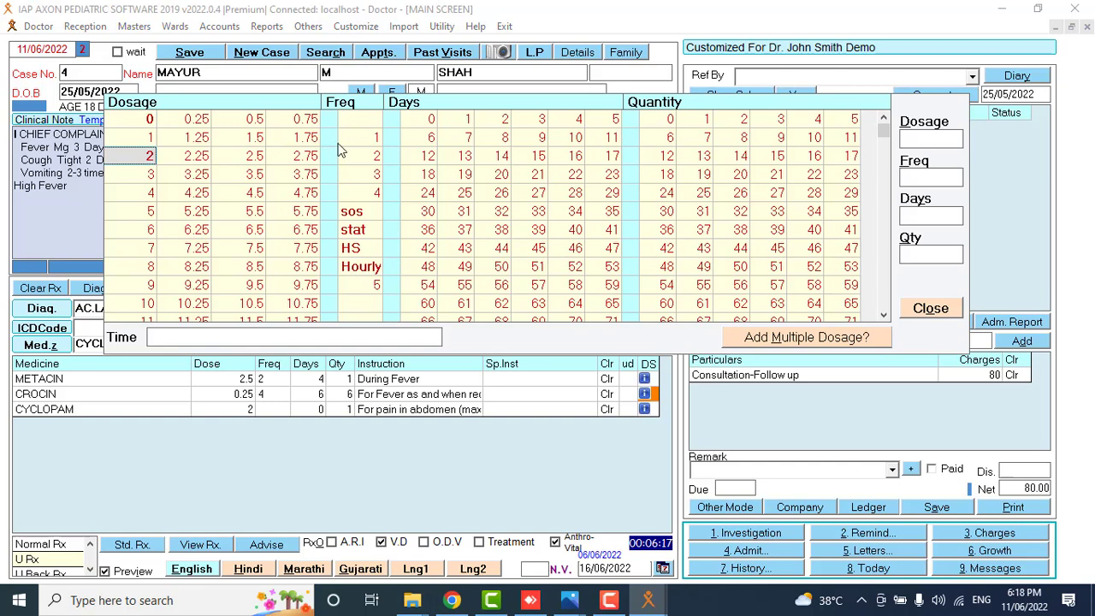
{"action": "left_click", "coordinate": [336, 143]}
{"action": "left_click", "coordinate": [504, 121]}
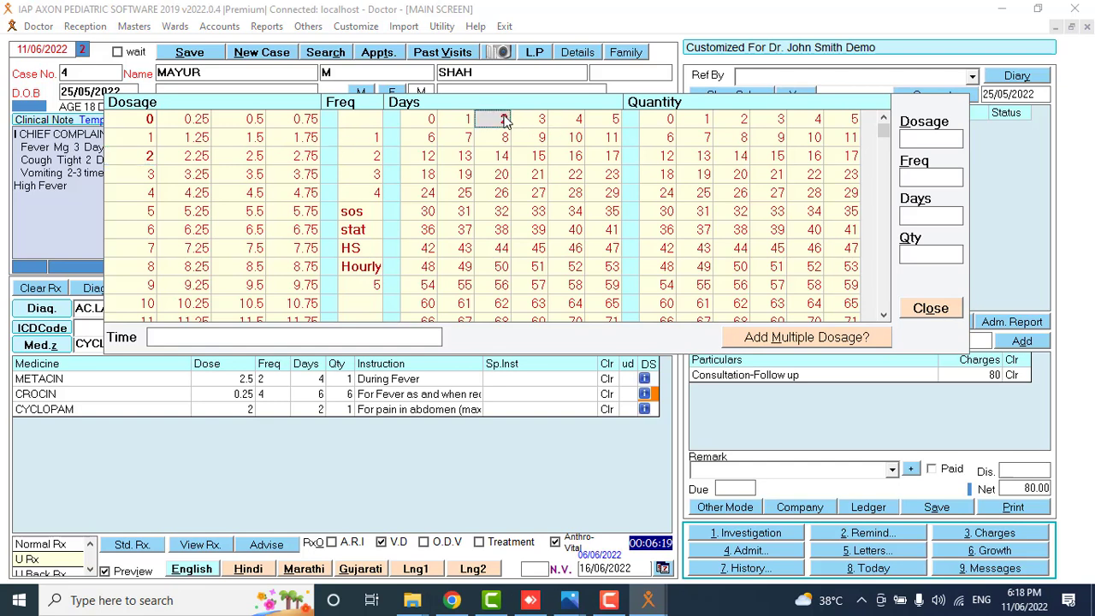
{"action": "left_click", "coordinate": [912, 313]}
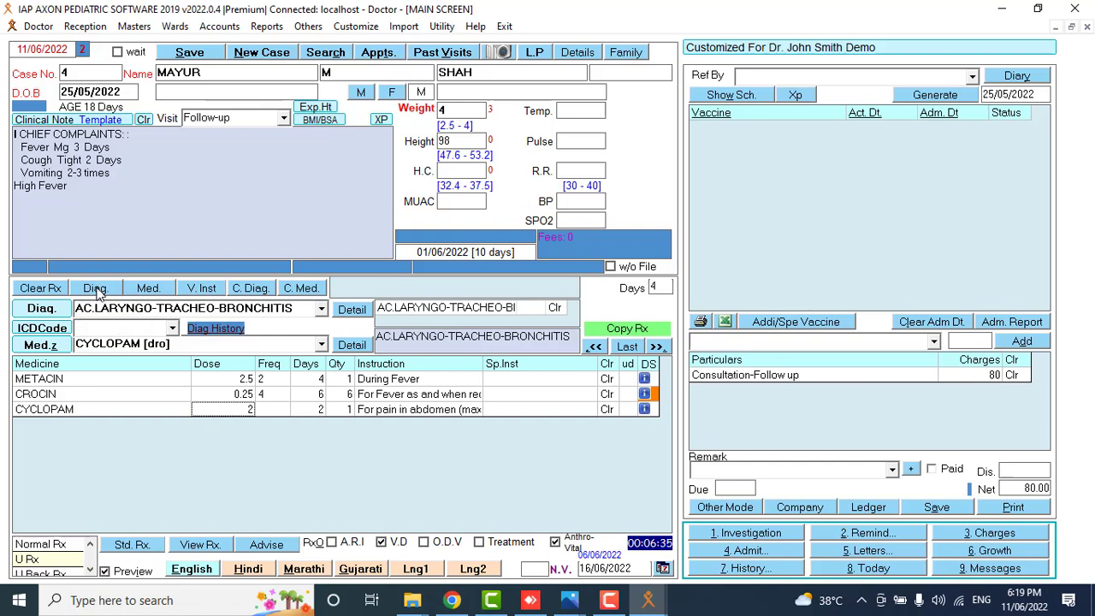
{"action": "left_click", "coordinate": [101, 288]}
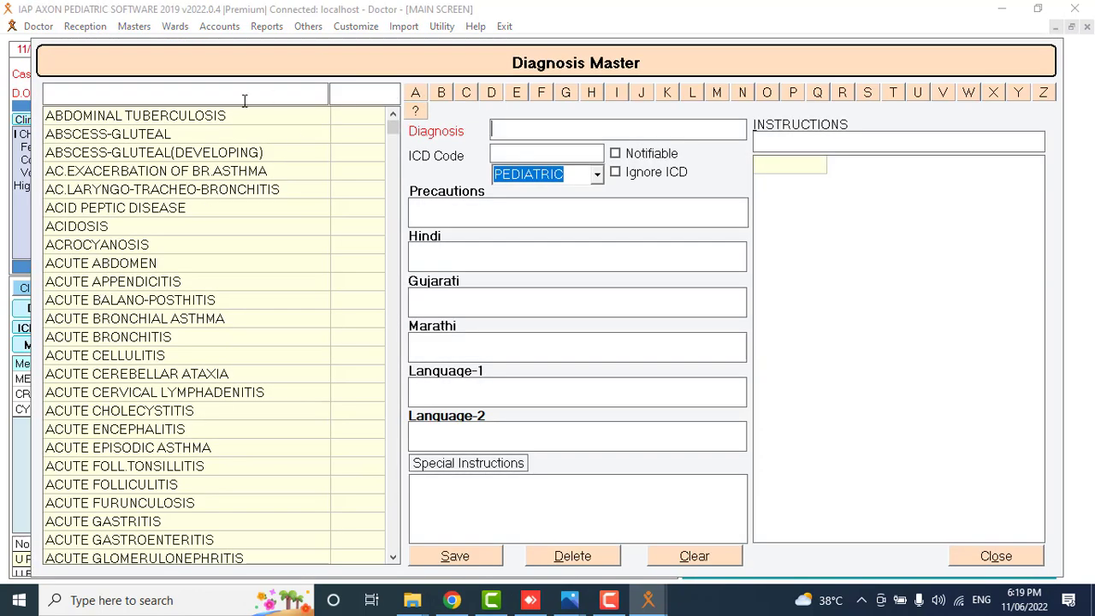
{"action": "left_click", "coordinate": [245, 101]}
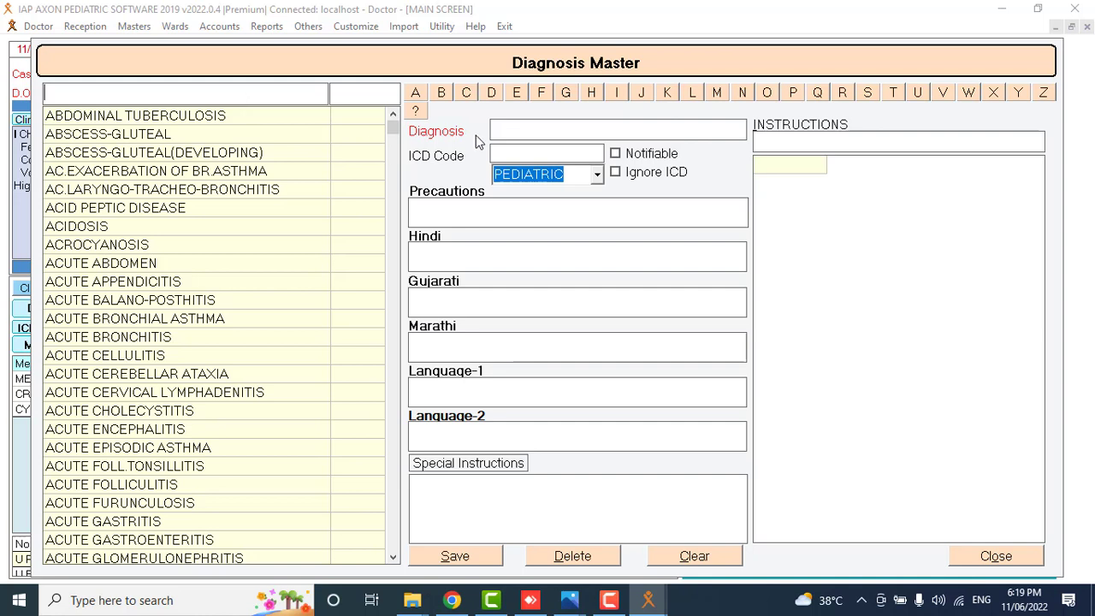
{"action": "left_click", "coordinate": [508, 125]}
{"action": "left_click", "coordinate": [975, 556]}
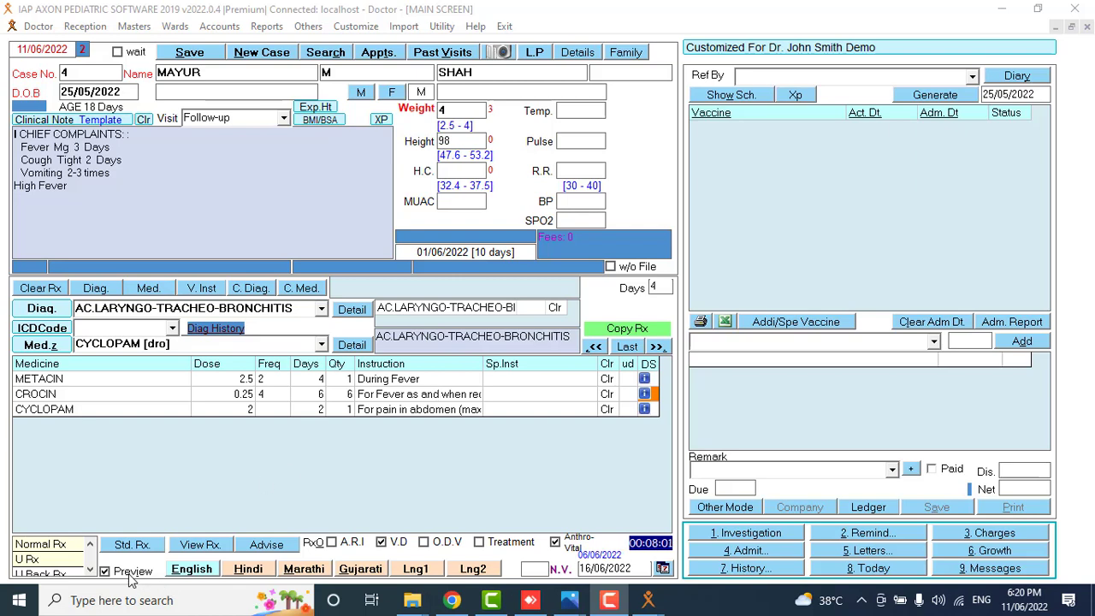
Preview case 4's prescription in English and scroll through the report.
{"action": "left_click", "coordinate": [191, 575]}
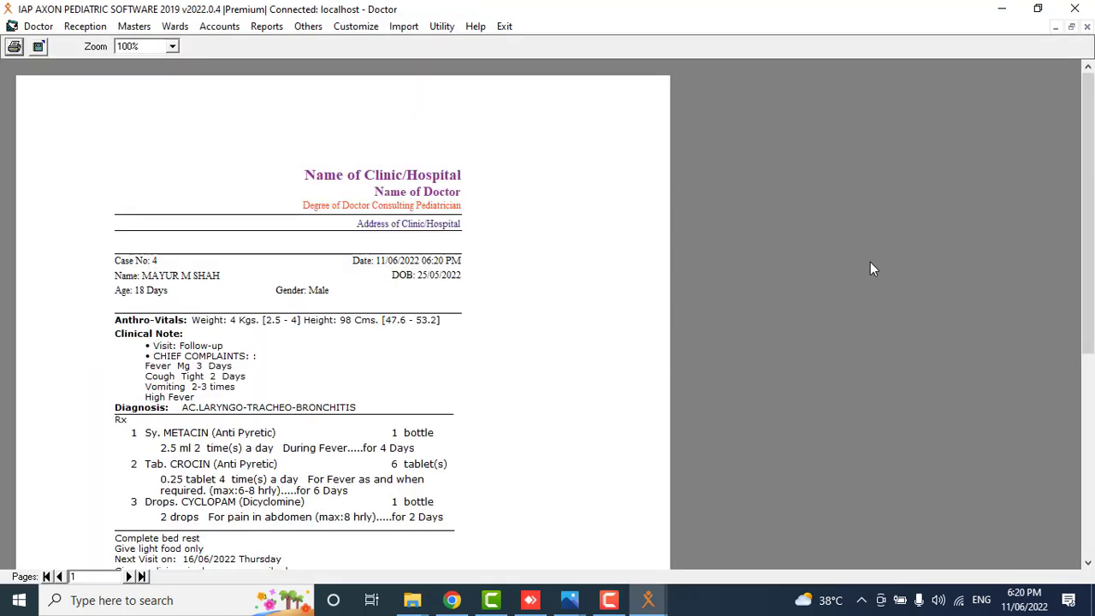
{"action": "left_click_drag", "start_coordinate": [1090, 126], "coordinate": [1091, 163]}
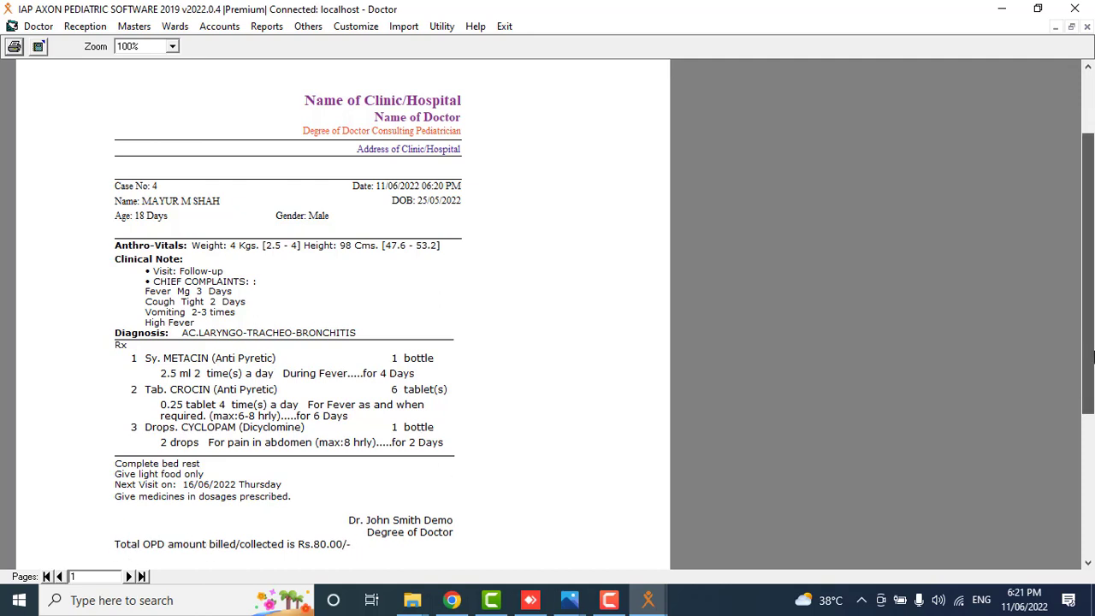
{"action": "scroll", "coordinate": [1092, 339], "scroll_direction": "down", "scroll_amount": 1}
{"action": "scroll", "coordinate": [1092, 161], "scroll_direction": "up", "scroll_amount": 3}
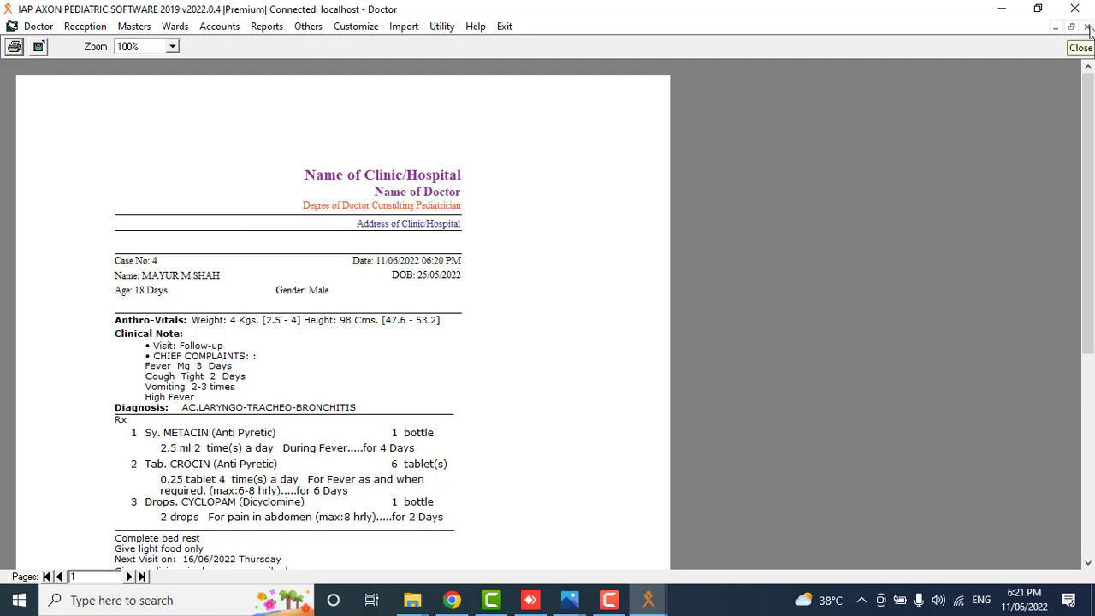
Close the prescription preview and open Customize > Print Setup.
{"action": "left_click", "coordinate": [1088, 27]}
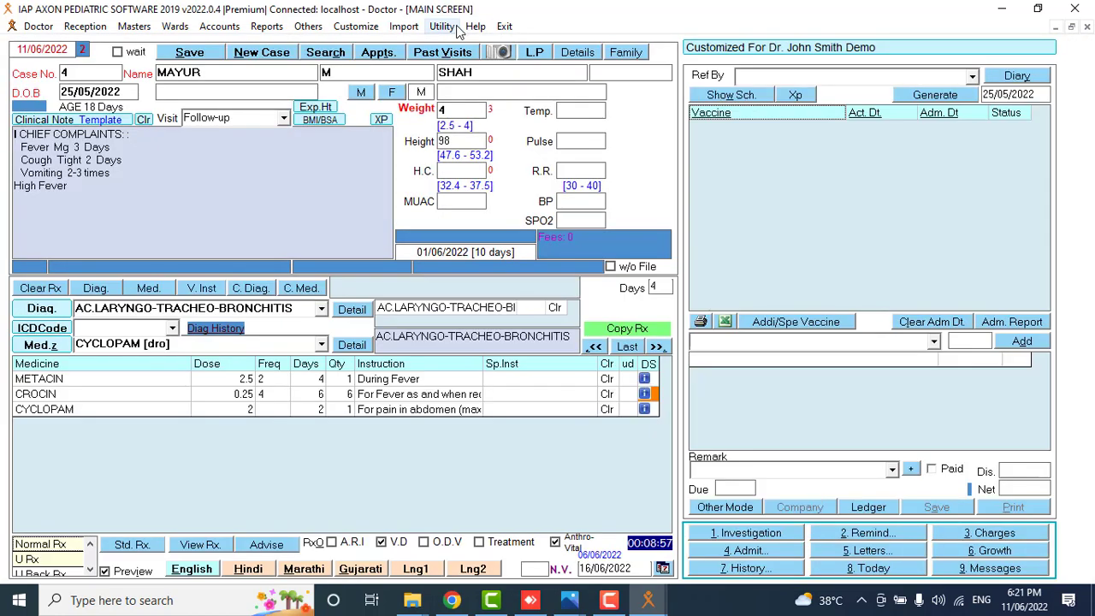
{"action": "left_click", "coordinate": [361, 28]}
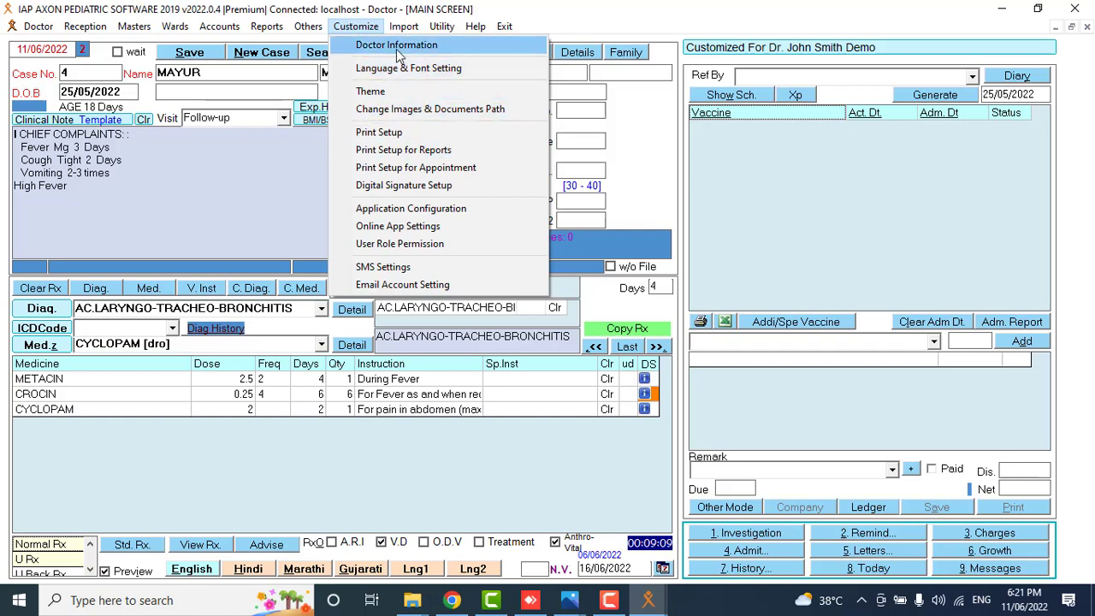
{"action": "left_click", "coordinate": [390, 135]}
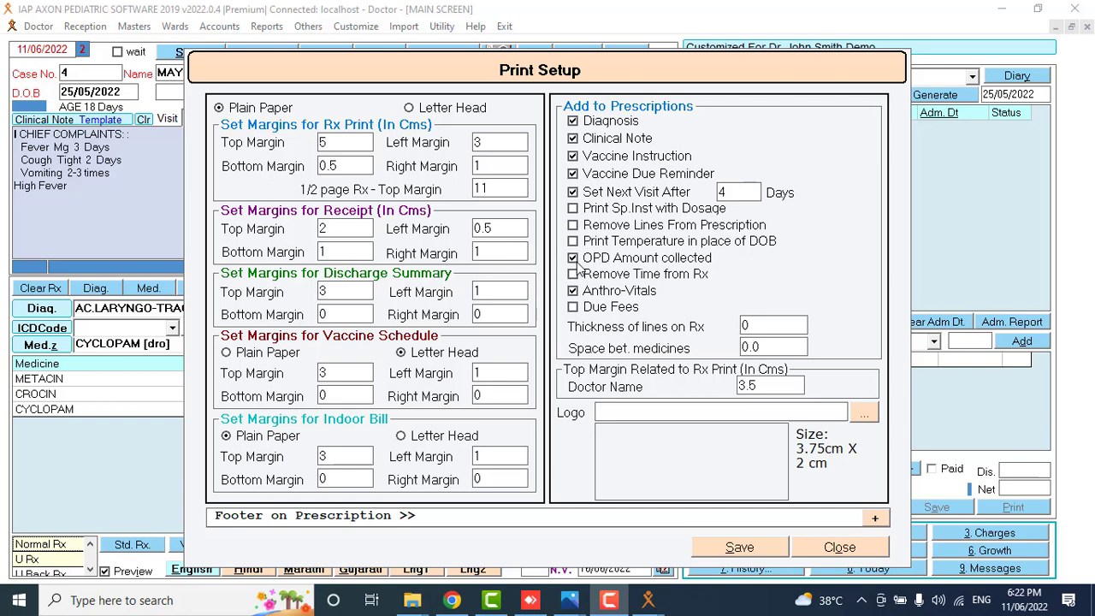
Turn off OPD Amount collected and print prescriptions on Letter Head.
{"action": "left_click", "coordinate": [573, 259]}
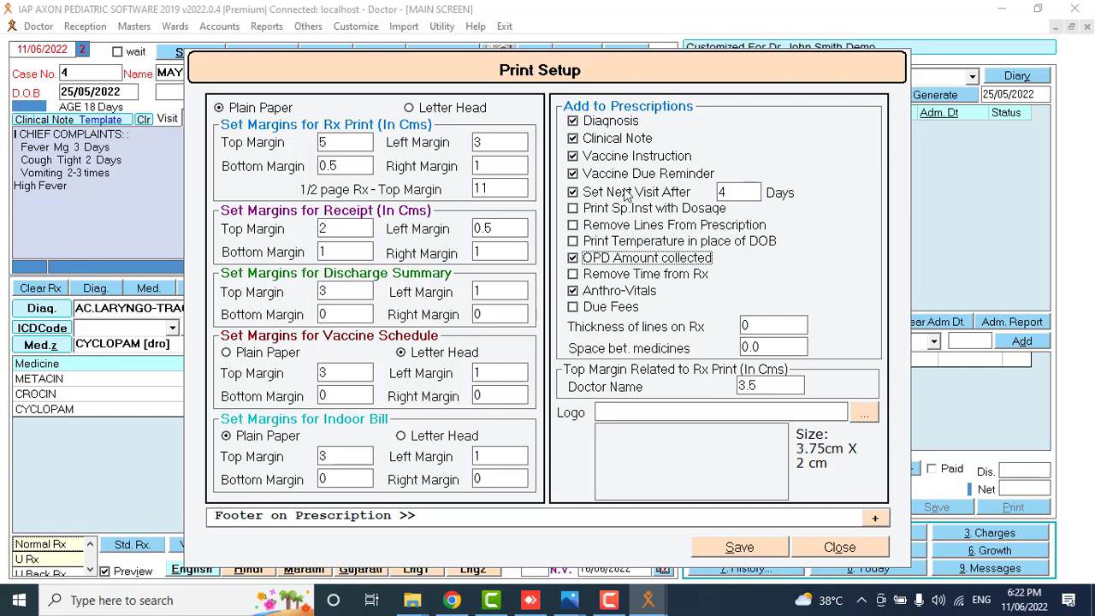
{"action": "left_click", "coordinate": [723, 192]}
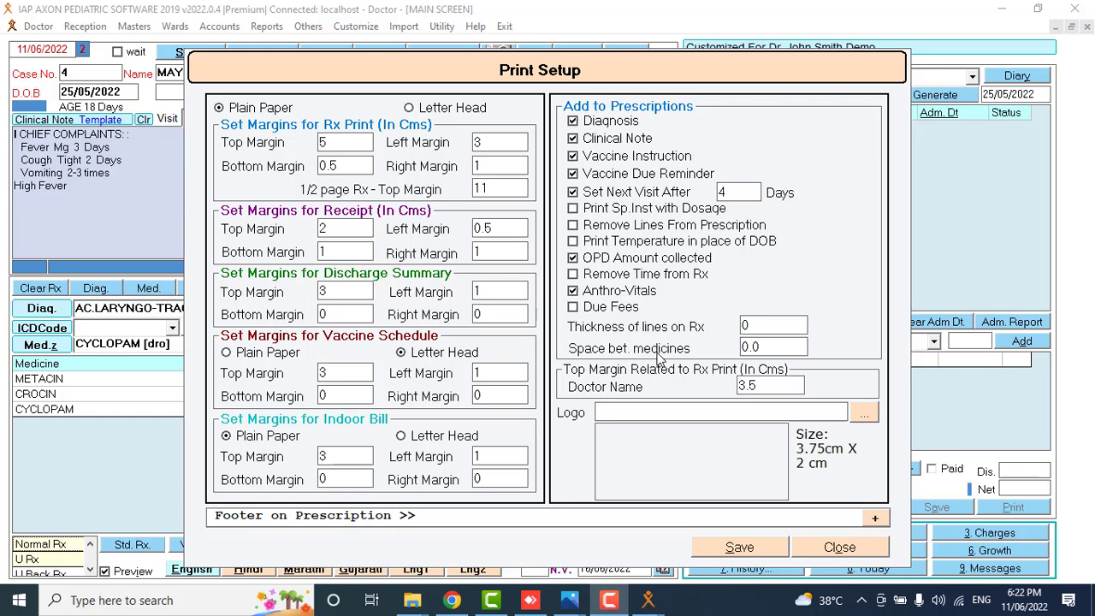
{"action": "left_click", "coordinate": [775, 346]}
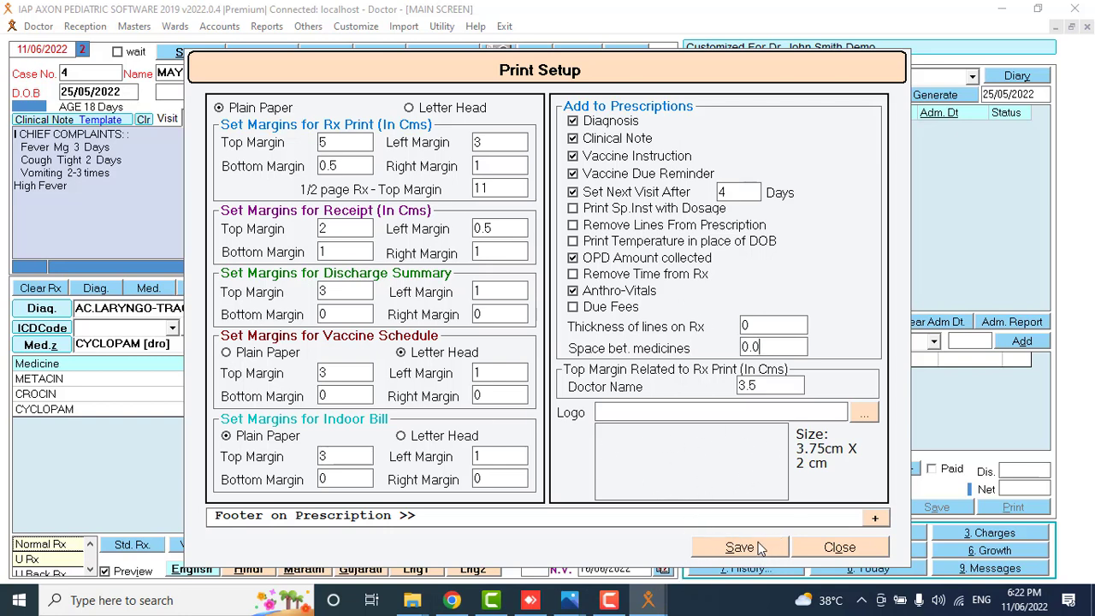
{"action": "left_click", "coordinate": [429, 111]}
Save the print settings, then preview and close case 4's English prescription.
{"action": "left_click", "coordinate": [697, 551]}
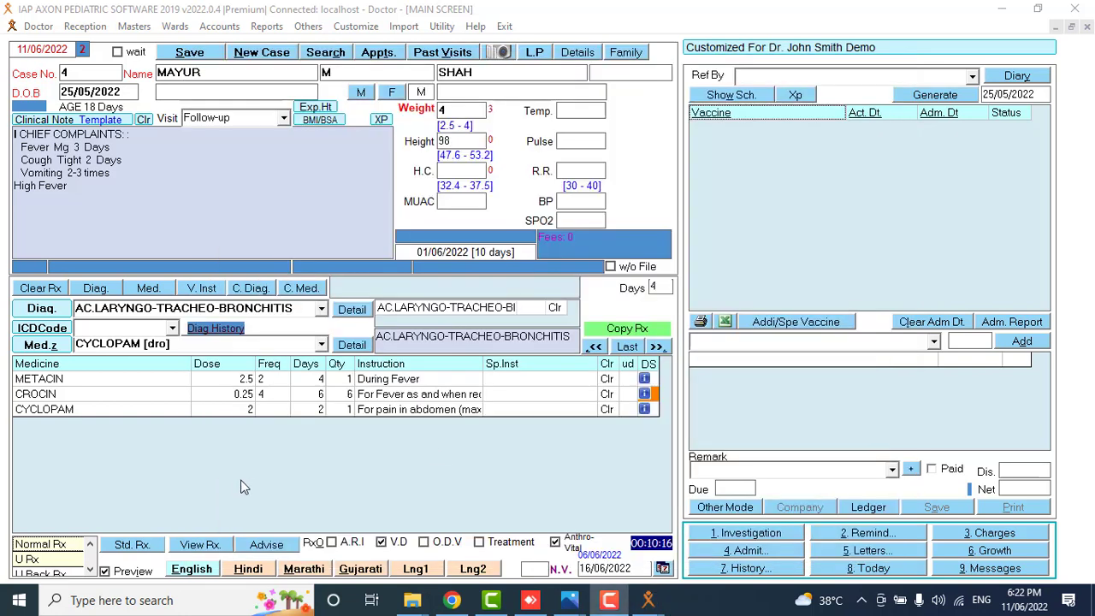
{"action": "left_click", "coordinate": [194, 575]}
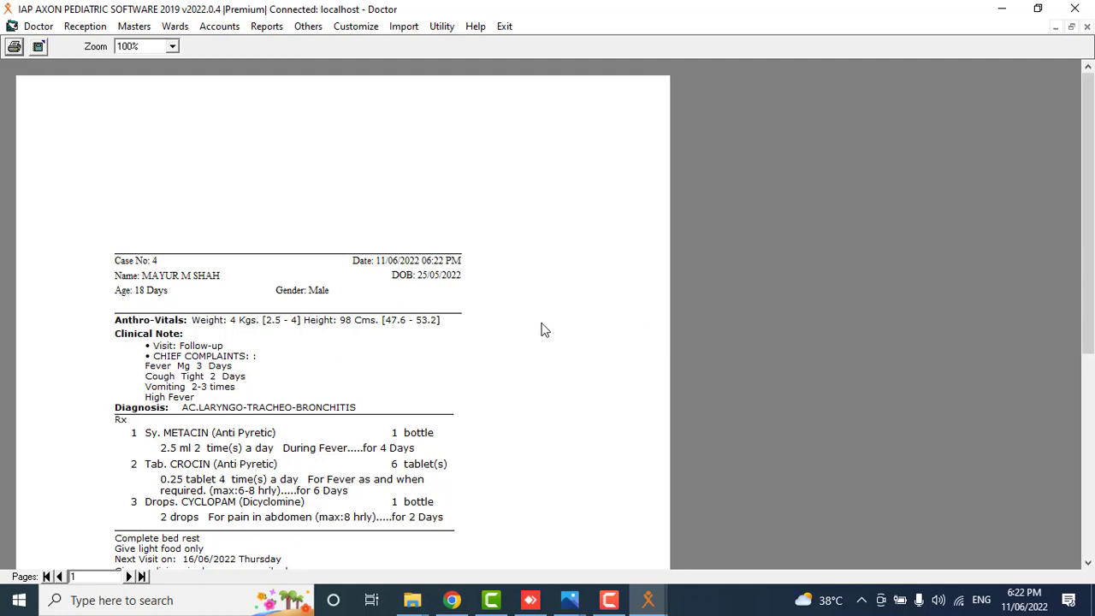
{"action": "left_click", "coordinate": [1086, 27]}
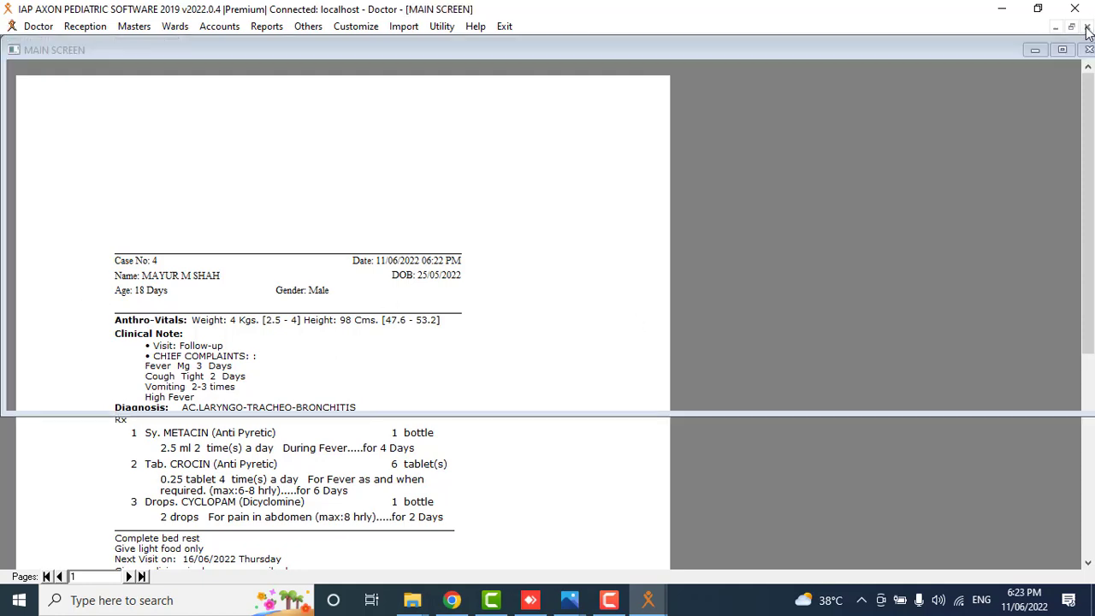
{"action": "left_click", "coordinate": [373, 27]}
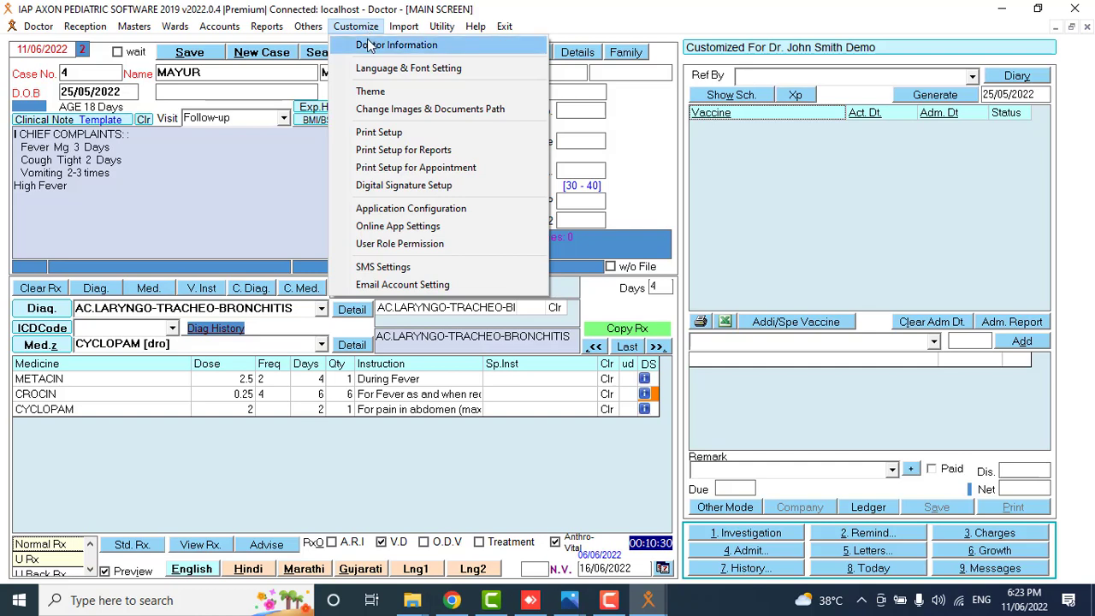
{"action": "left_click", "coordinate": [370, 46]}
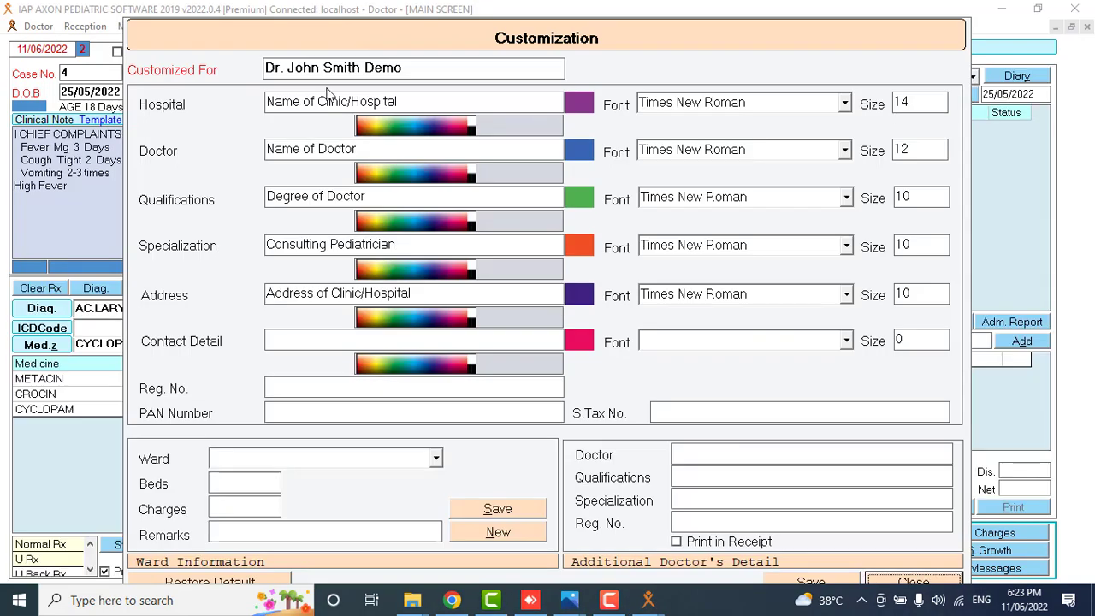
{"action": "left_click", "coordinate": [316, 100]}
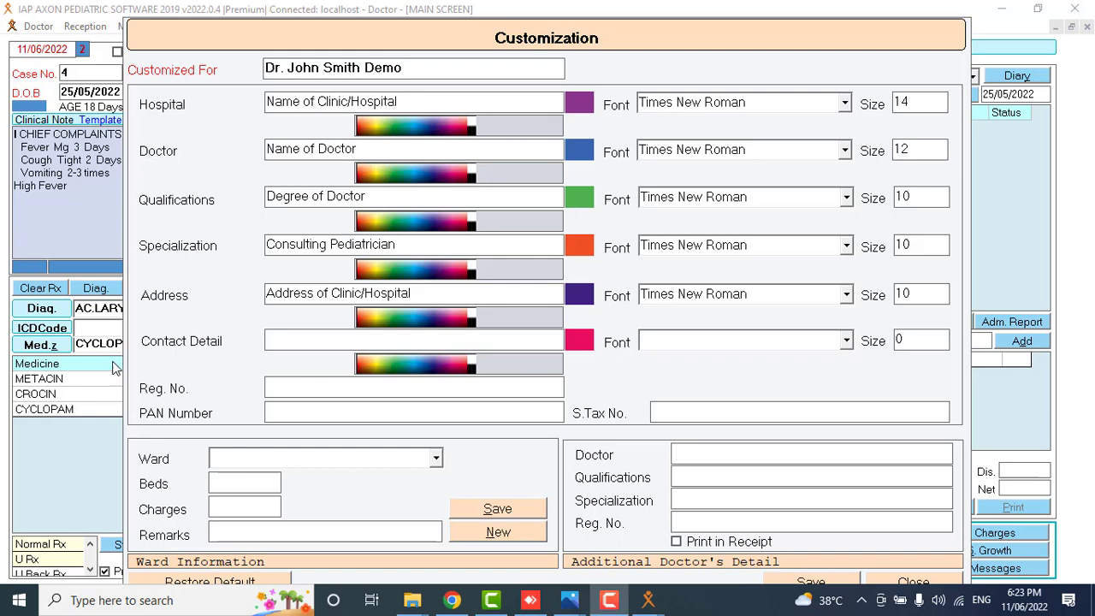
{"action": "left_click", "coordinate": [844, 103]}
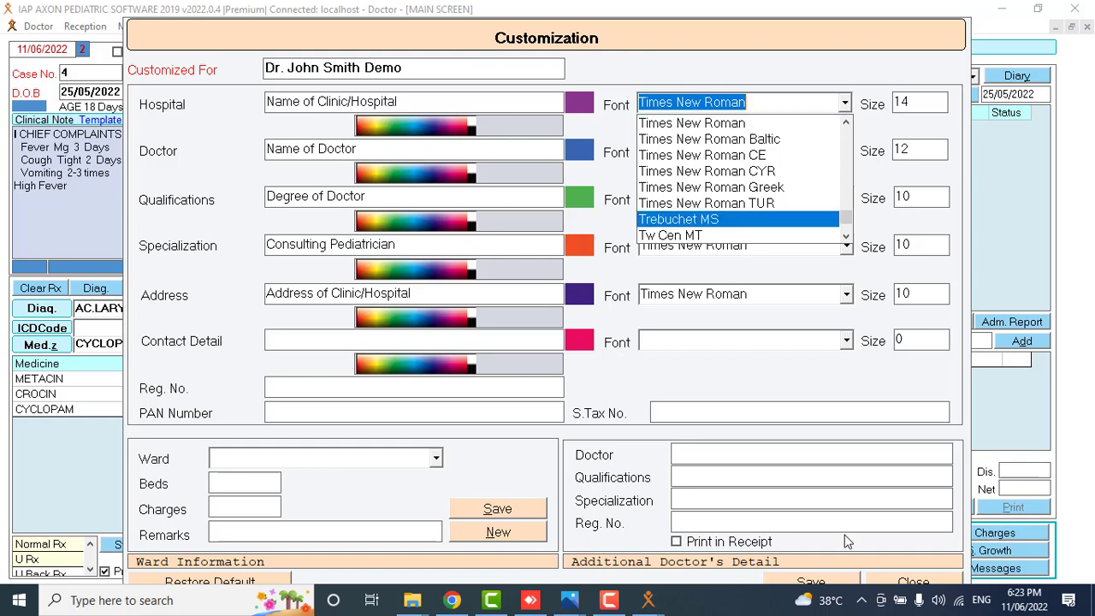
{"action": "left_click", "coordinate": [367, 391]}
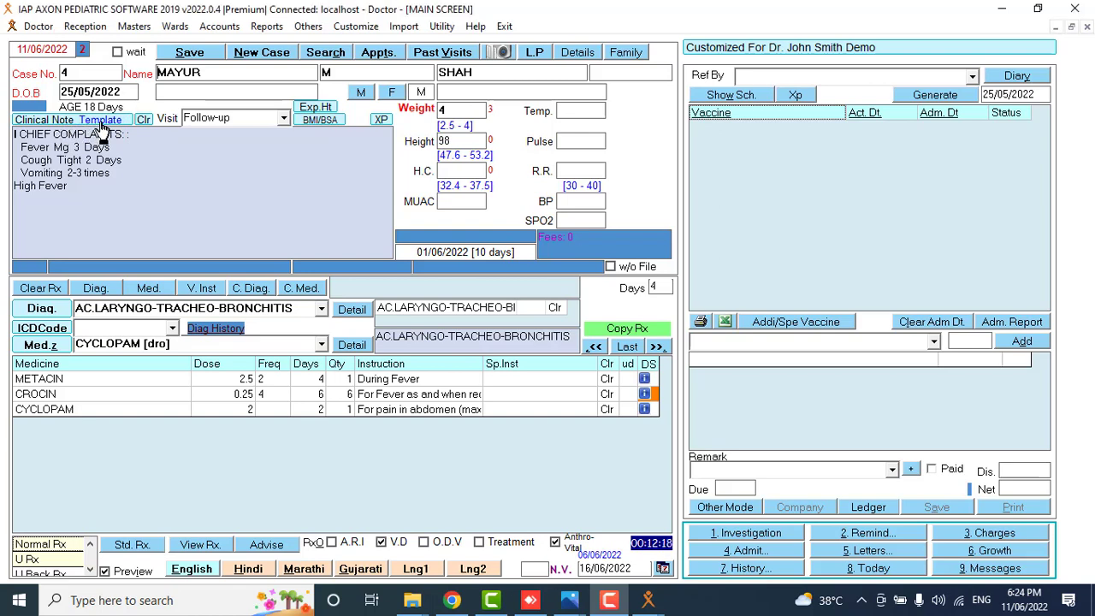
{"action": "left_click", "coordinate": [102, 126]}
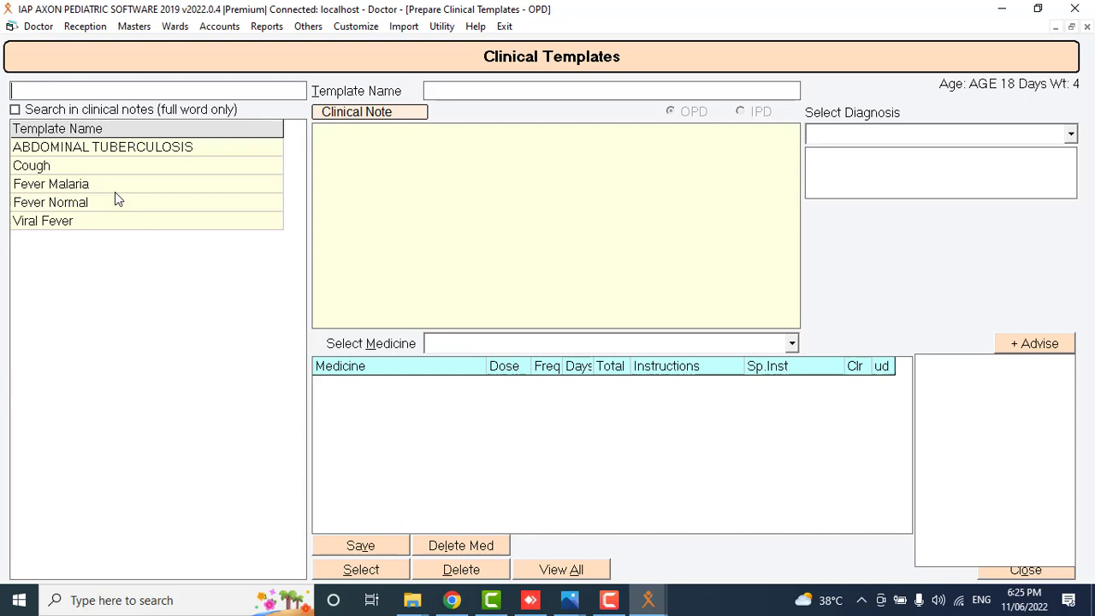
{"action": "left_click", "coordinate": [47, 188]}
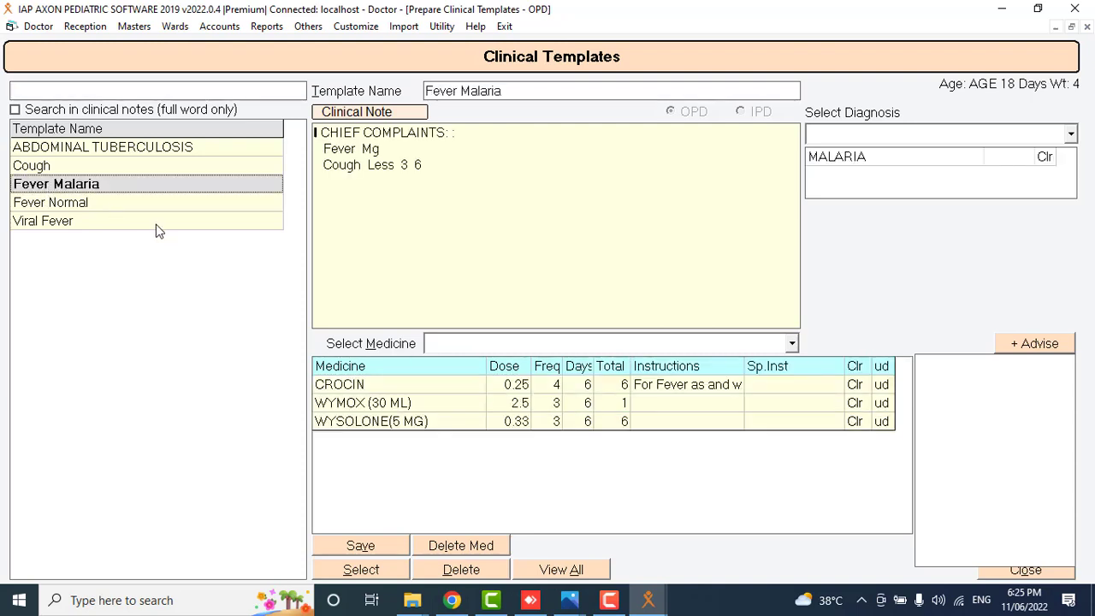
{"action": "left_click", "coordinate": [132, 207]}
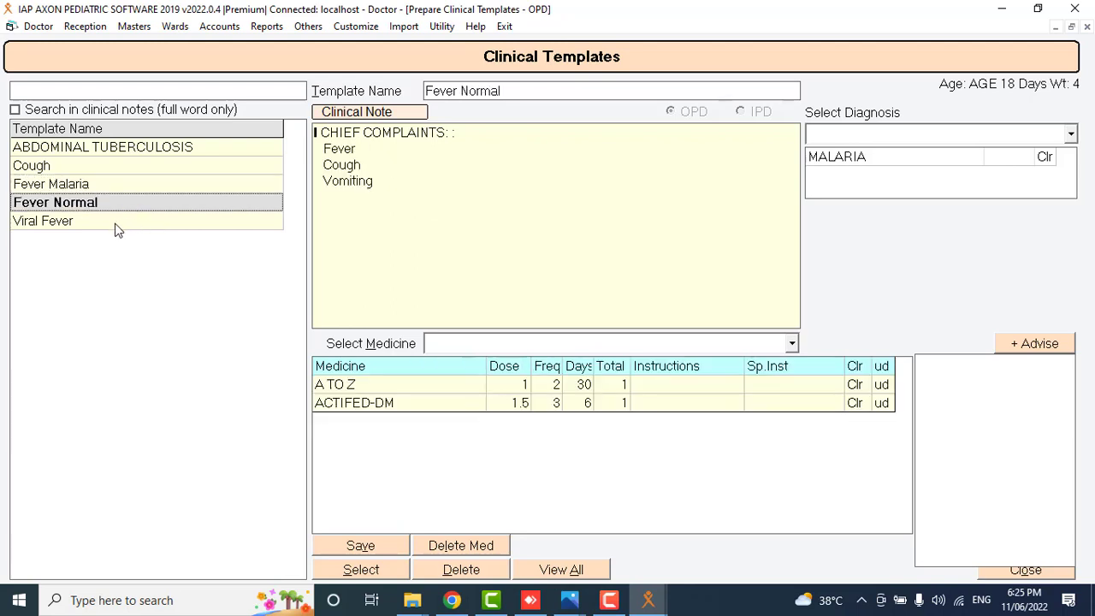
{"action": "left_click", "coordinate": [118, 228]}
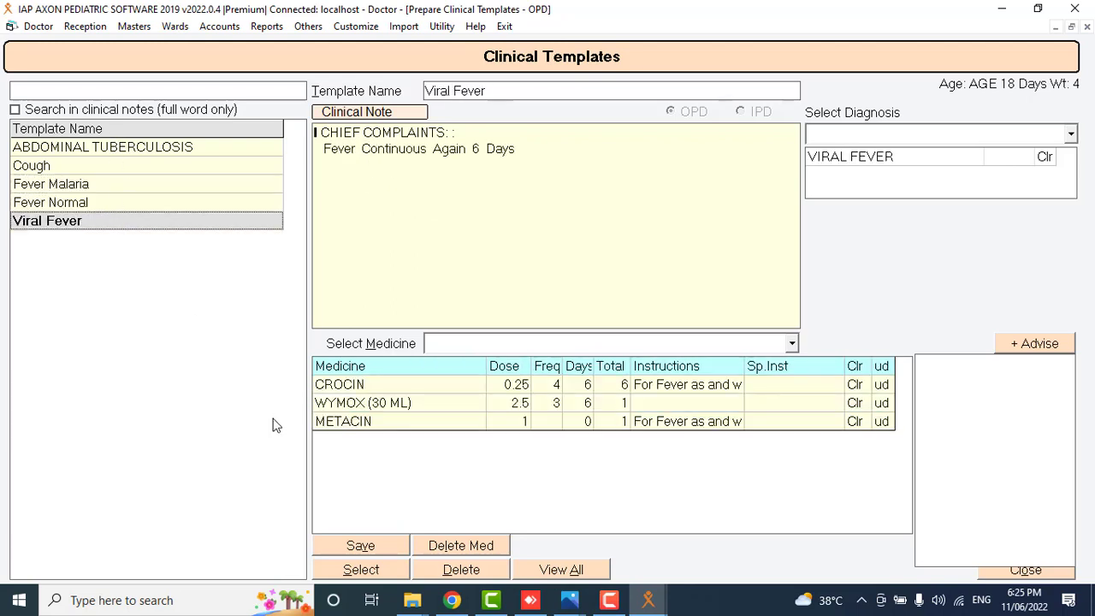
{"action": "left_click", "coordinate": [506, 89]}
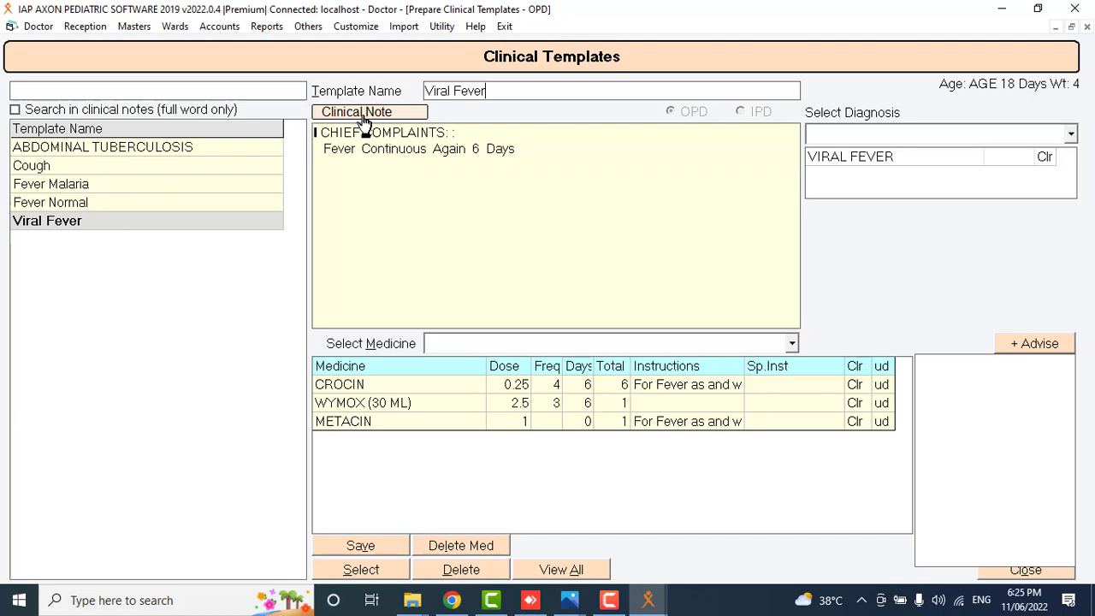
{"action": "left_click", "coordinate": [361, 123]}
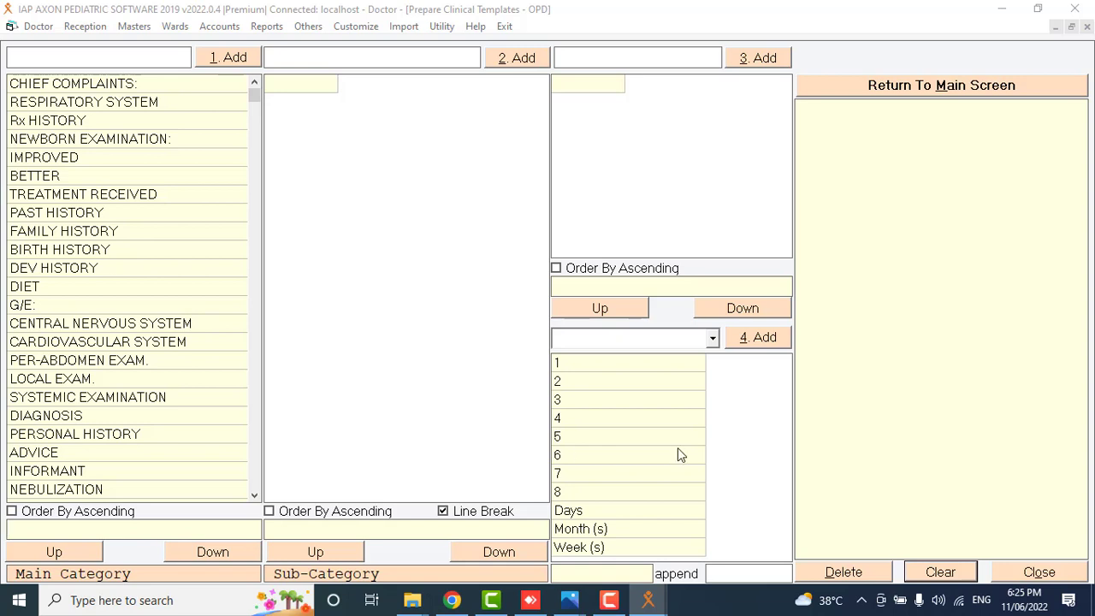
{"action": "left_click", "coordinate": [1016, 574]}
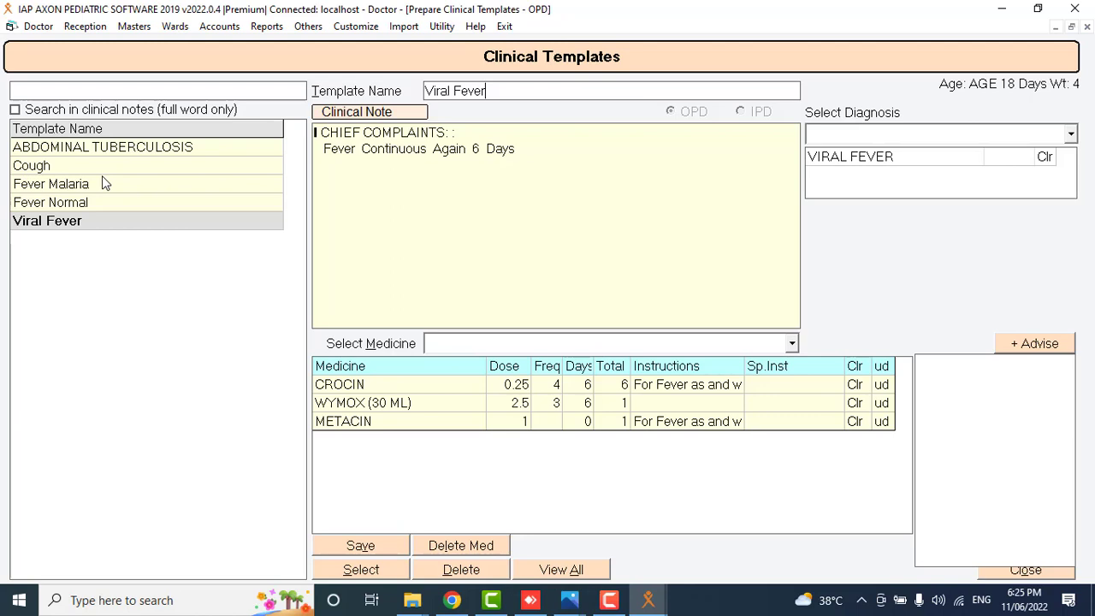
{"action": "left_click", "coordinate": [96, 90]}
{"action": "type", "text": "fe"}
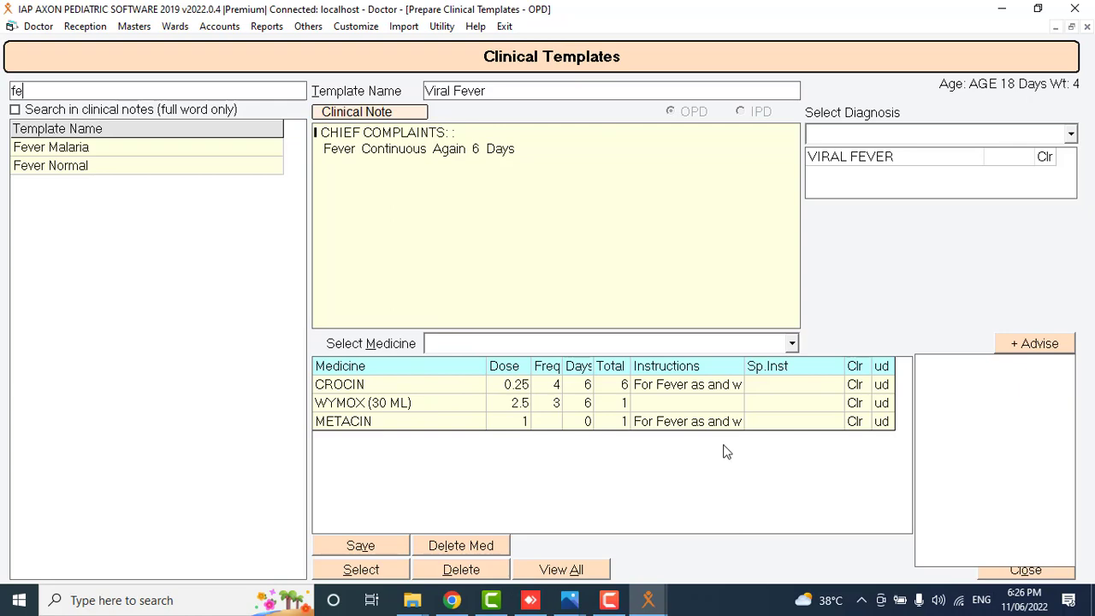
{"action": "left_click", "coordinate": [1014, 572]}
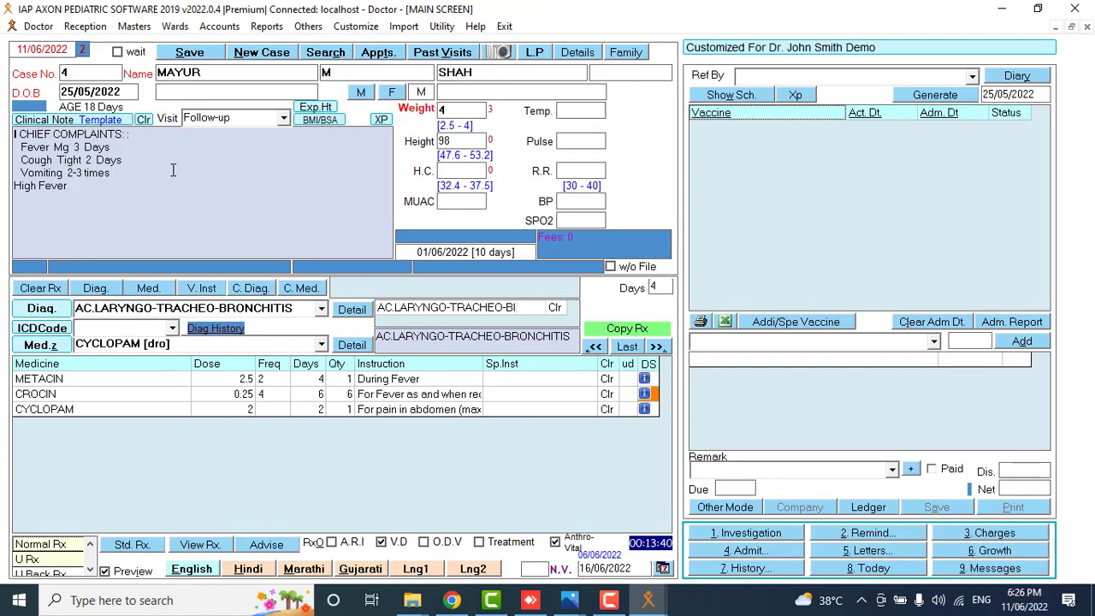
Load case 1, renew it as a new case, and dismiss the Reminders panel.
{"action": "double_click", "coordinate": [107, 78]}
{"action": "type", "text": "1"}
{"action": "key", "text": "Return"}
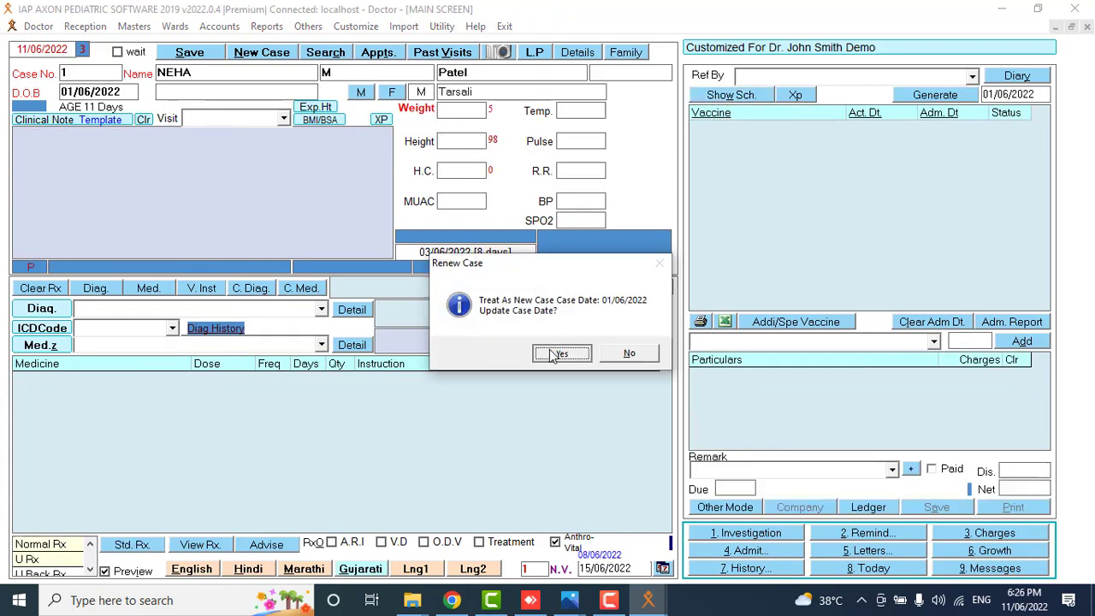
{"action": "left_click", "coordinate": [558, 353]}
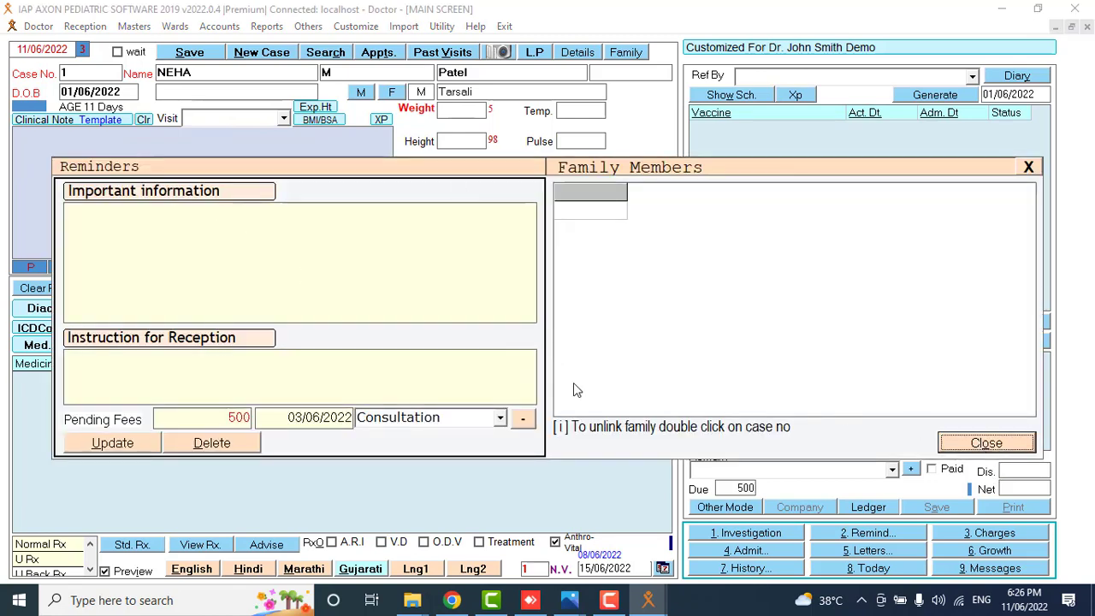
{"action": "left_click", "coordinate": [987, 443]}
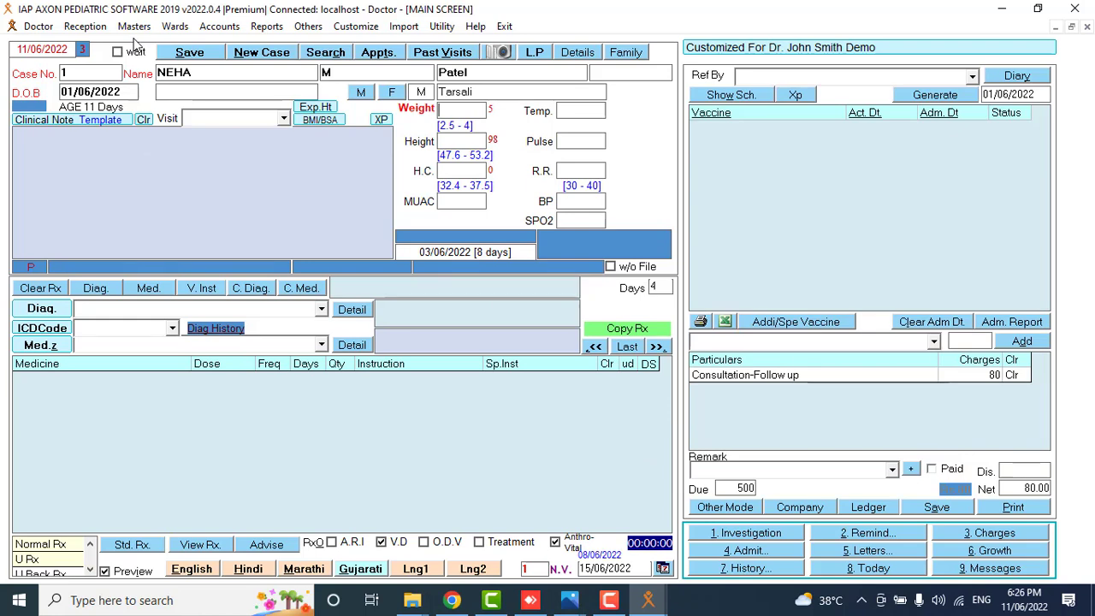
Apply the Fever Malaria template to case 1's visit.
{"action": "left_click", "coordinate": [107, 124]}
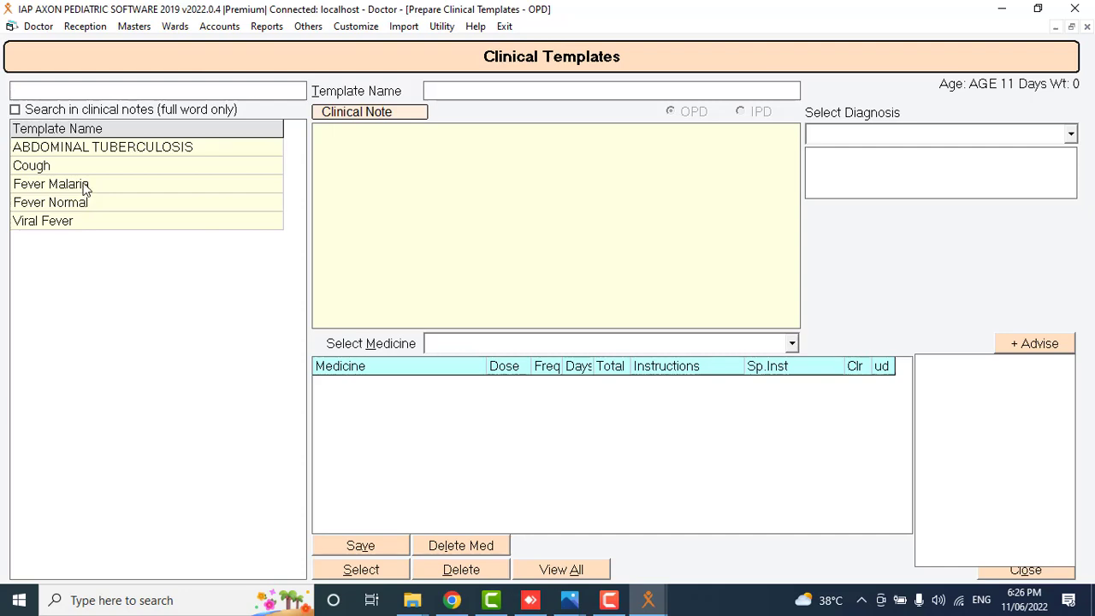
{"action": "left_click", "coordinate": [86, 188]}
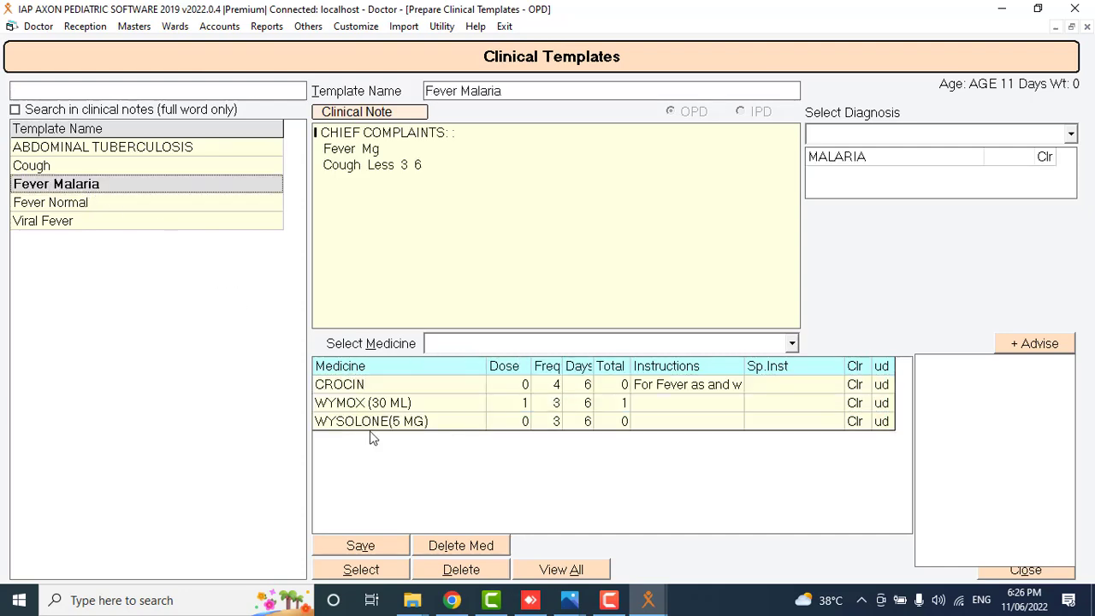
{"action": "left_click", "coordinate": [363, 575]}
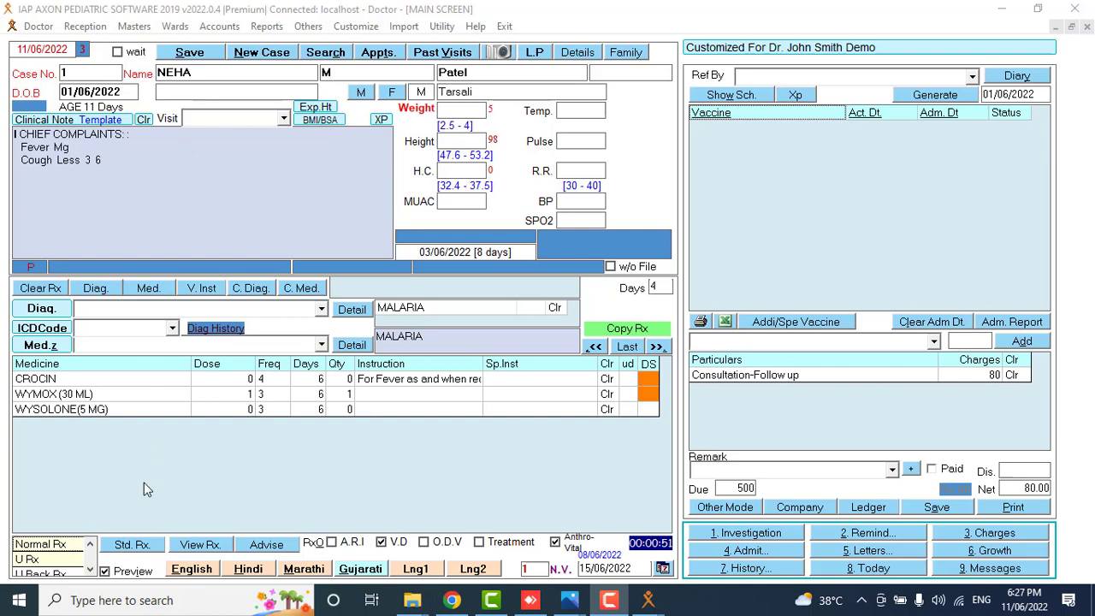
Save the current complaints, MALARIA diagnosis and medicines as clinical template 'Viral', and confirm it is listed.
{"action": "left_click", "coordinate": [133, 547]}
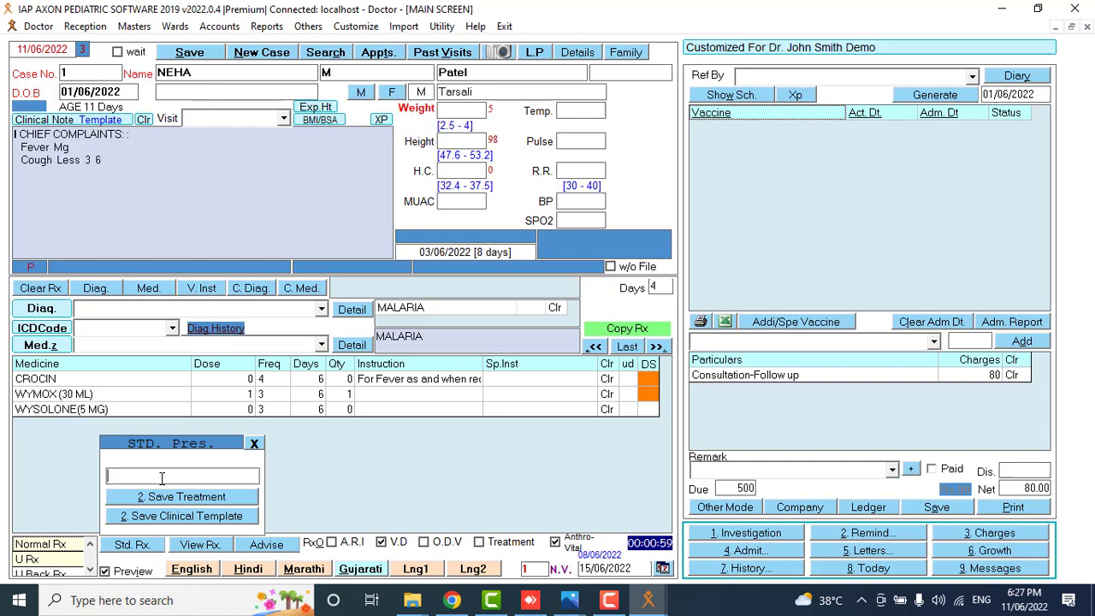
{"action": "type", "text": "Miral"}
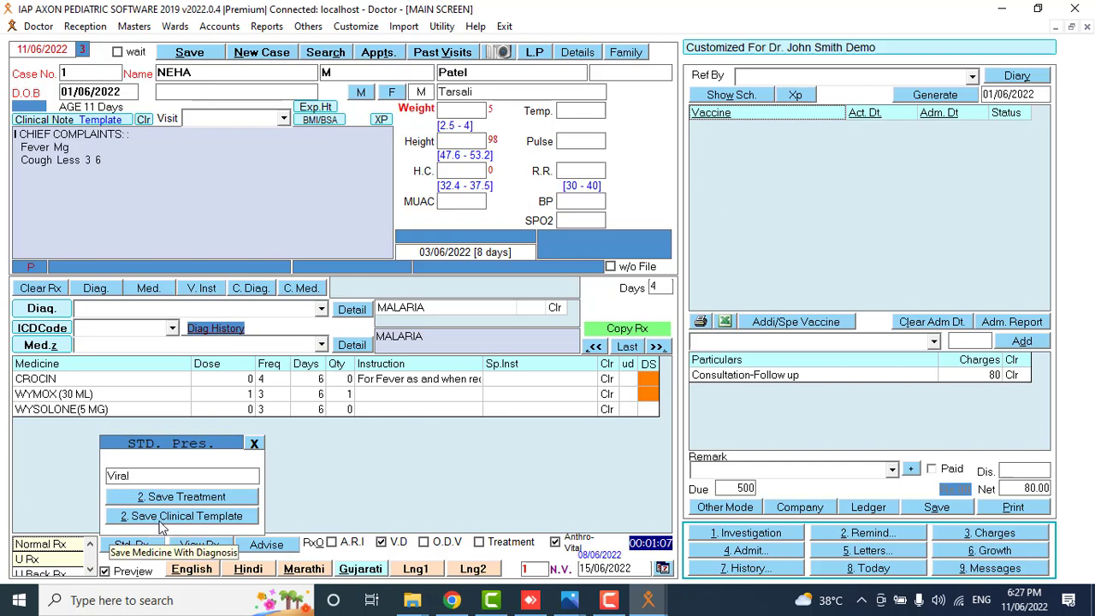
{"action": "left_click", "coordinate": [159, 519]}
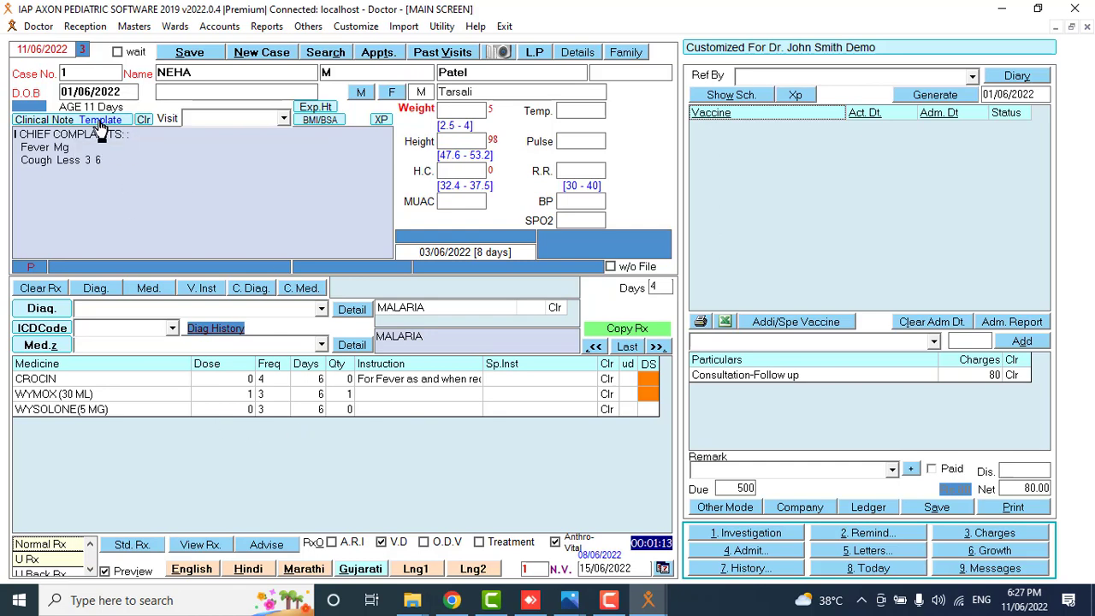
{"action": "left_click", "coordinate": [100, 122]}
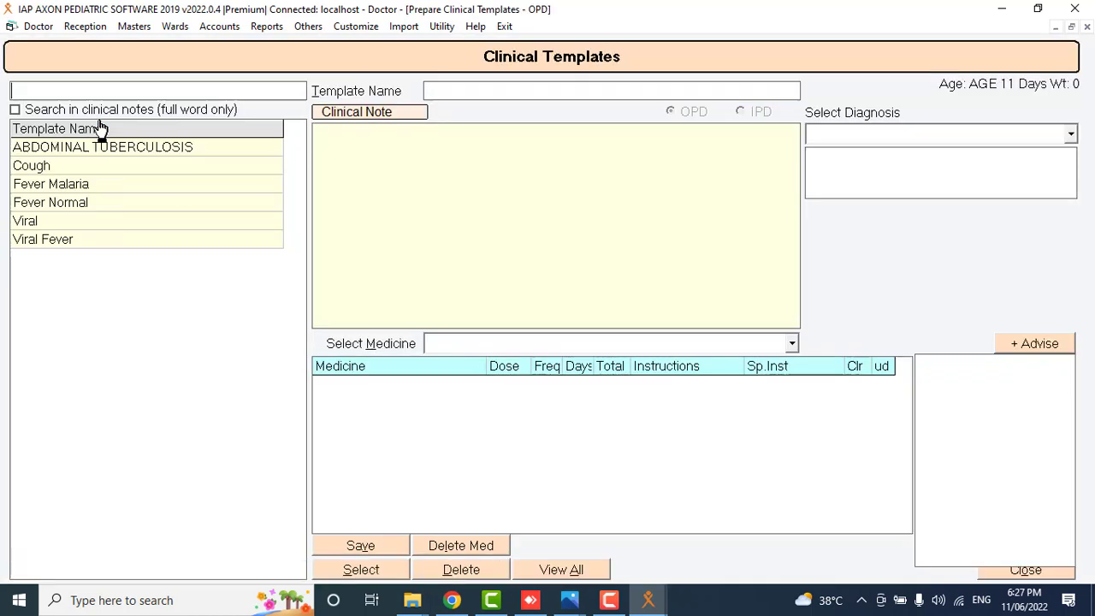
{"action": "left_click", "coordinate": [62, 224]}
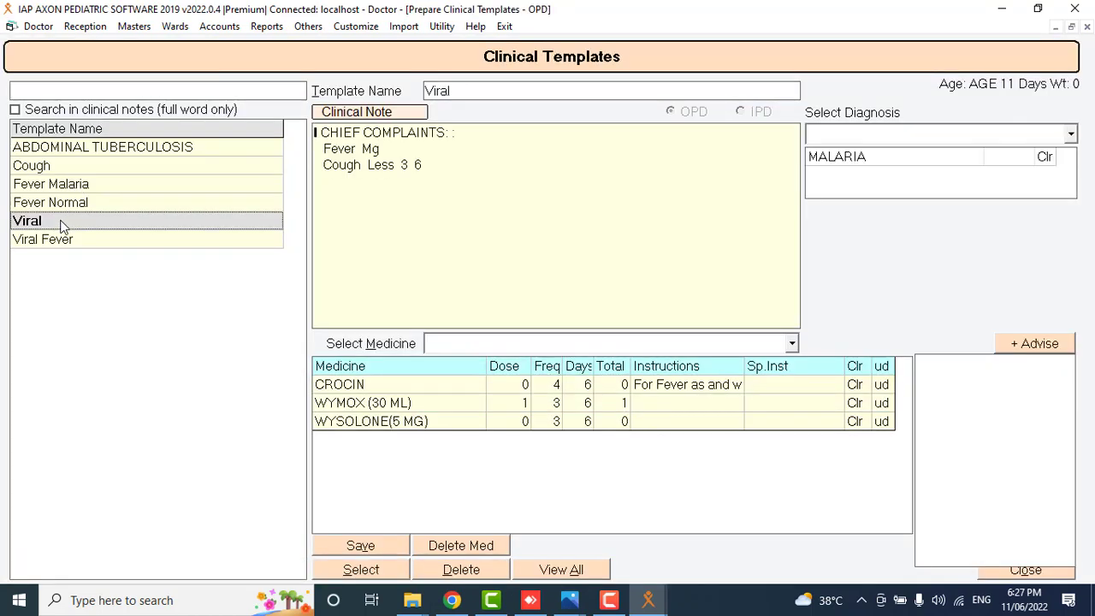
{"action": "left_click", "coordinate": [1018, 572]}
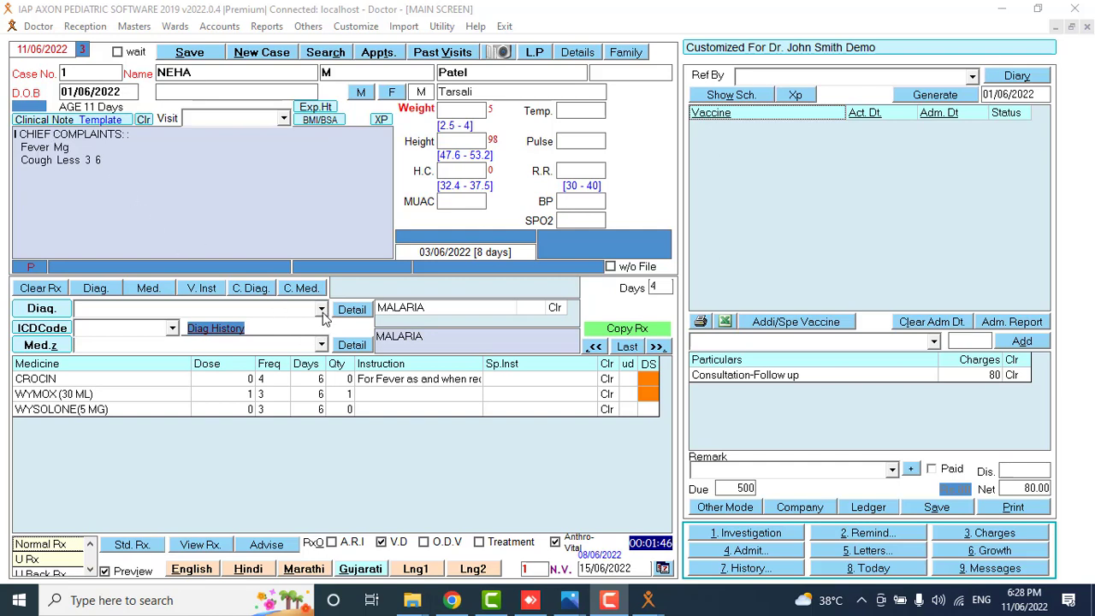
Reload case 1's record and dismiss the Reminders panel.
{"action": "left_click", "coordinate": [322, 309]}
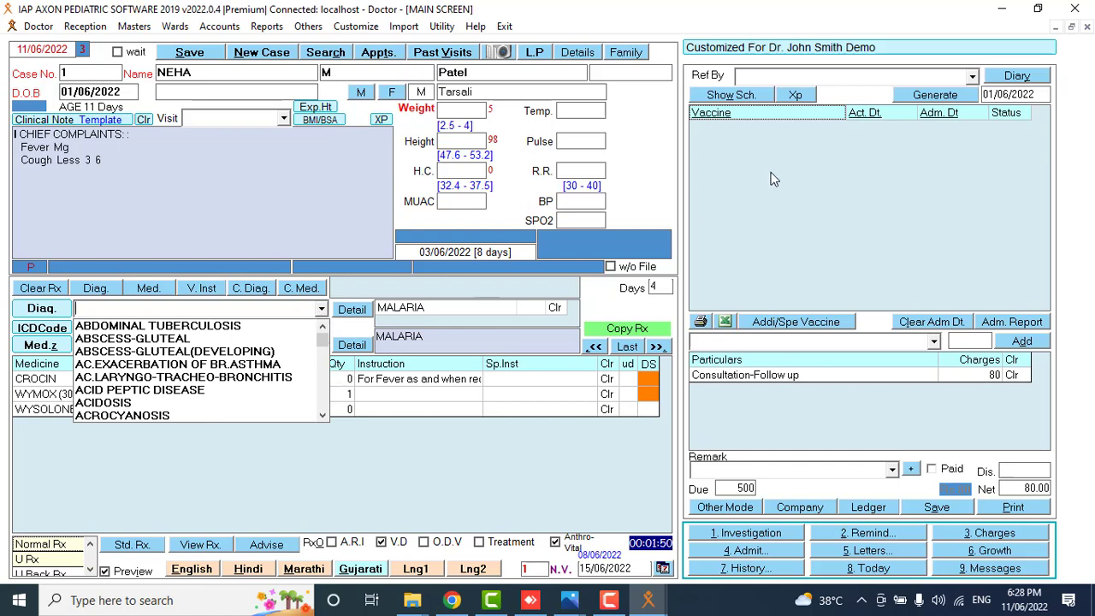
{"action": "left_click", "coordinate": [98, 72]}
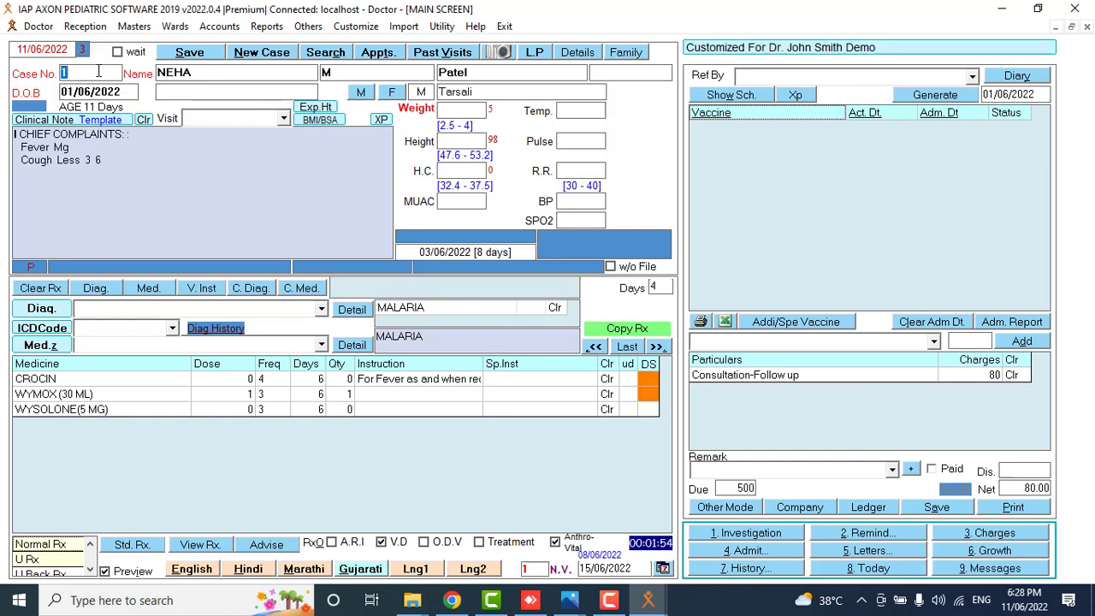
{"action": "key", "text": "Return"}
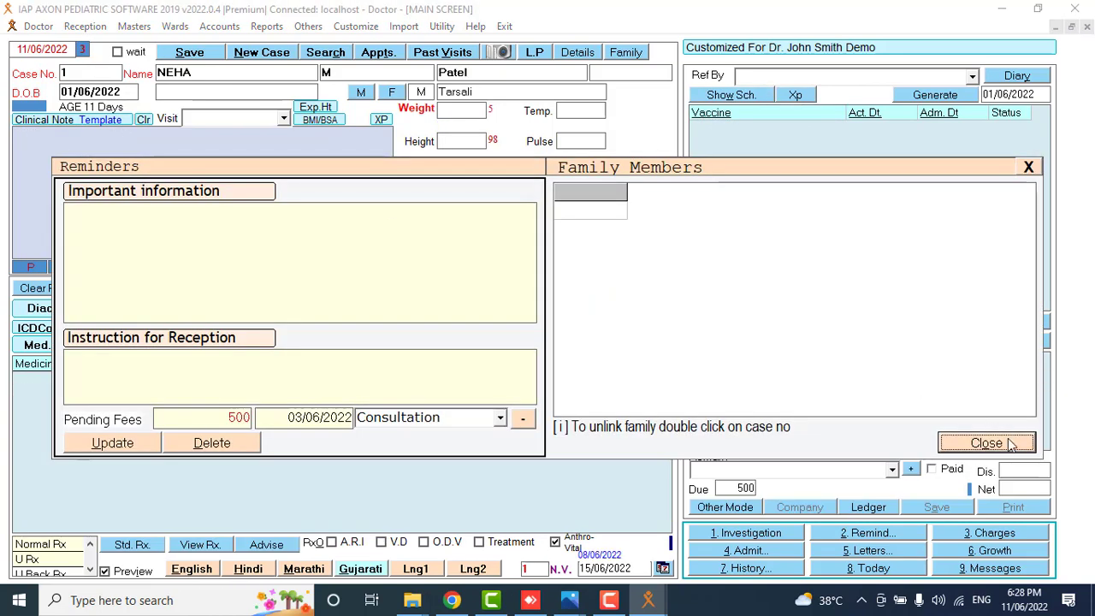
{"action": "left_click", "coordinate": [1012, 444]}
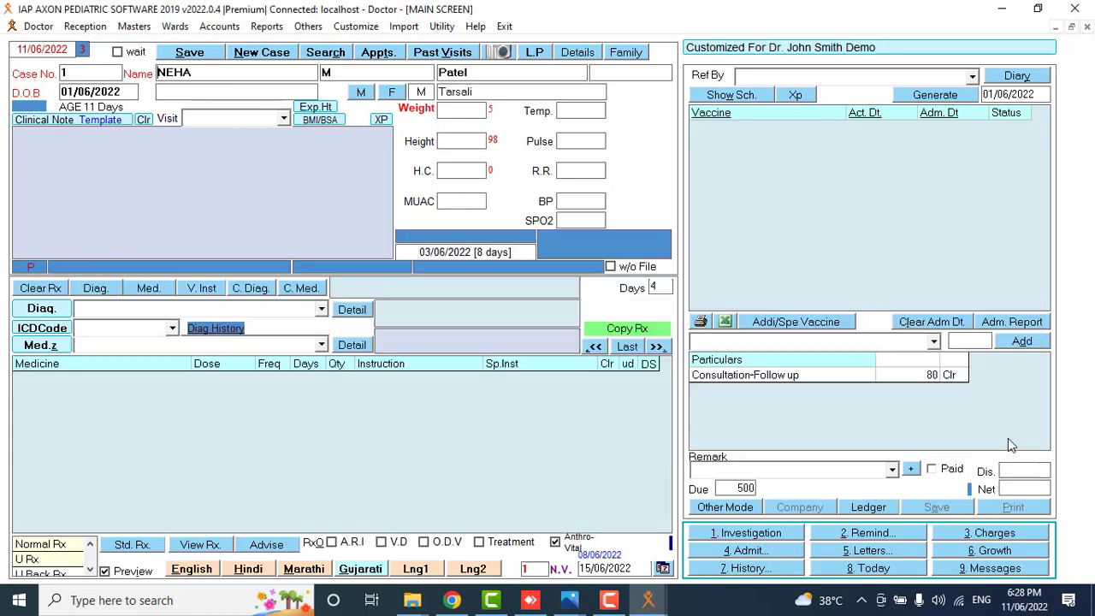
Enter MALARIA as the diagnosis by typing 'mal', then check the Std. Rx. options.
{"action": "left_click", "coordinate": [320, 311]}
{"action": "type", "text": "malaRIA"}
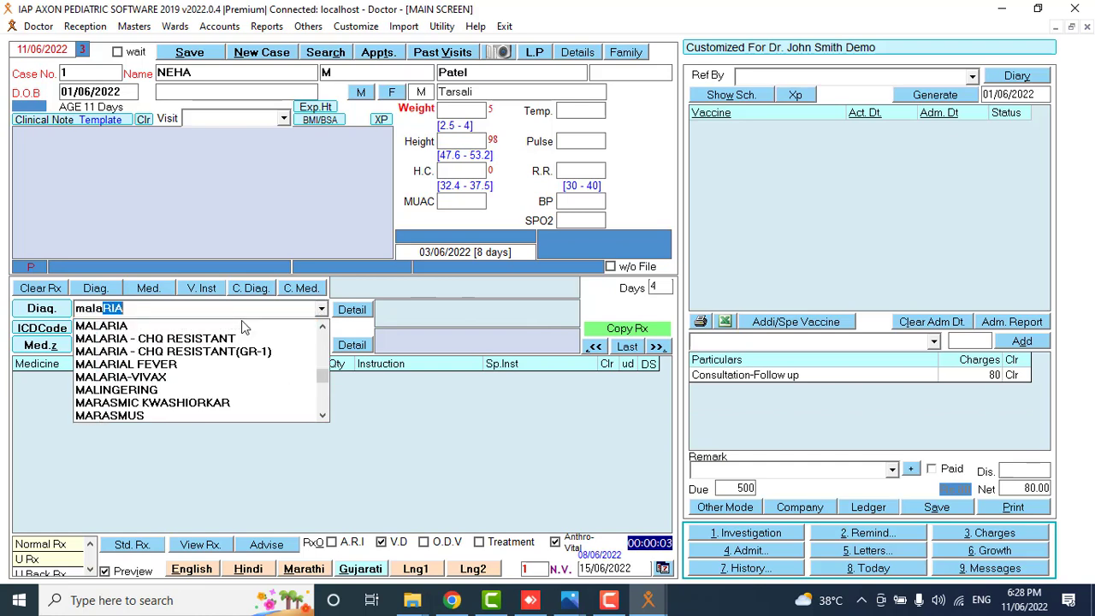
{"action": "left_click", "coordinate": [178, 327]}
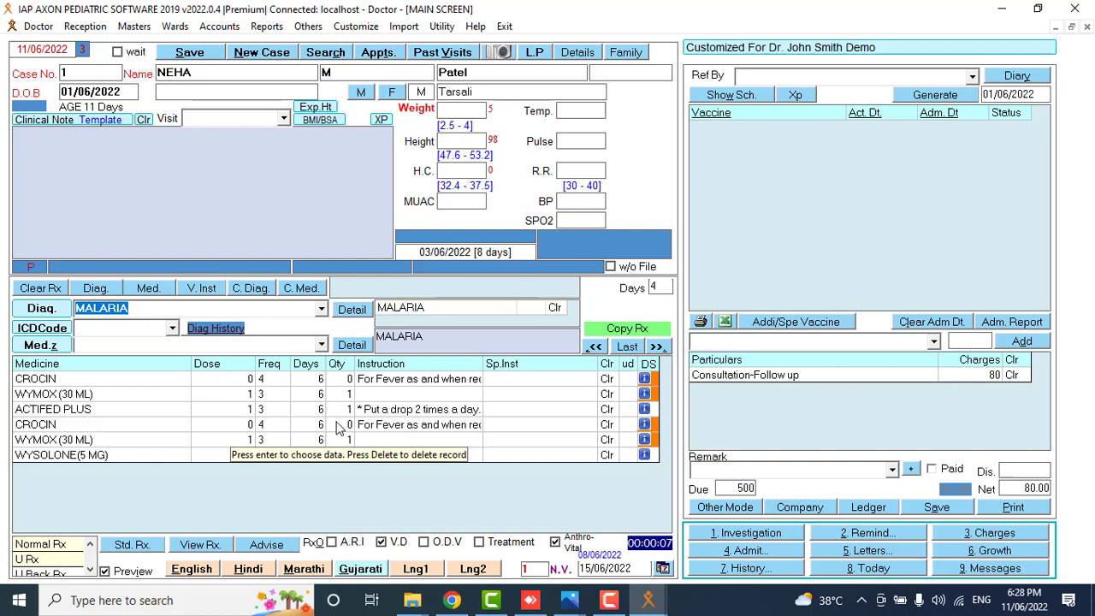
{"action": "left_click", "coordinate": [133, 545]}
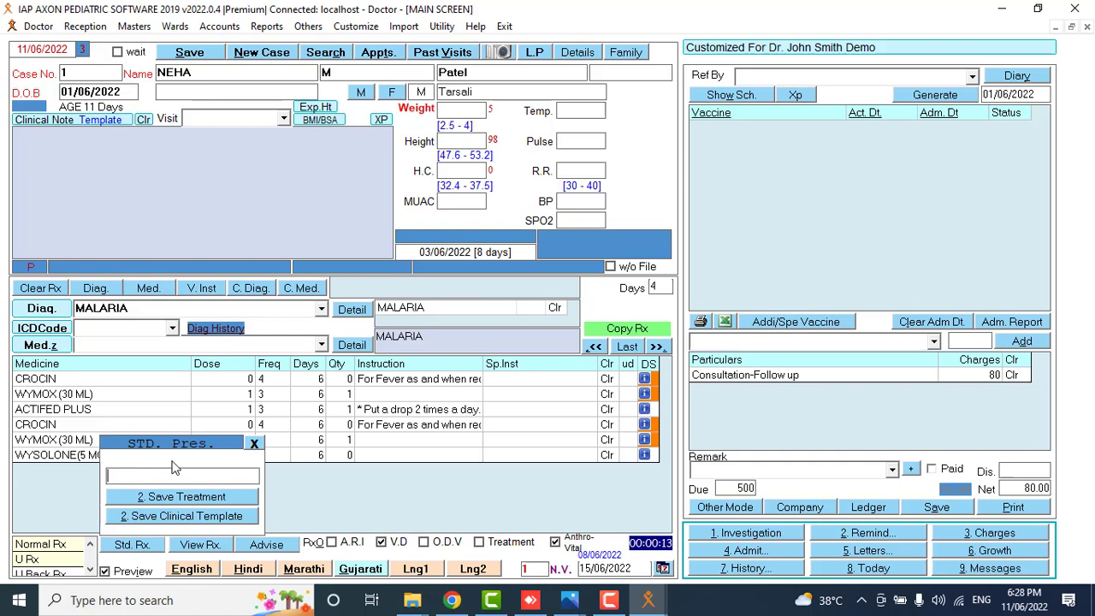
{"action": "left_click", "coordinate": [254, 443]}
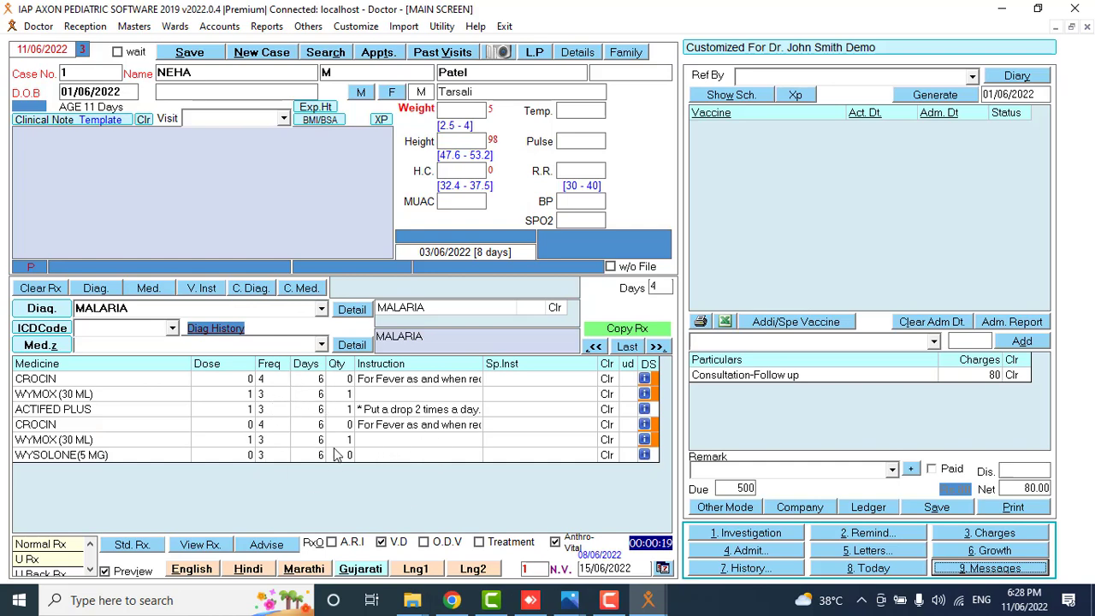
{"action": "left_click", "coordinate": [130, 539]}
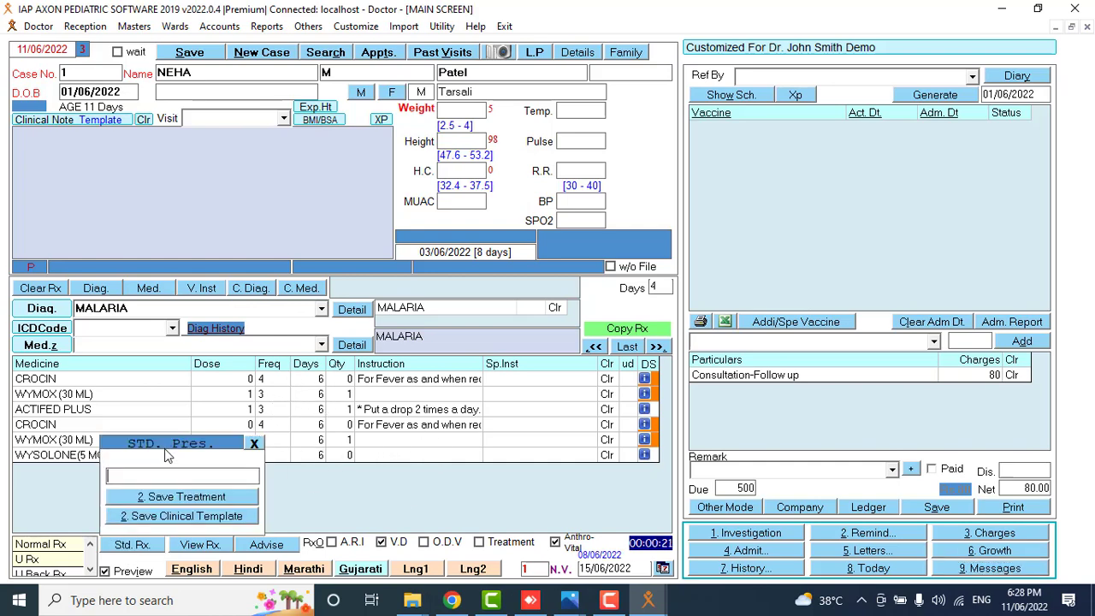
{"action": "left_click", "coordinate": [254, 443]}
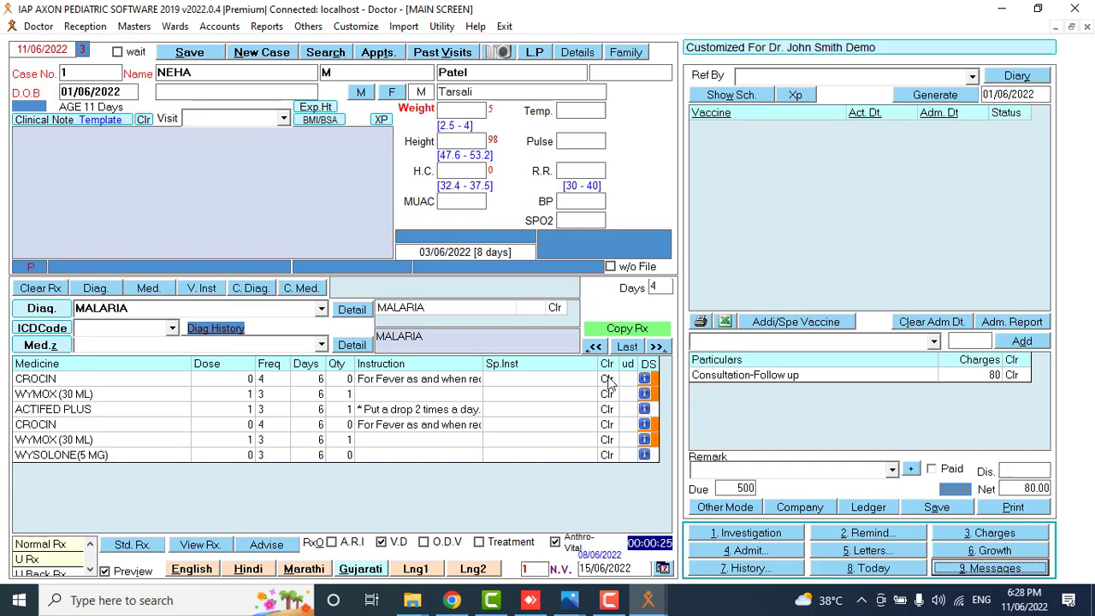
Remove every medicine from the prescription, including CROCIN, WYMOX (30 ML) and WYSOLONE.
{"action": "left_click", "coordinate": [606, 379]}
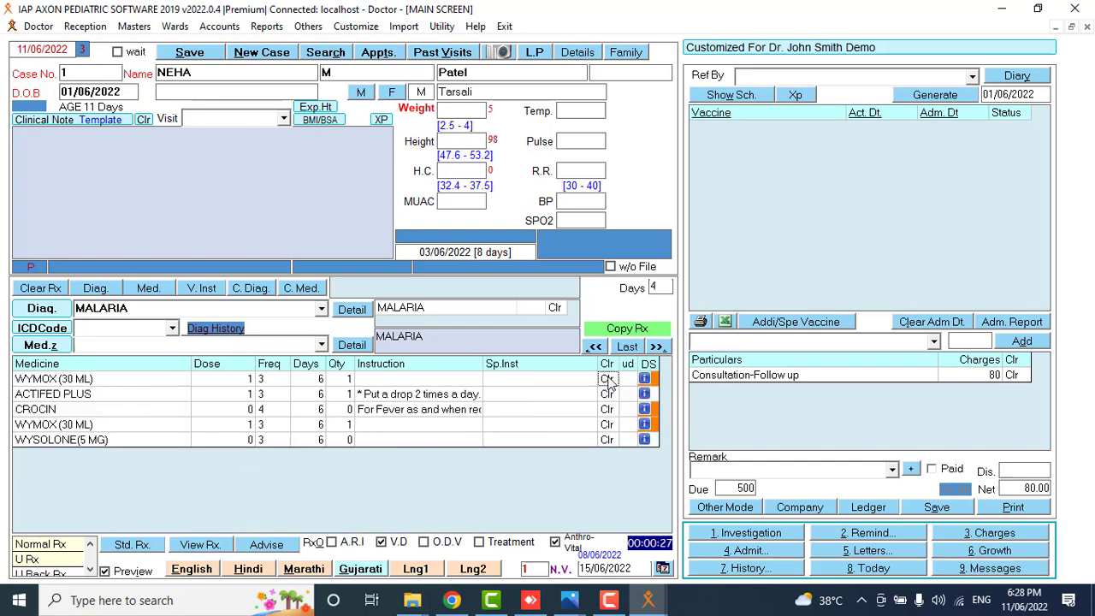
{"action": "left_click", "coordinate": [606, 379]}
{"action": "left_click", "coordinate": [607, 379]}
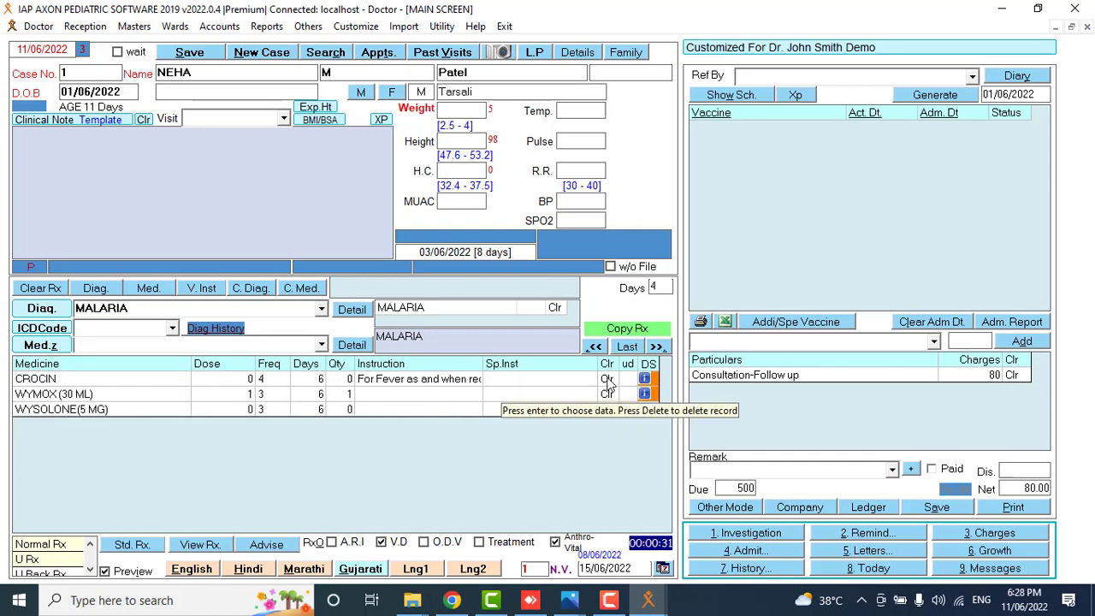
{"action": "left_click", "coordinate": [606, 379]}
{"action": "left_click", "coordinate": [607, 379]}
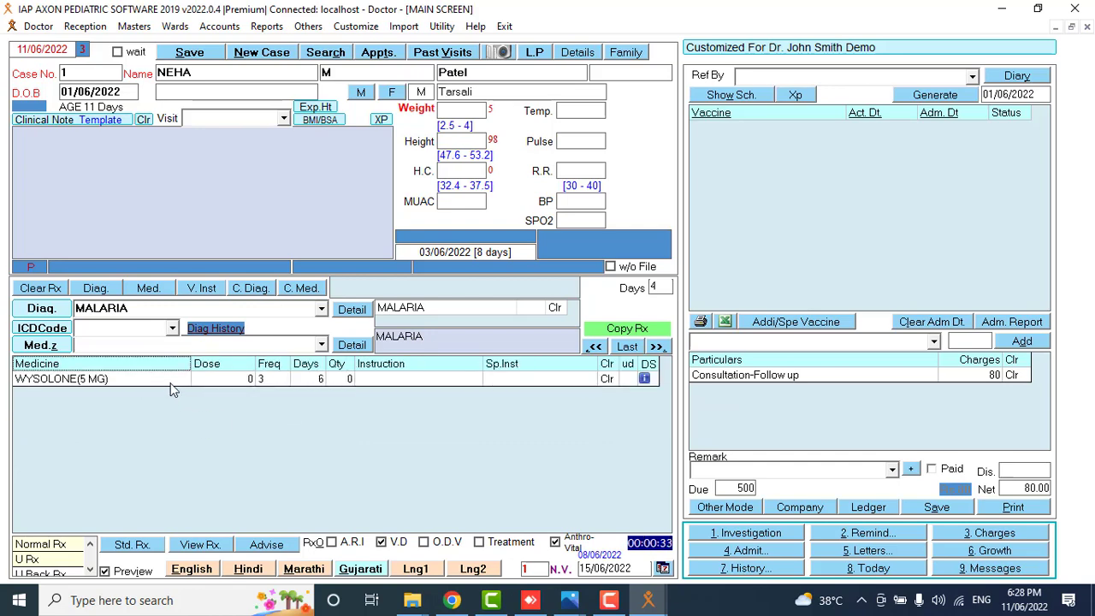
{"action": "key", "text": "Delete"}
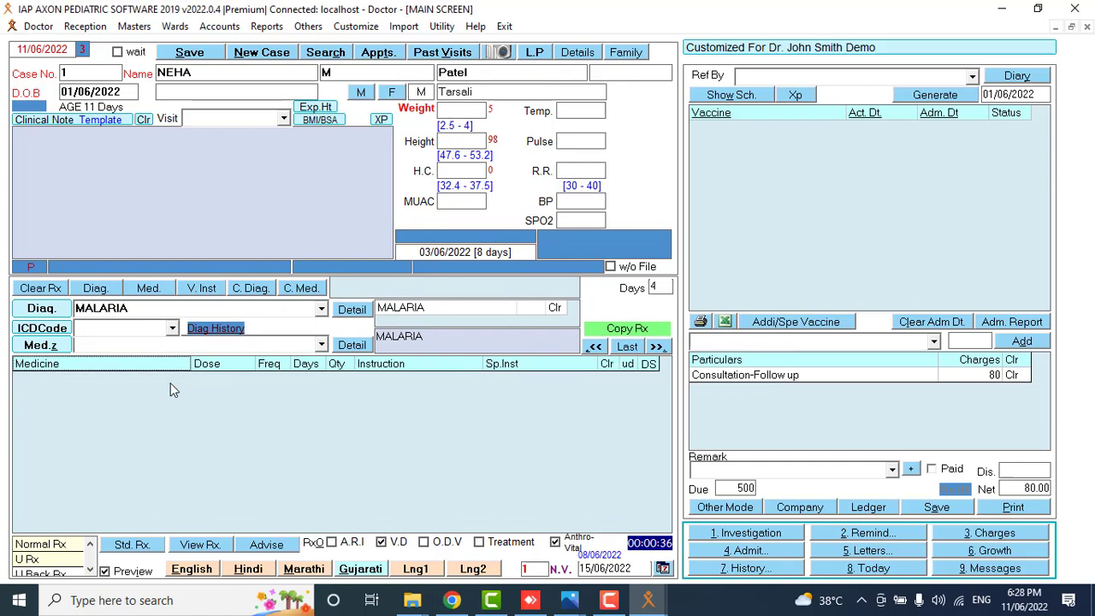
Clear the MALARIA diagnosis entry and reopen the diagnosis list.
{"action": "left_click", "coordinate": [548, 308]}
{"action": "left_click", "coordinate": [321, 310]}
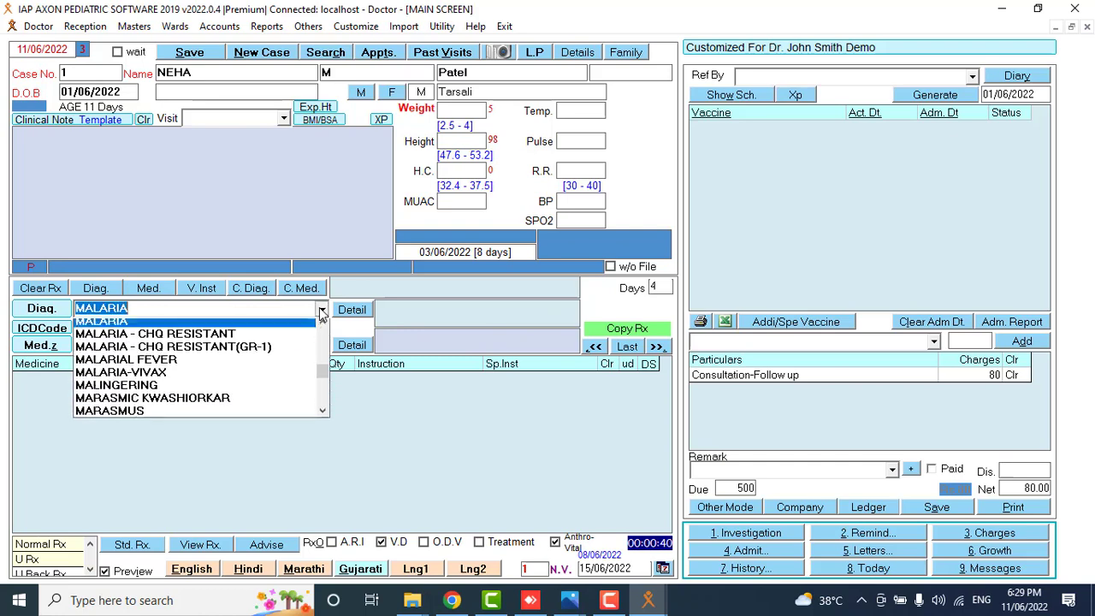
{"action": "left_click_drag", "start_coordinate": [323, 373], "coordinate": [326, 341]}
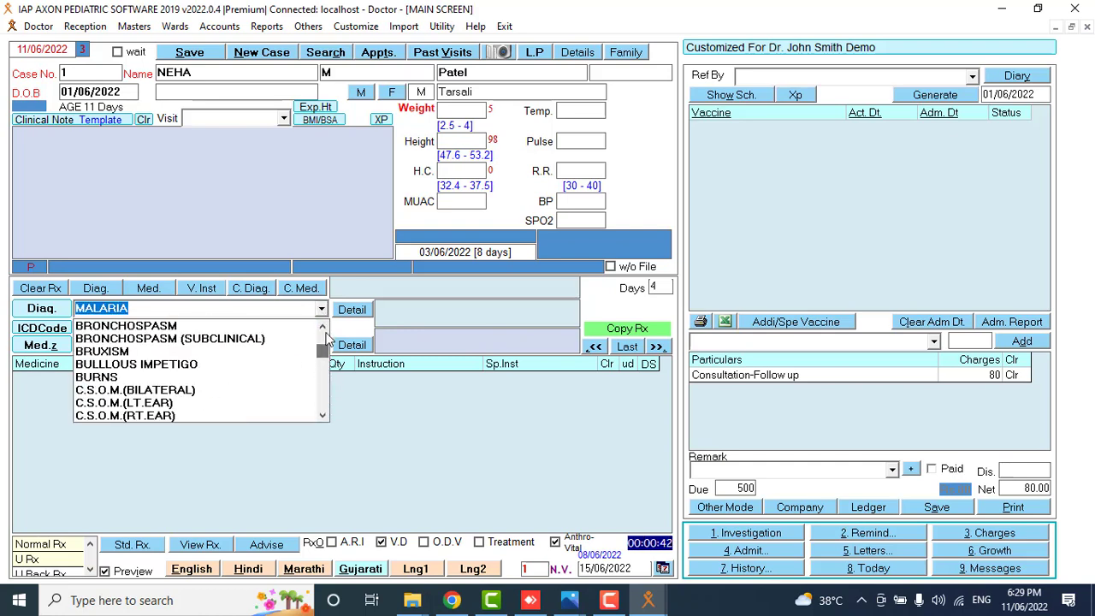
Set diagnosis BRUXISM without an ICD code and prescribe ACTIFED PLUS, ACUDROX (250MG/5ML) and ALDACTONE (25 MG).
{"action": "left_click", "coordinate": [204, 349]}
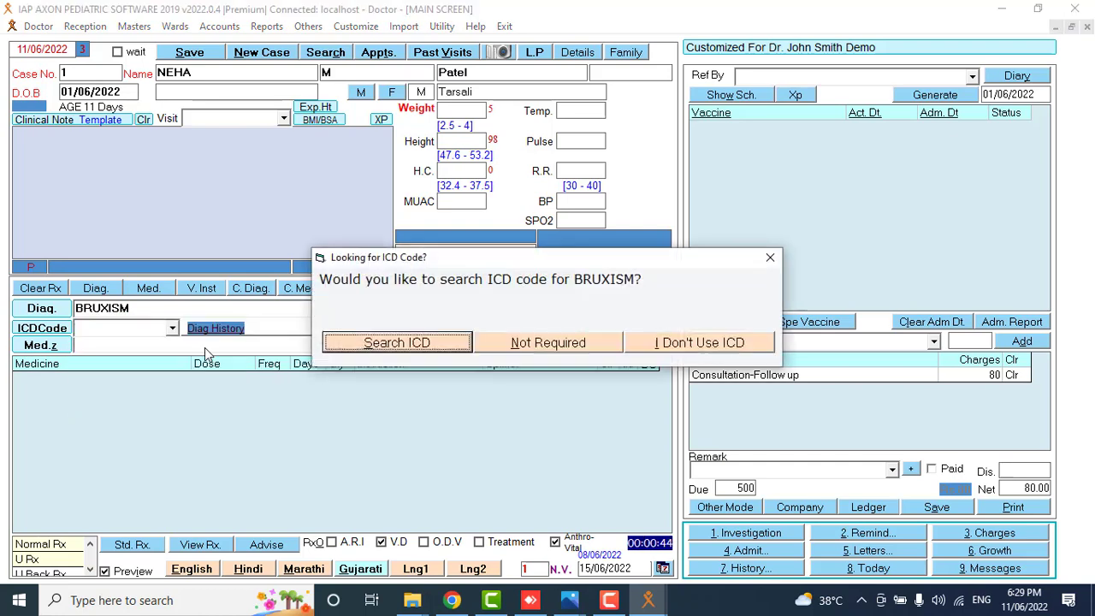
{"action": "left_click", "coordinate": [576, 344]}
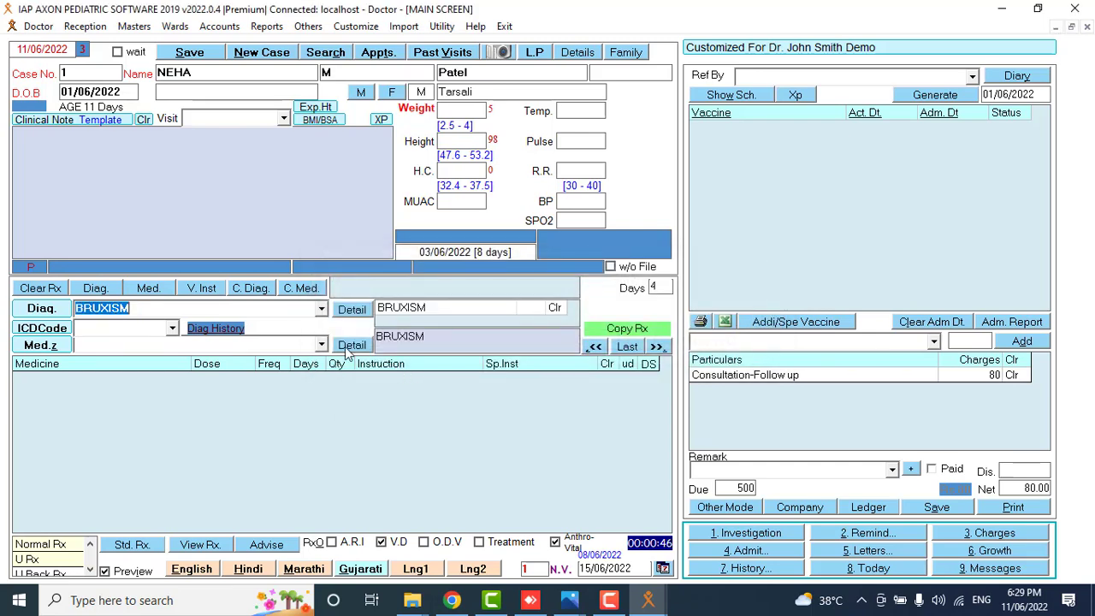
{"action": "left_click", "coordinate": [321, 344]}
{"action": "left_click", "coordinate": [293, 421]}
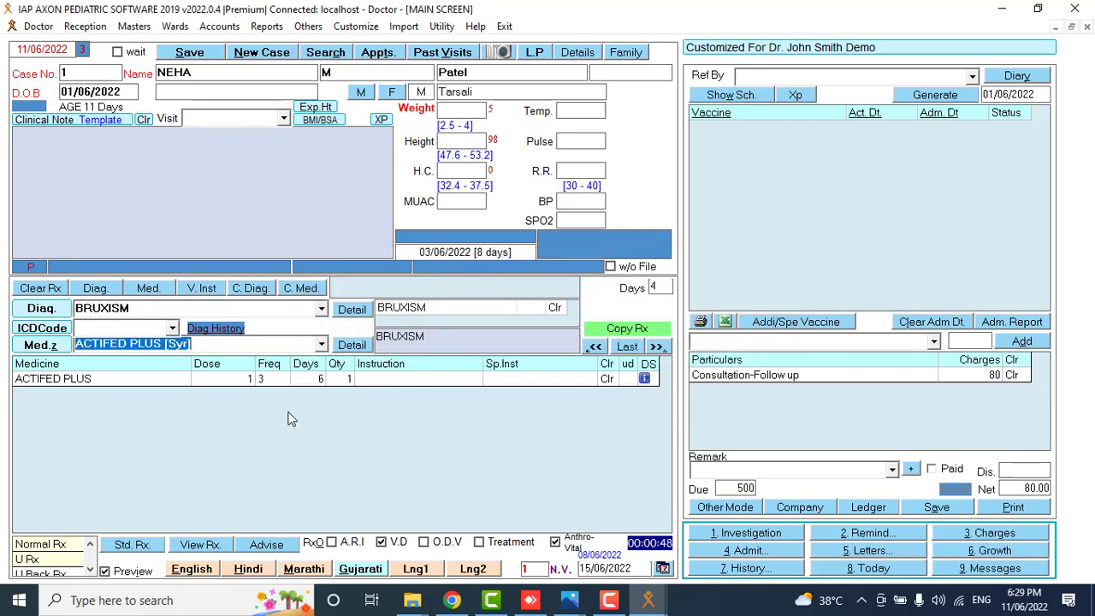
{"action": "left_click", "coordinate": [323, 343]}
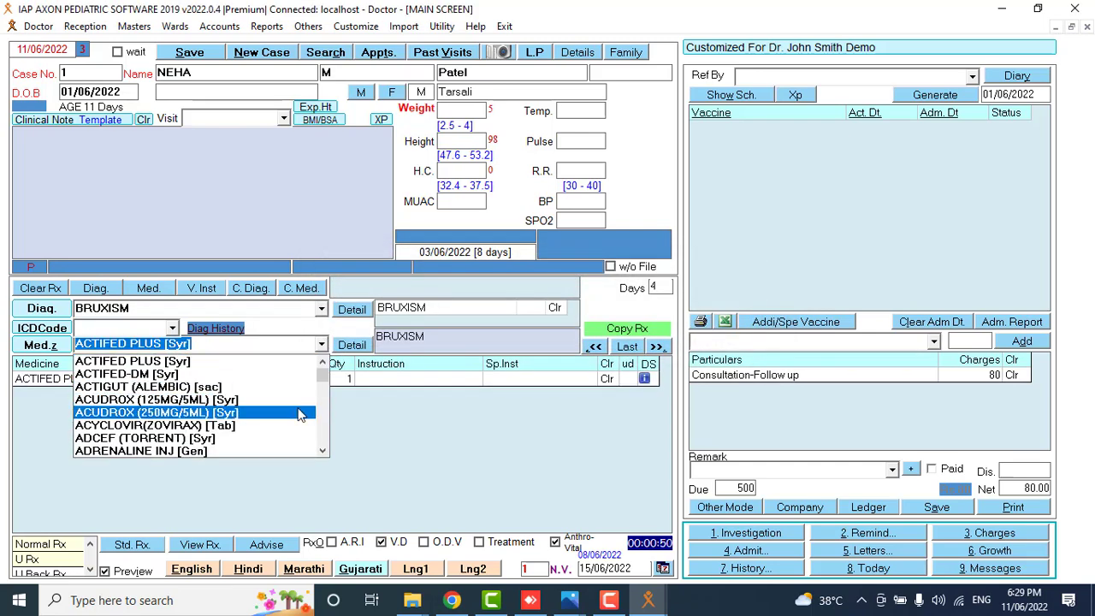
{"action": "left_click", "coordinate": [303, 416]}
{"action": "left_click", "coordinate": [322, 344]}
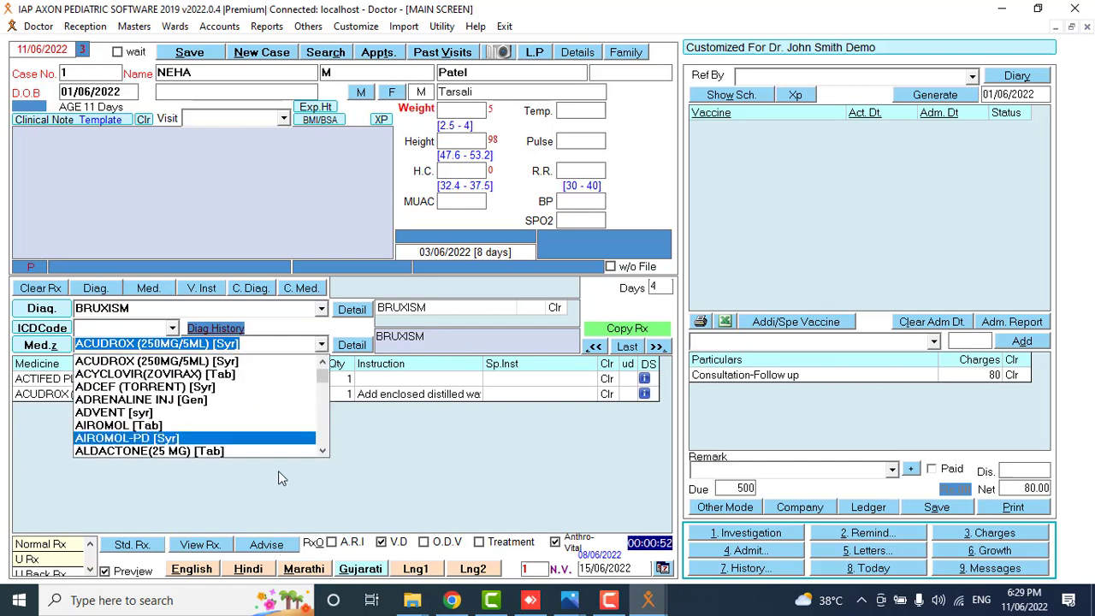
{"action": "left_click", "coordinate": [291, 452]}
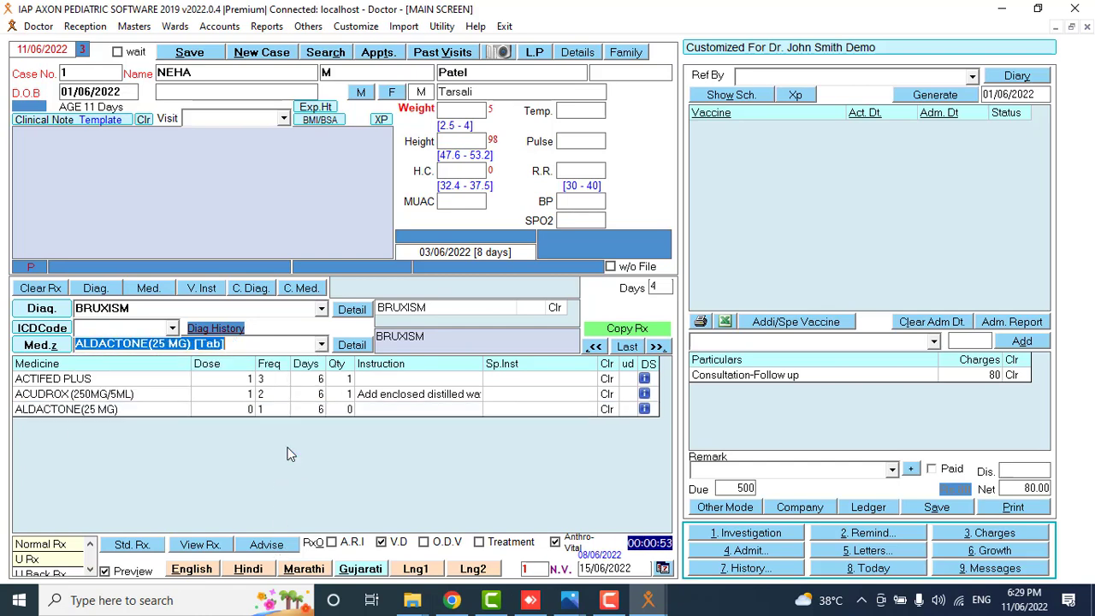
Save these medicines as a standard treatment named BRUXISM, copied from the diagnosis.
{"action": "left_click", "coordinate": [197, 309]}
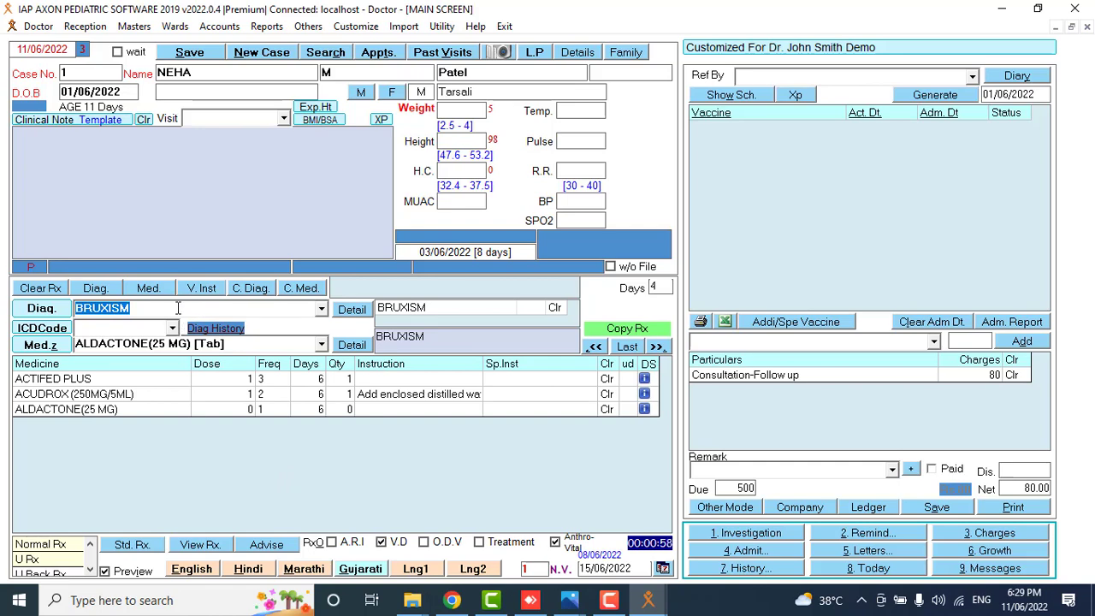
{"action": "right_click", "coordinate": [127, 310]}
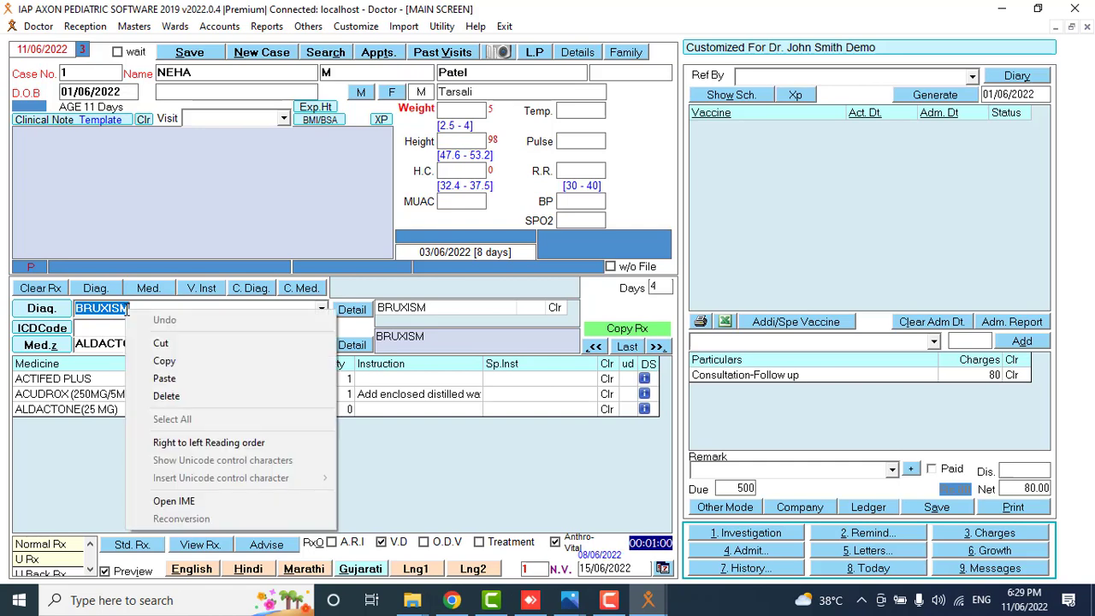
{"action": "left_click", "coordinate": [178, 361]}
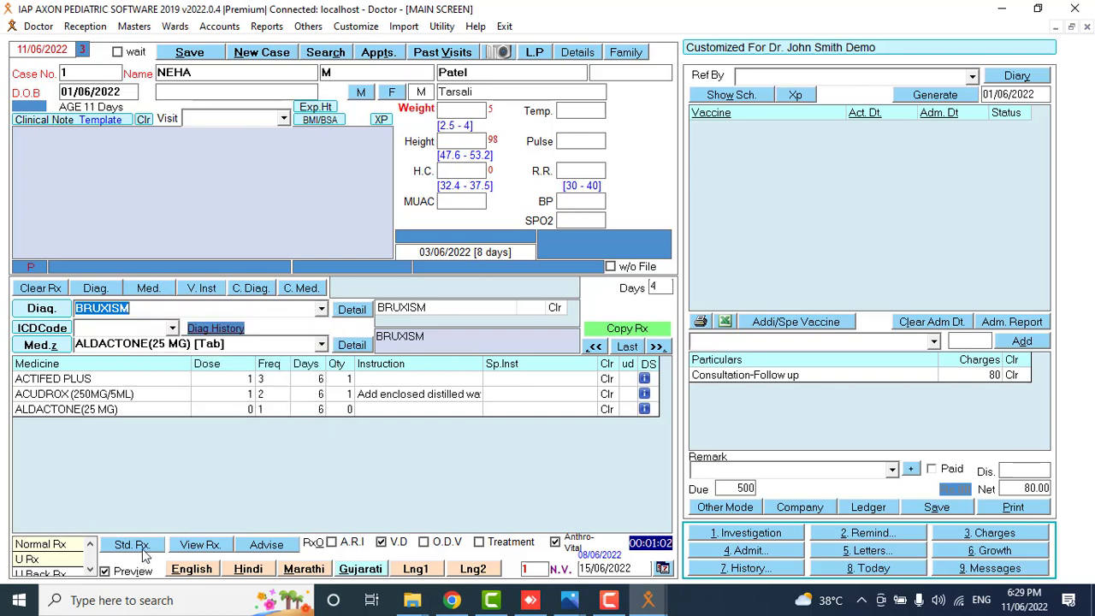
{"action": "left_click", "coordinate": [135, 544]}
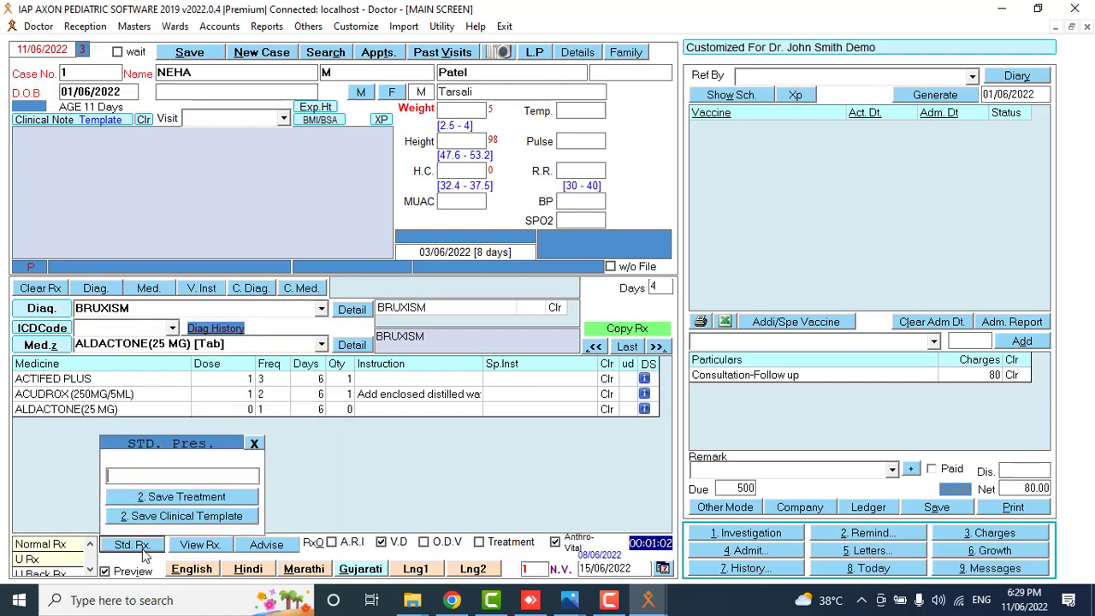
{"action": "right_click", "coordinate": [164, 475]}
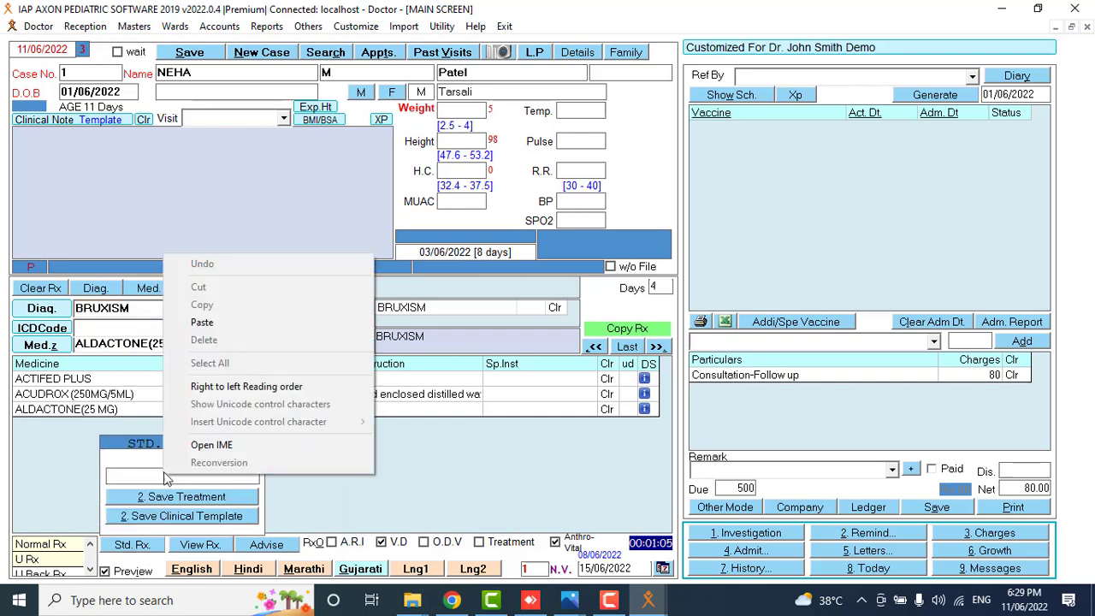
{"action": "left_click", "coordinate": [214, 321]}
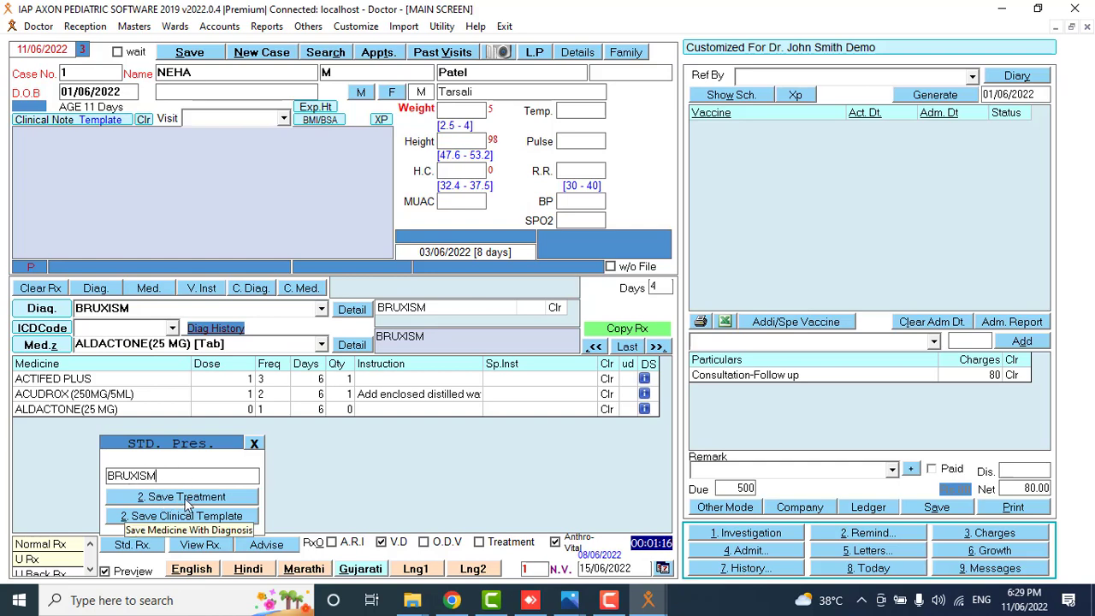
{"action": "left_click", "coordinate": [182, 505]}
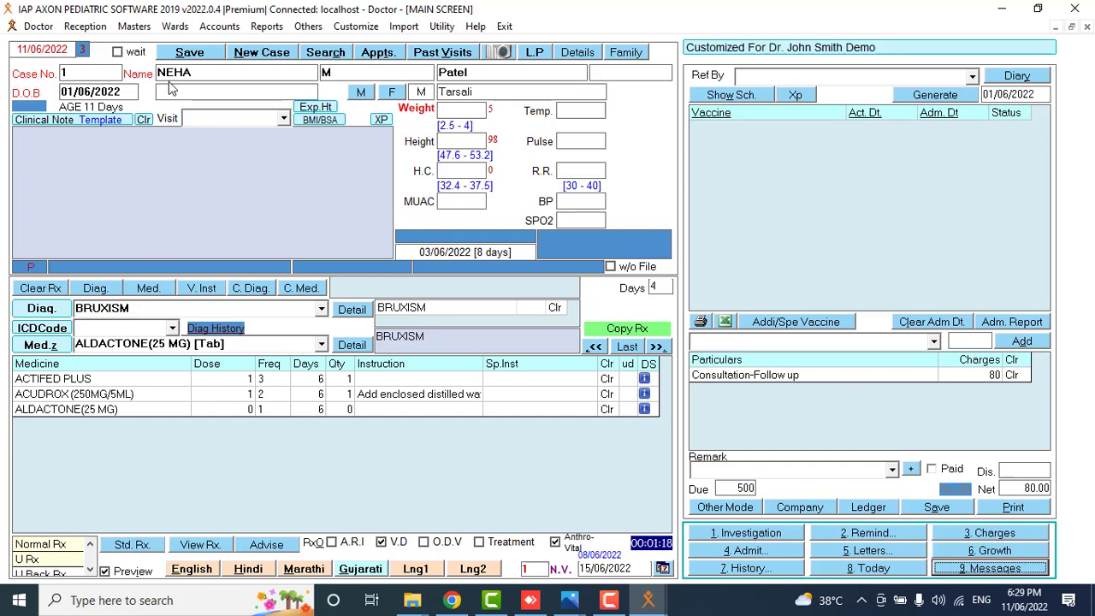
Load case 2 without renewing it and start a new visit for today.
{"action": "left_click", "coordinate": [120, 75]}
{"action": "key", "text": "Return"}
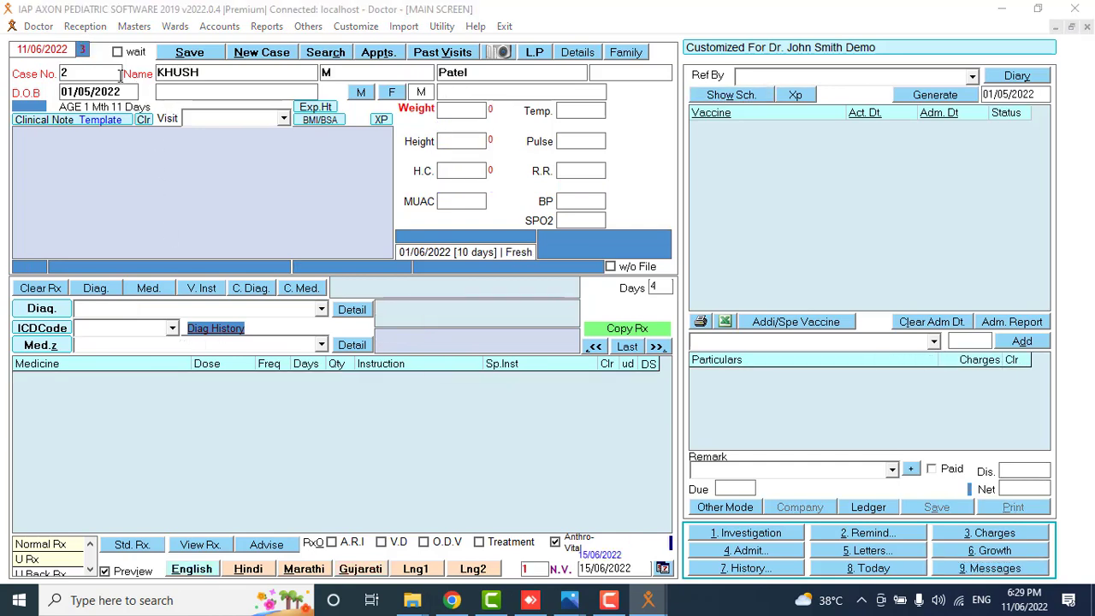
{"action": "left_click", "coordinate": [631, 353]}
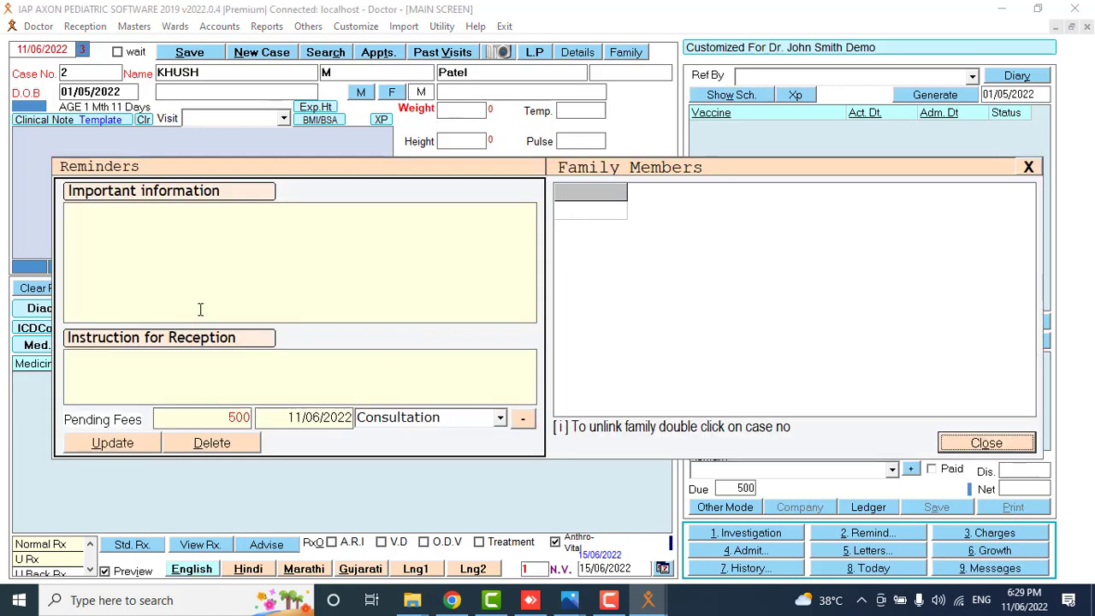
{"action": "left_click", "coordinate": [980, 442]}
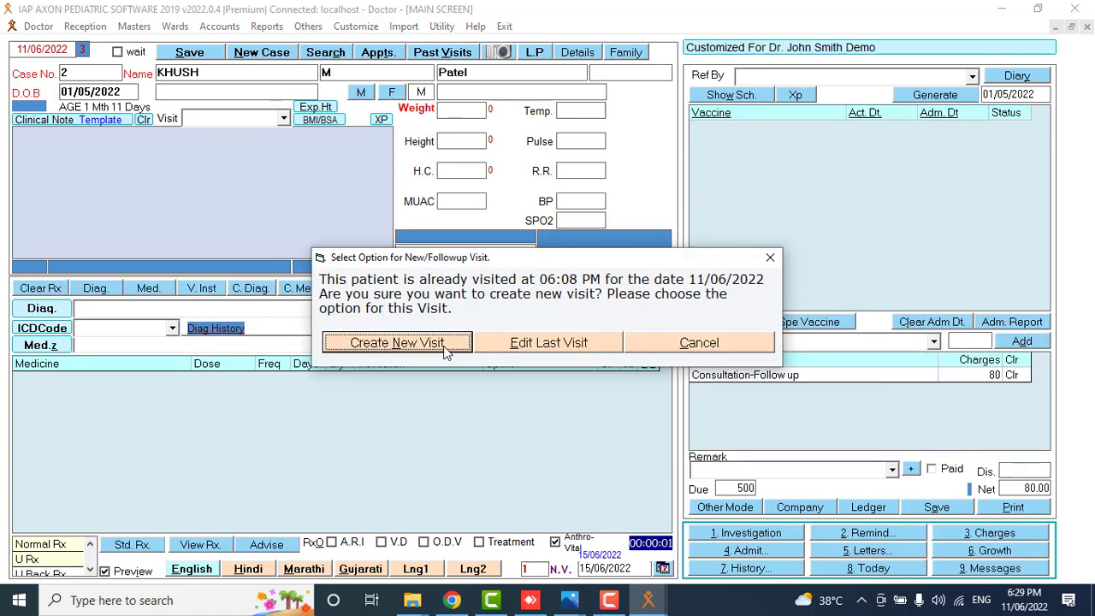
{"action": "left_click", "coordinate": [445, 347]}
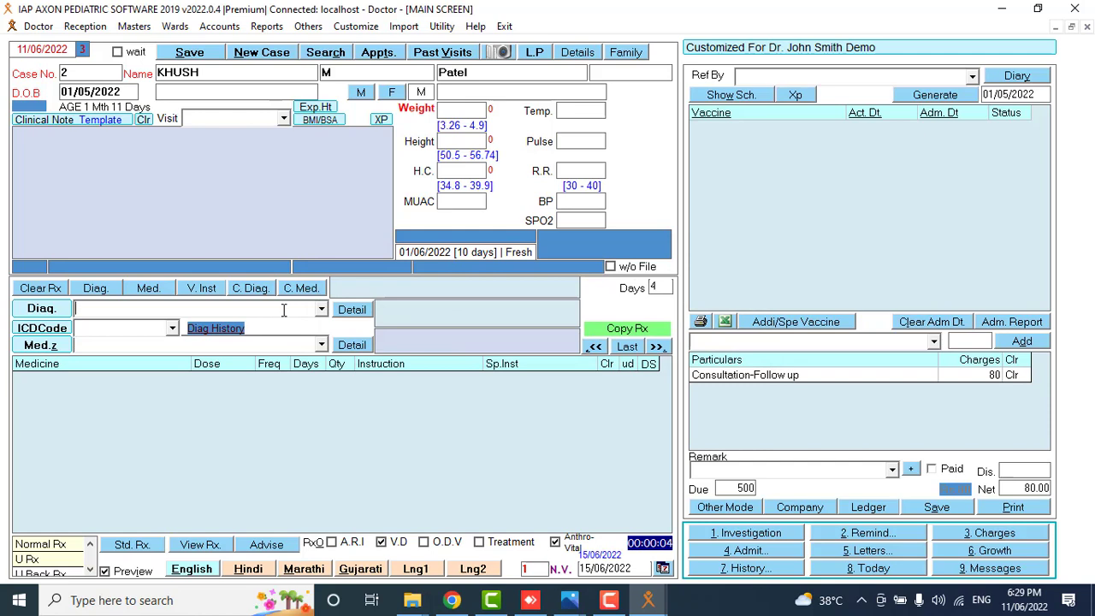
Pick BRUXISM as the visit's diagnosis by typing 'bru'.
{"action": "type", "text": "bruXISM"}
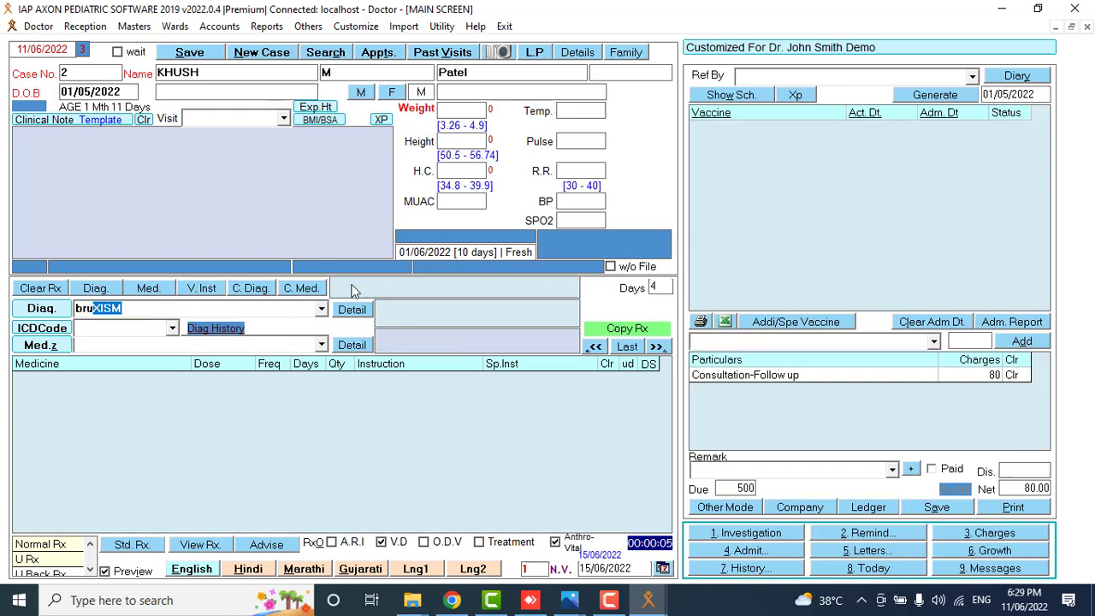
{"action": "left_click", "coordinate": [321, 309]}
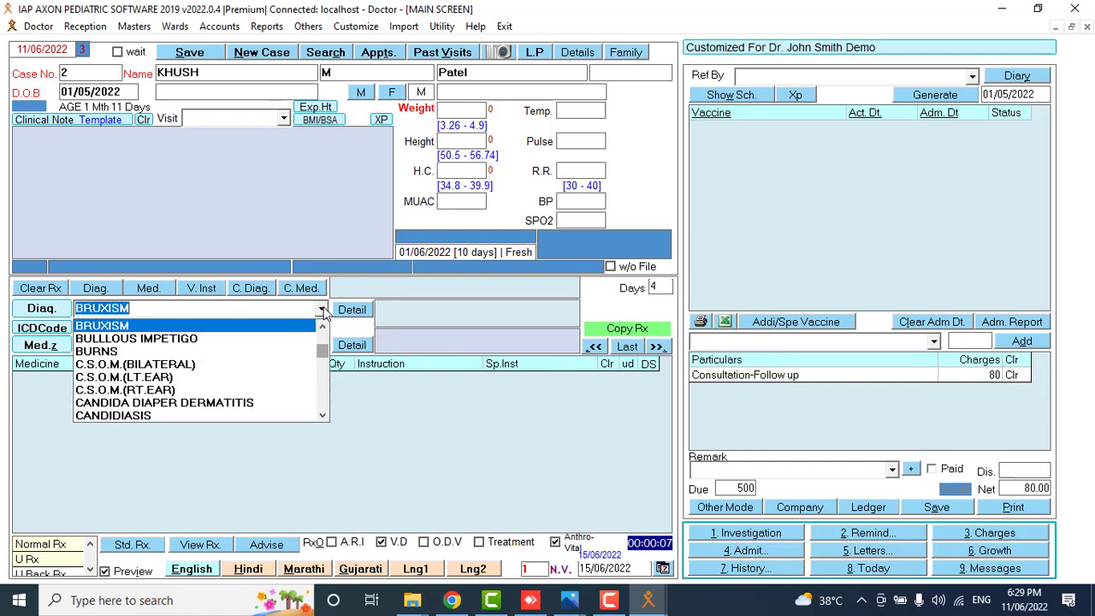
{"action": "left_click", "coordinate": [191, 327]}
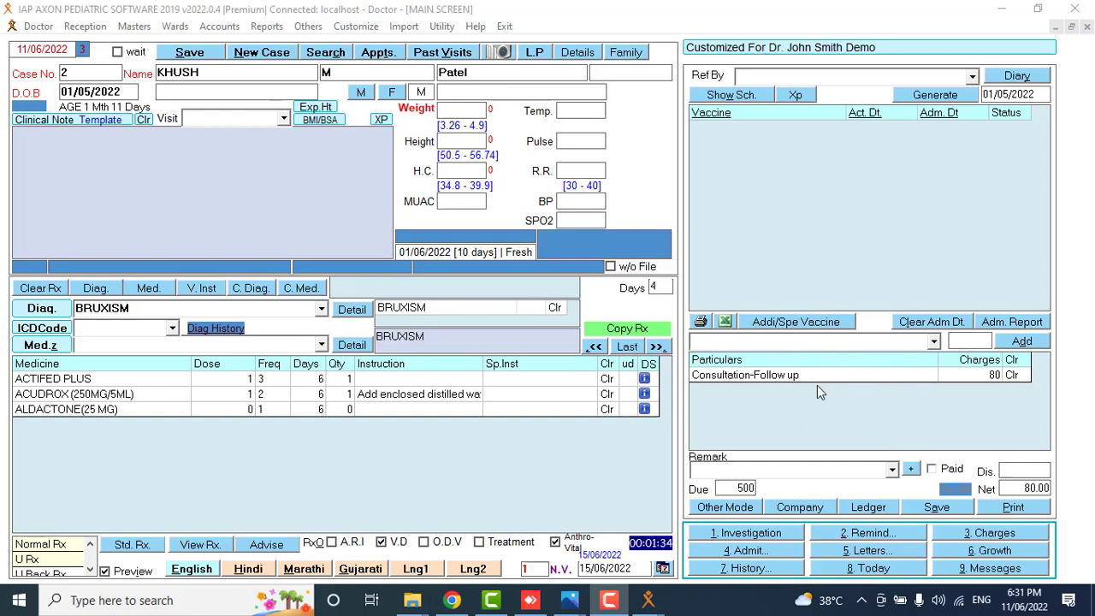
Add a 150 Consultation charge to the bill (Net 230.00) and save it as a new receipt.
{"action": "left_click", "coordinate": [934, 343]}
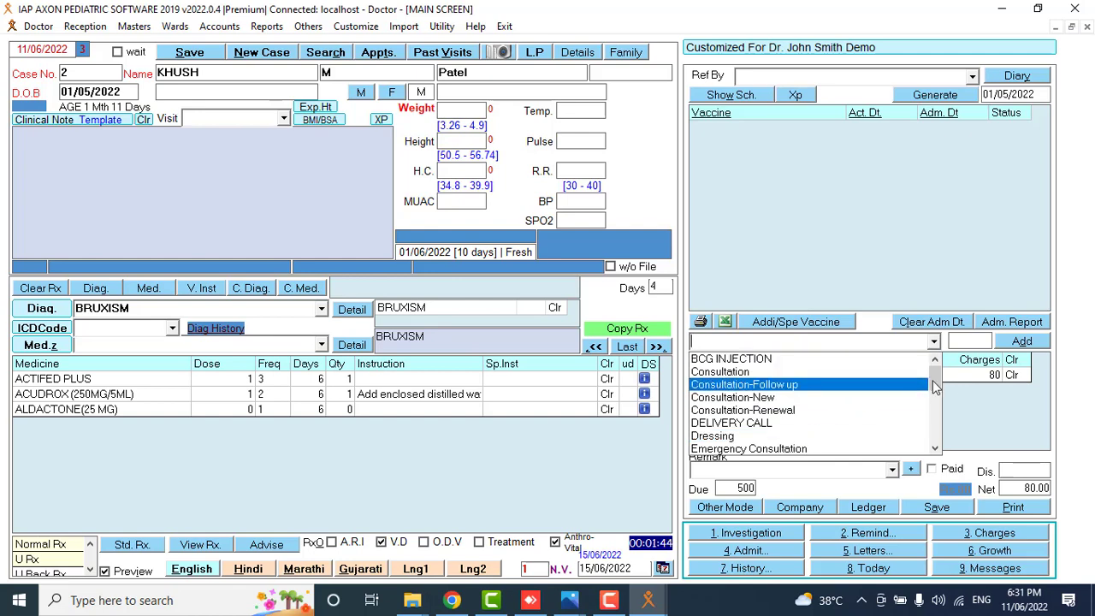
{"action": "left_click", "coordinate": [886, 373]}
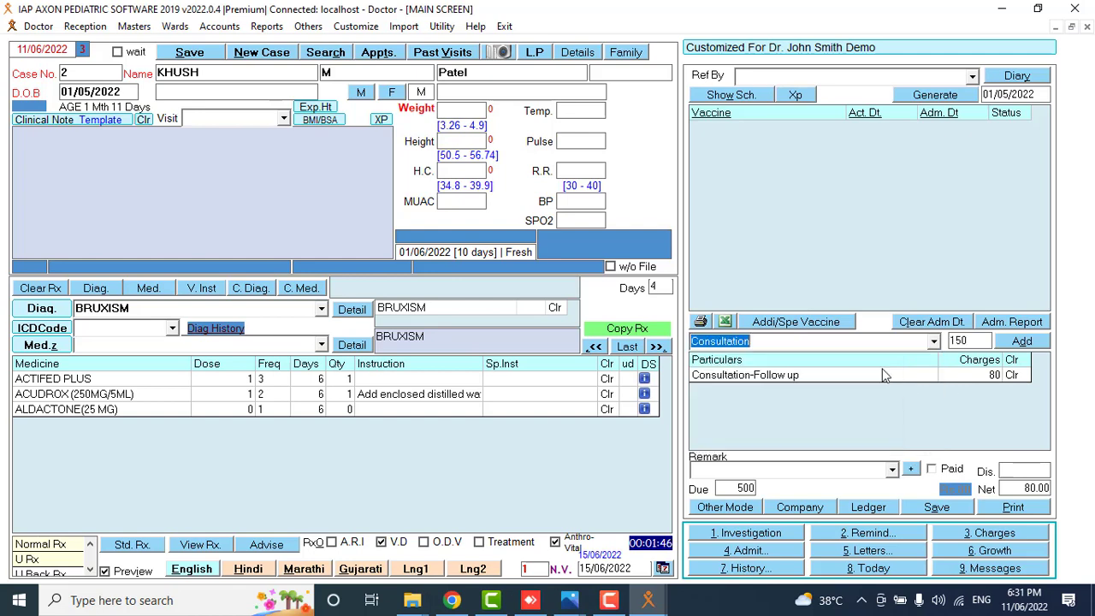
{"action": "left_click", "coordinate": [1039, 343]}
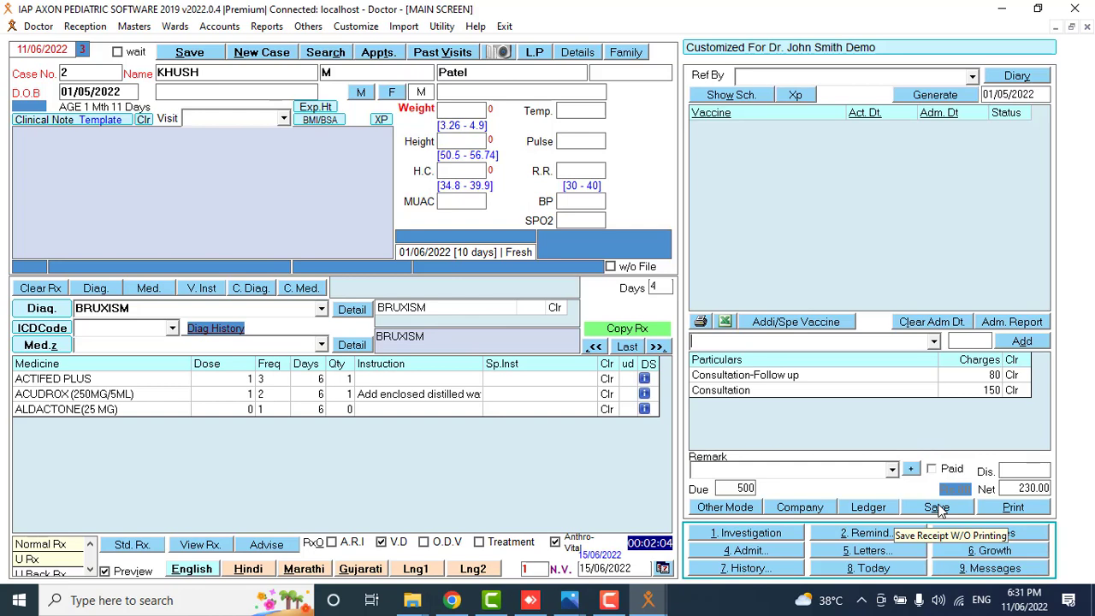
{"action": "left_click", "coordinate": [937, 507]}
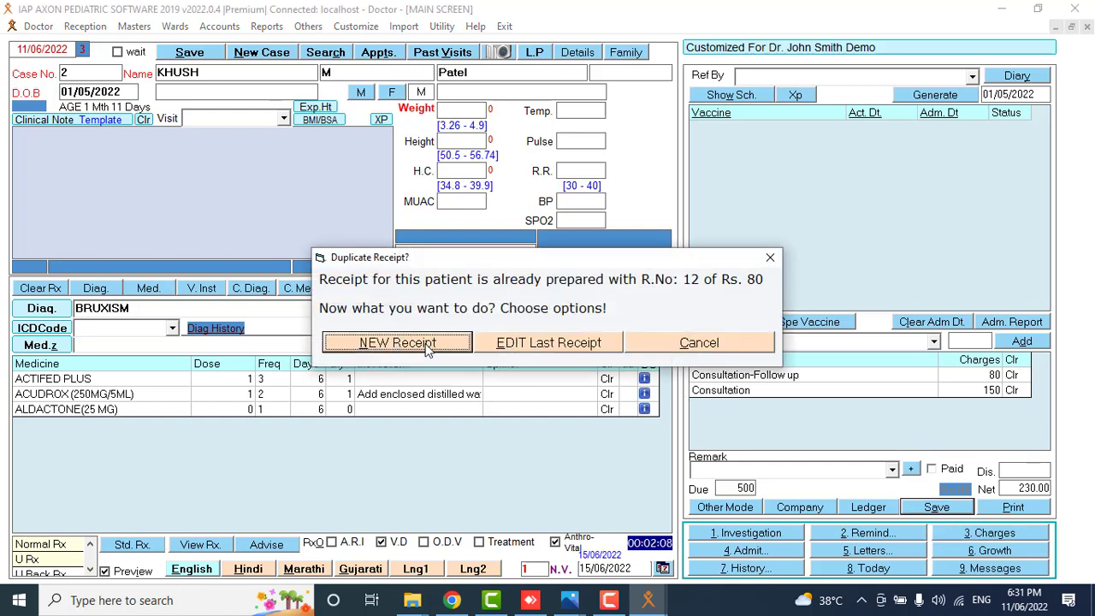
{"action": "left_click", "coordinate": [427, 350]}
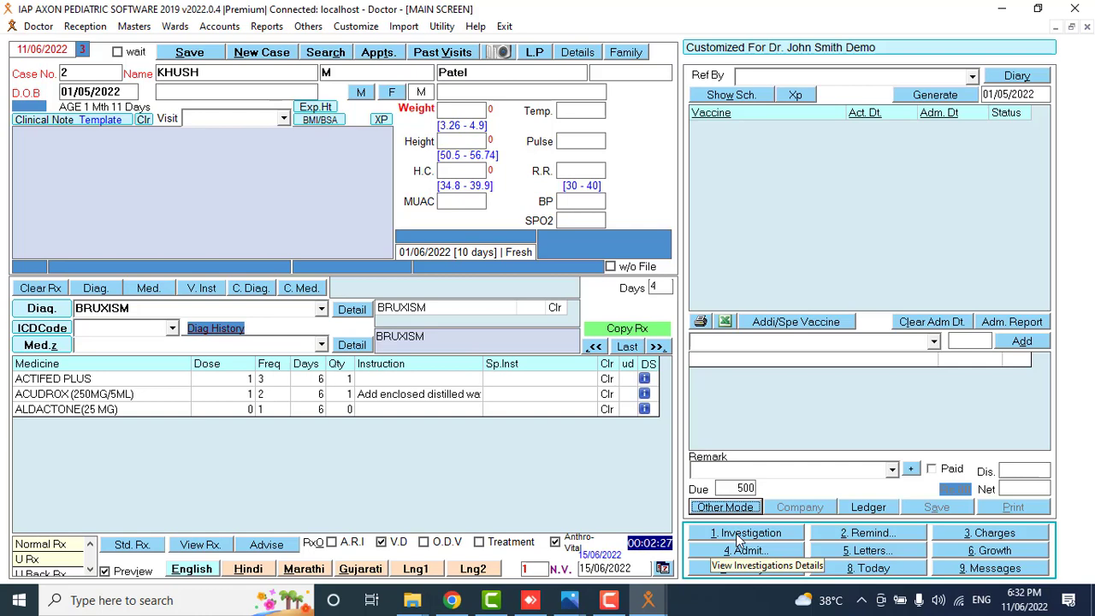
{"action": "left_click", "coordinate": [741, 537]}
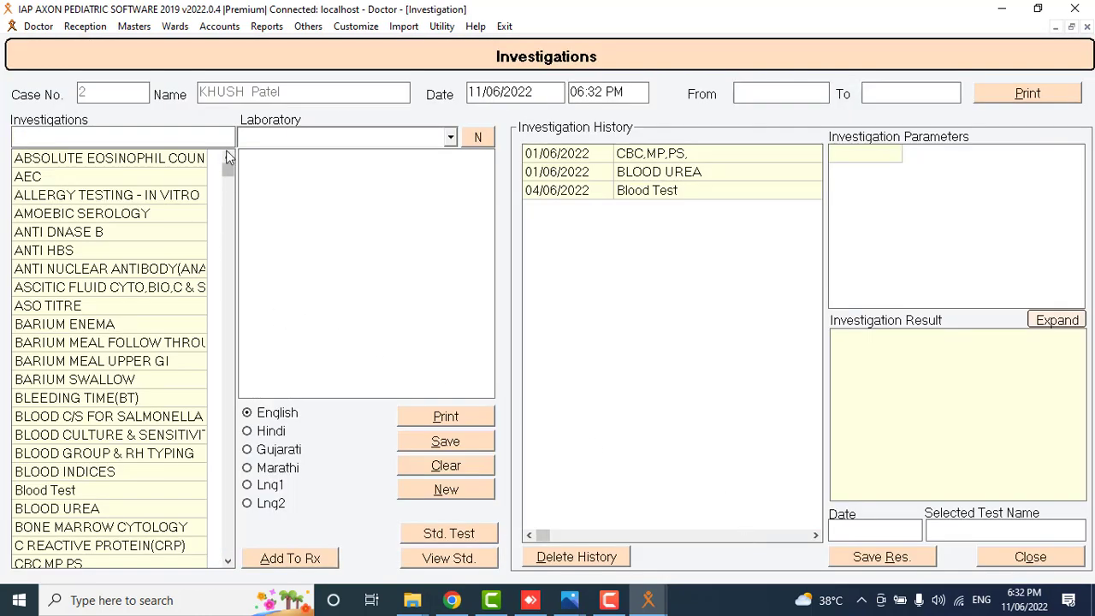
Log AEC and ANTI NUCLEAR ANTIBODY (ANA) as today's investigations and save them.
{"action": "mouse_move", "coordinate": [227, 167]}
{"action": "left_mouse_down"}
{"action": "mouse_move", "coordinate": [229, 214]}
{"action": "mouse_move", "coordinate": [237, 169]}
{"action": "left_mouse_up"}
{"action": "double_click", "coordinate": [150, 178]}
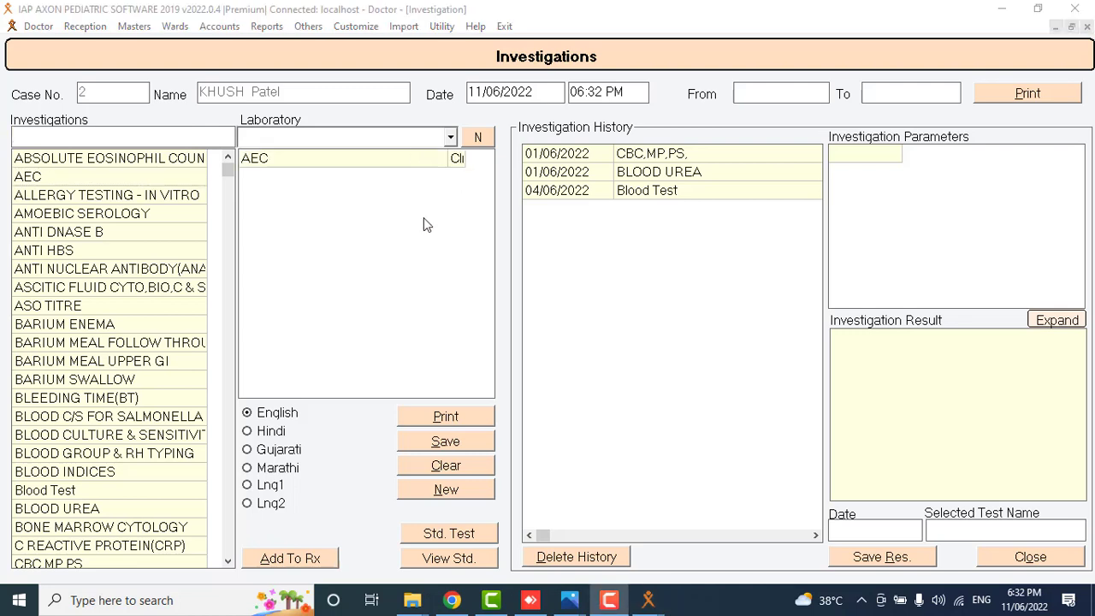
{"action": "double_click", "coordinate": [104, 270]}
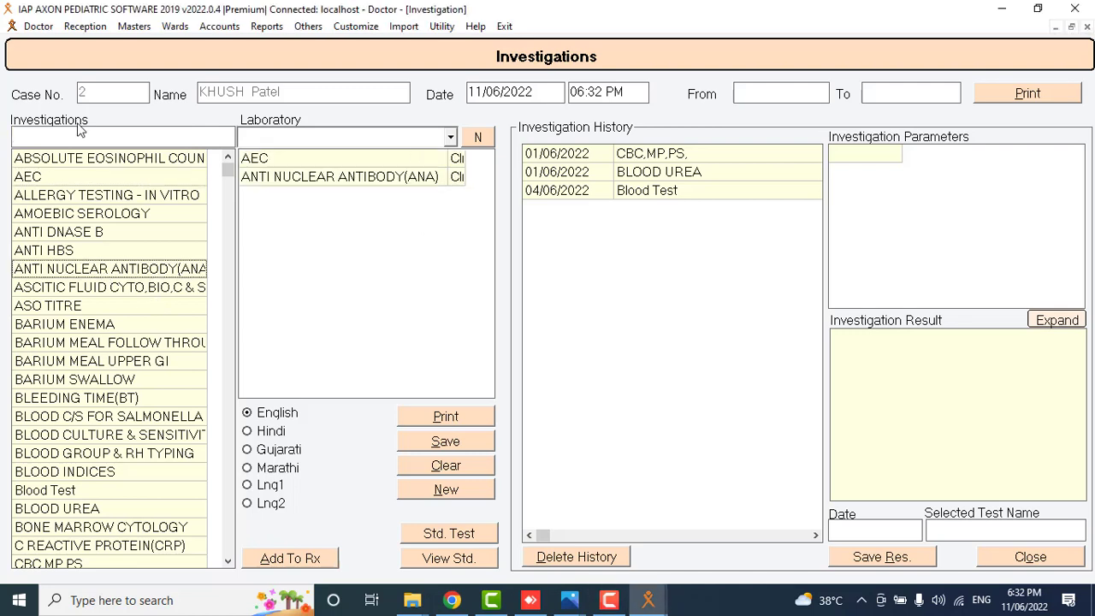
{"action": "left_click", "coordinate": [469, 445]}
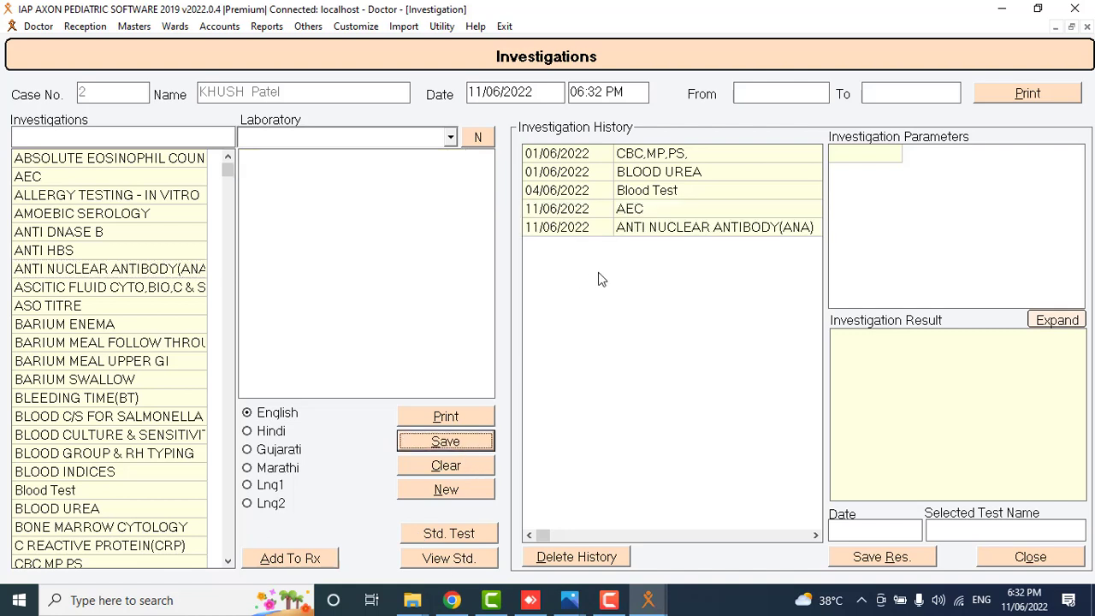
Delete the Blood Test, BLOOD UREA and CBC,MP,PS entries from the investigation history.
{"action": "double_click", "coordinate": [680, 185]}
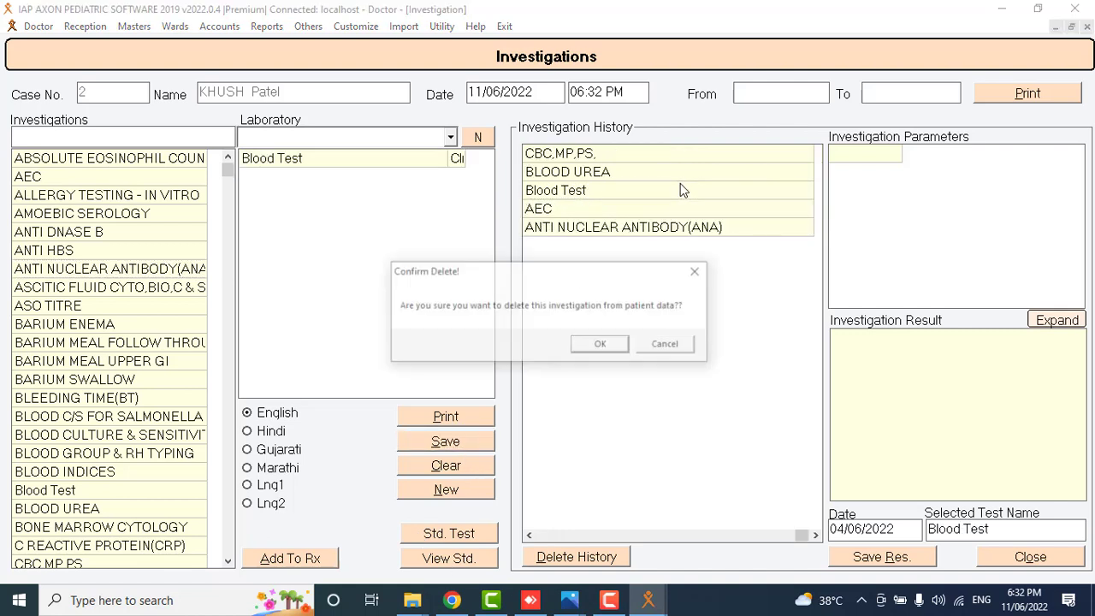
{"action": "left_click", "coordinate": [599, 345]}
{"action": "double_click", "coordinate": [637, 173]}
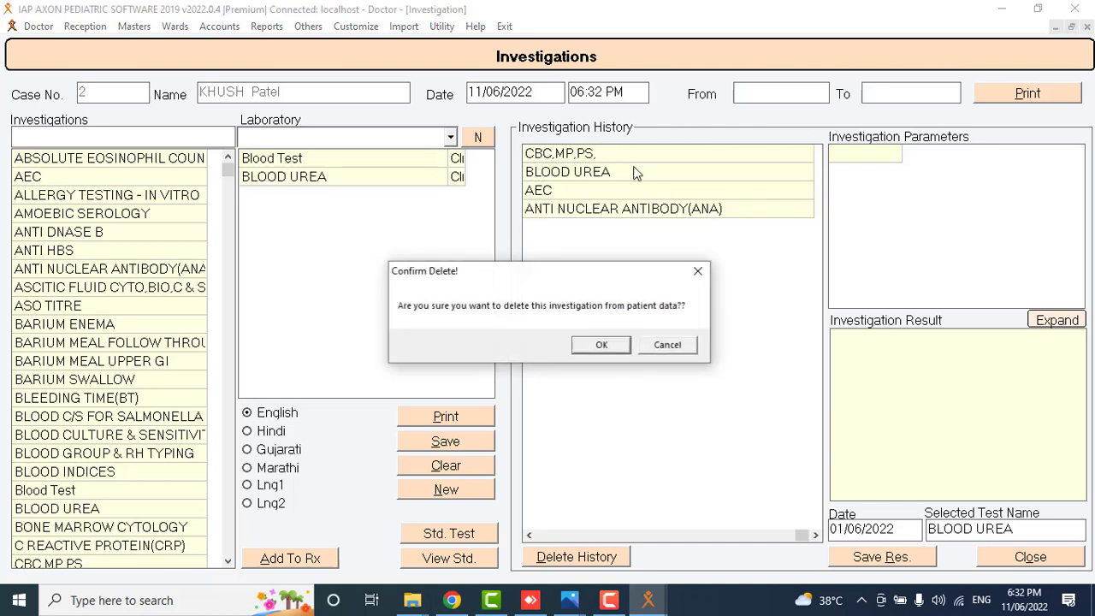
{"action": "left_click", "coordinate": [604, 344]}
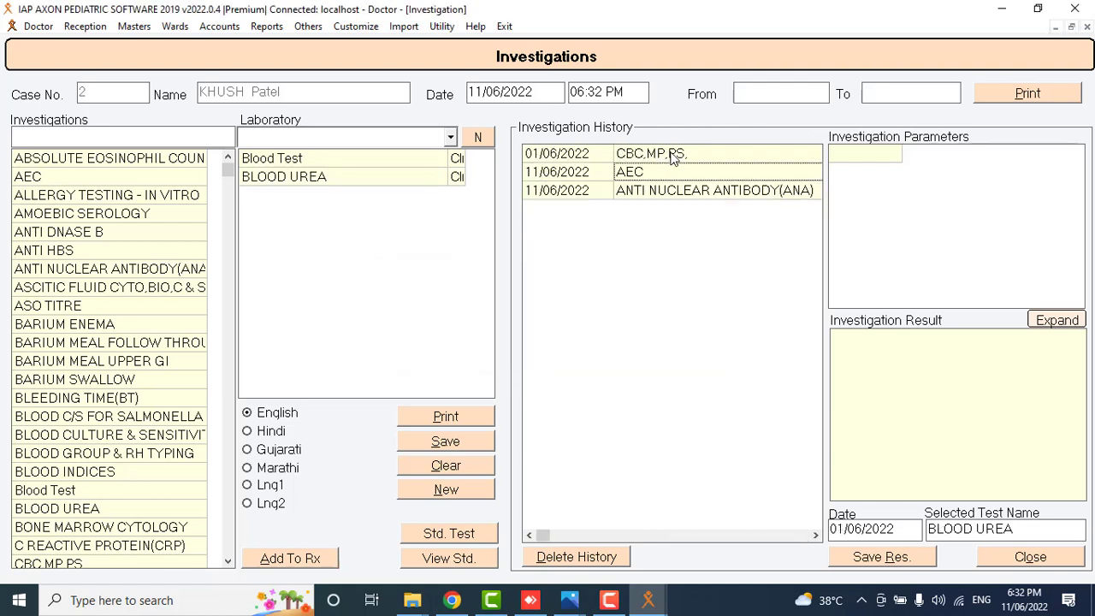
{"action": "double_click", "coordinate": [671, 154]}
{"action": "left_click", "coordinate": [594, 347]}
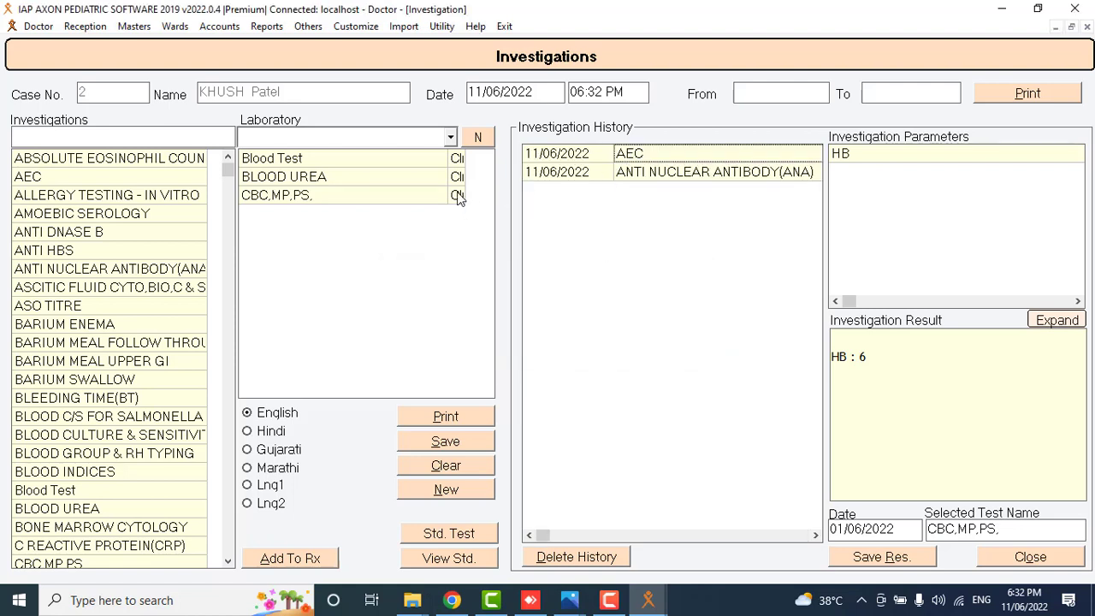
Load the ANA and AEC entries and attach the listed tests to the prescription.
{"action": "double_click", "coordinate": [647, 172]}
{"action": "double_click", "coordinate": [637, 154]}
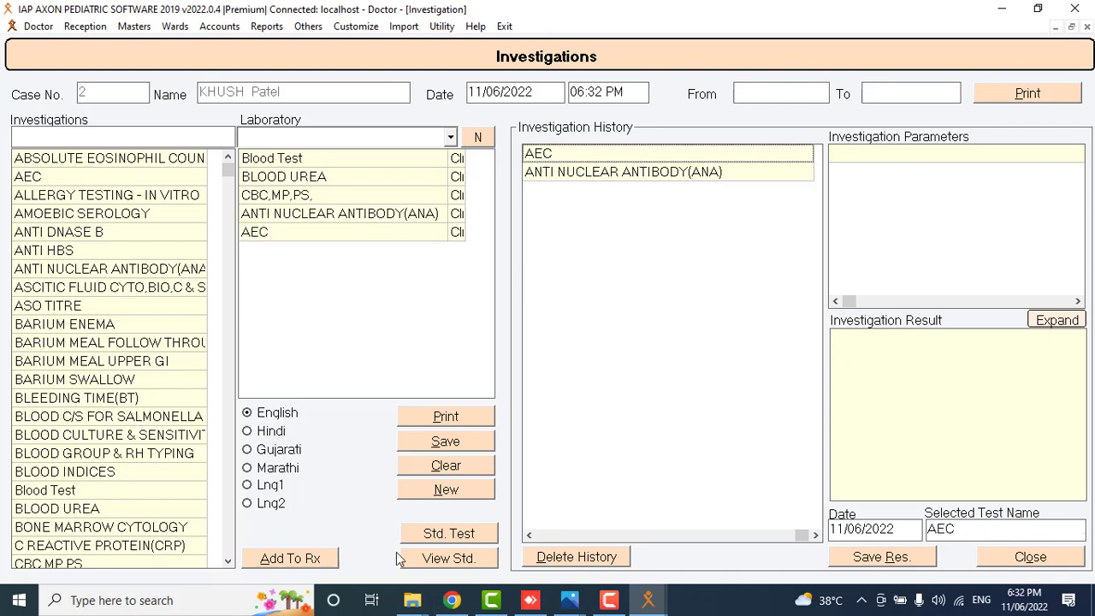
{"action": "left_click", "coordinate": [318, 558]}
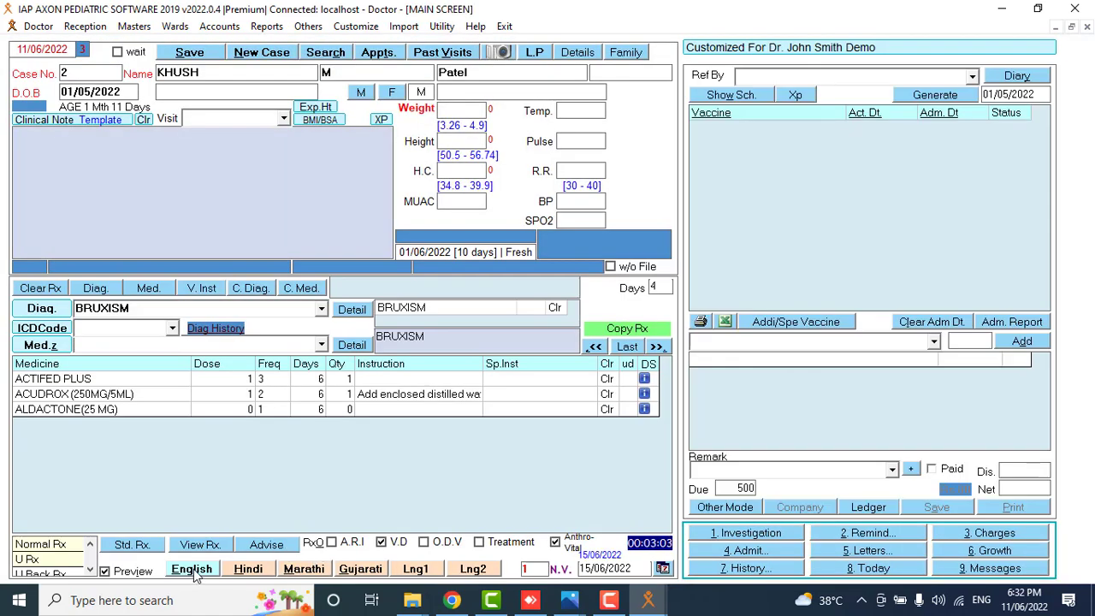
{"action": "left_click", "coordinate": [191, 569]}
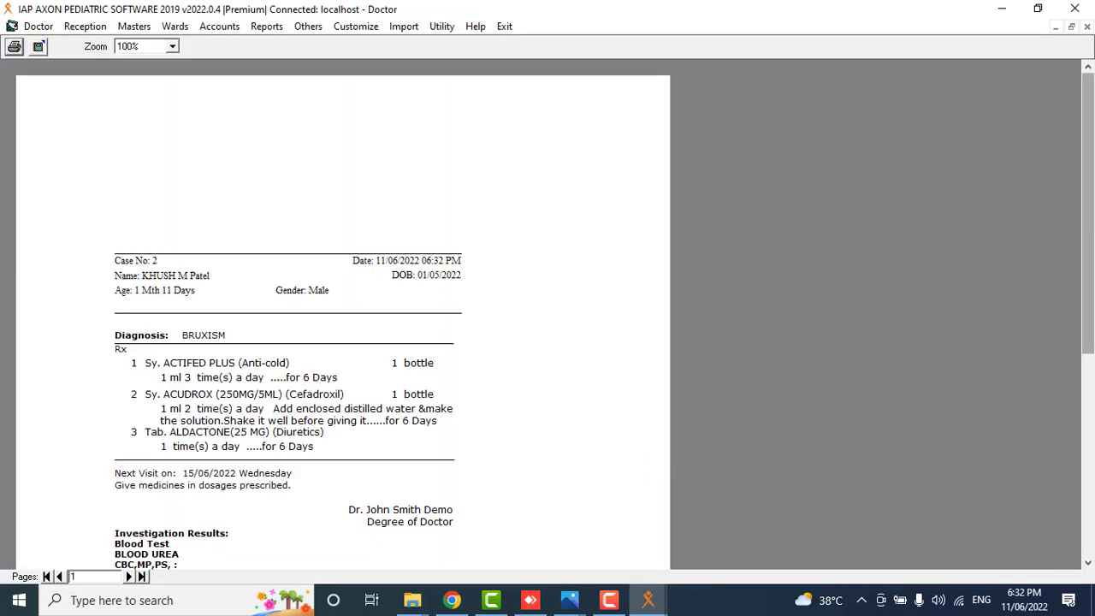
{"action": "scroll", "coordinate": [600, 335], "scroll_direction": "down", "scroll_amount": 3}
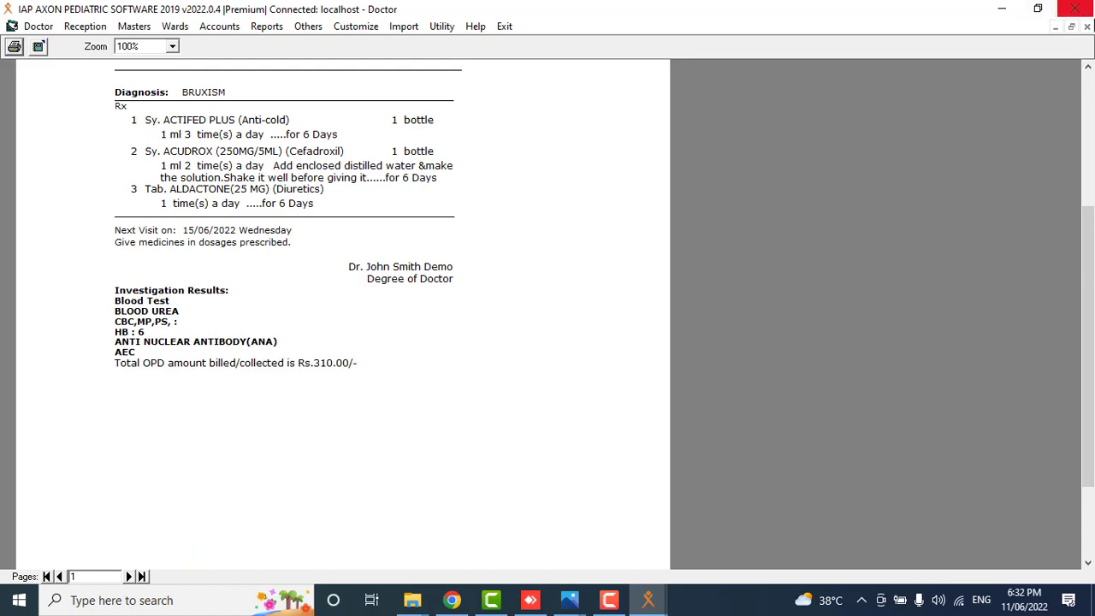
{"action": "left_click", "coordinate": [1087, 27]}
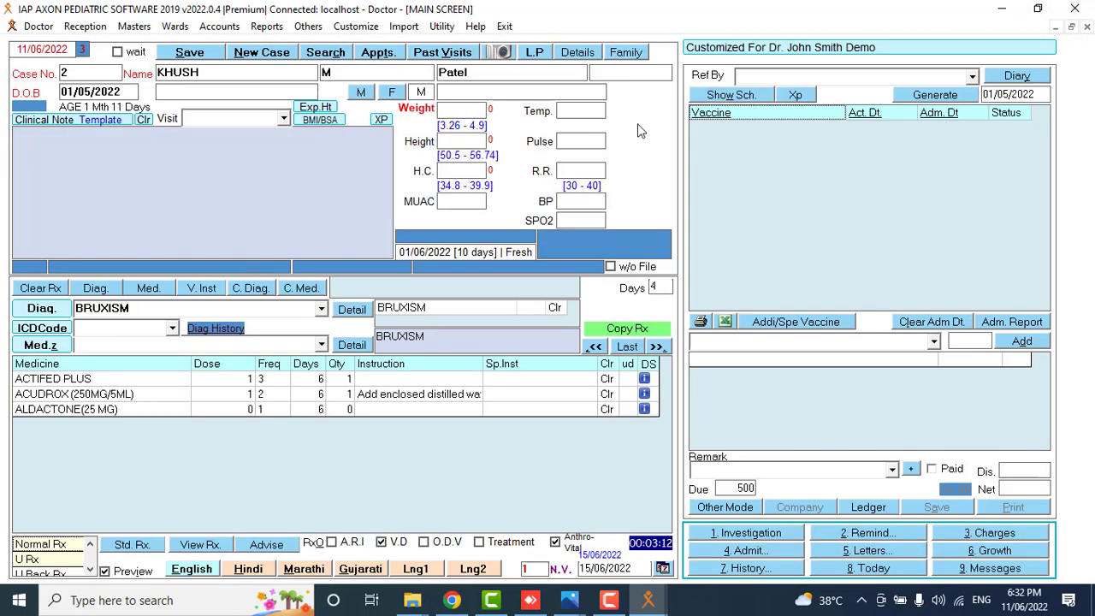
Set the patient's reminder to 'Bed Rest' with pending fees of 200.
{"action": "left_click", "coordinate": [870, 536]}
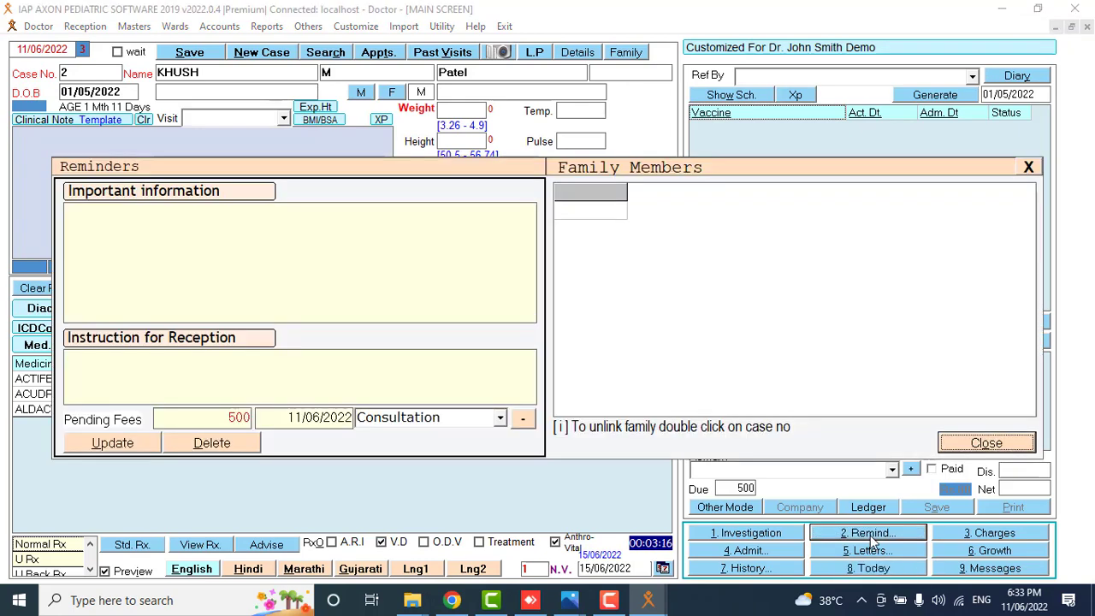
{"action": "left_click", "coordinate": [222, 417]}
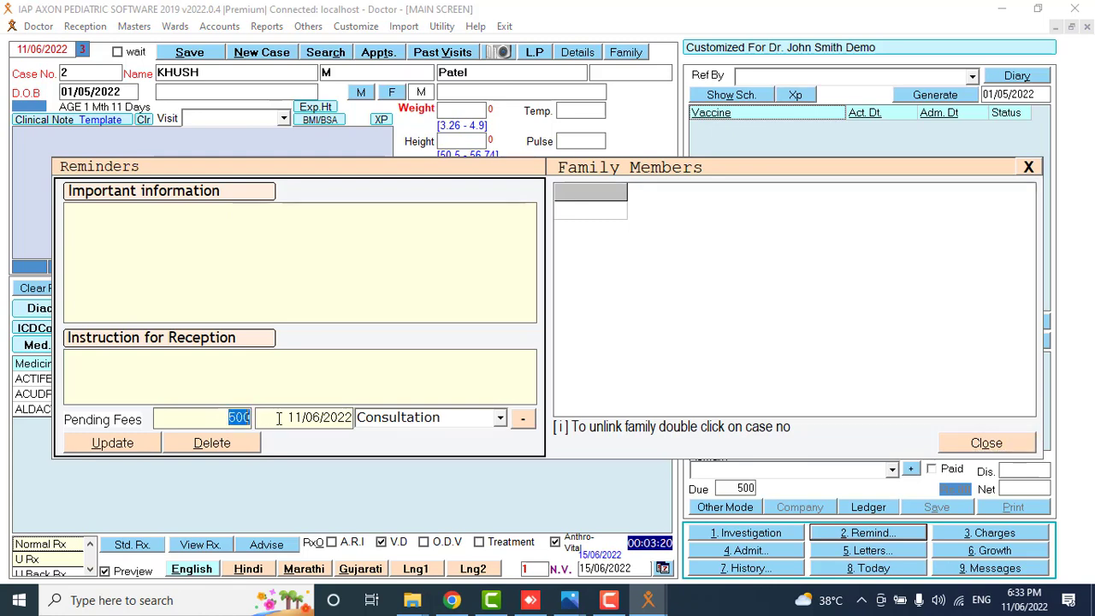
{"action": "type", "text": "200"}
{"action": "type", "text": "B"}
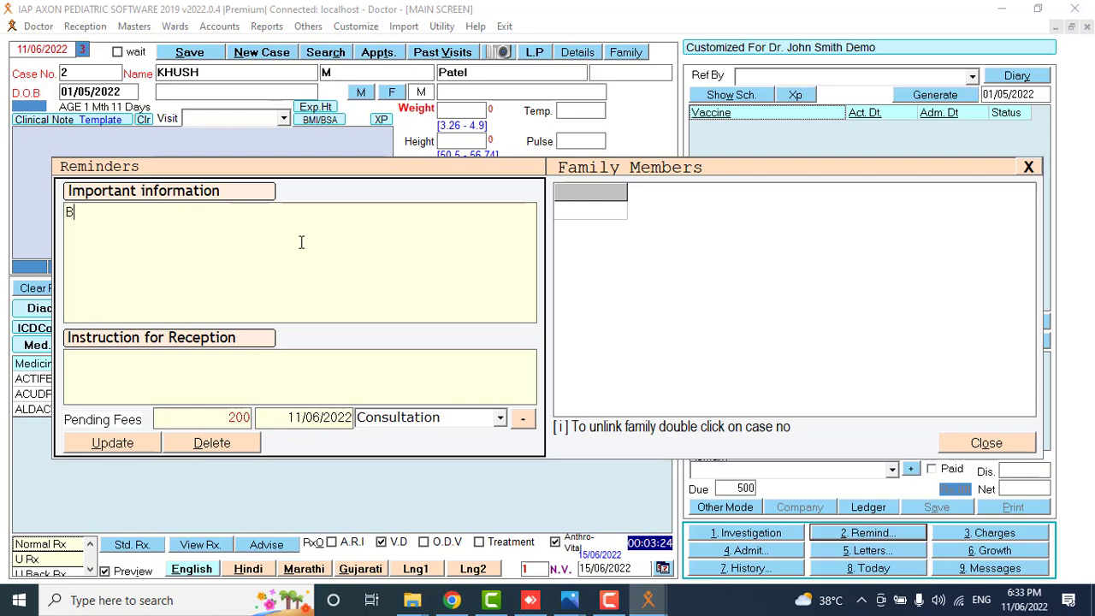
{"action": "type", "text": "ed Res"}
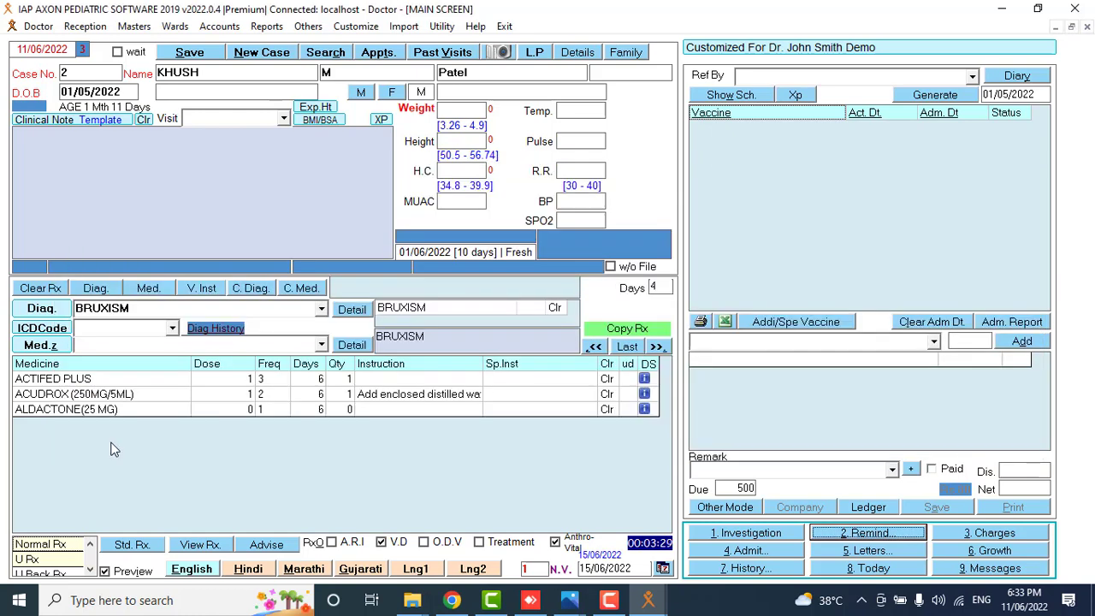
{"action": "left_click", "coordinate": [112, 443]}
Reload case 2 with a renewed case date, skip a new visit, and open the Charge List.
{"action": "left_click", "coordinate": [105, 78]}
{"action": "key", "text": "Return"}
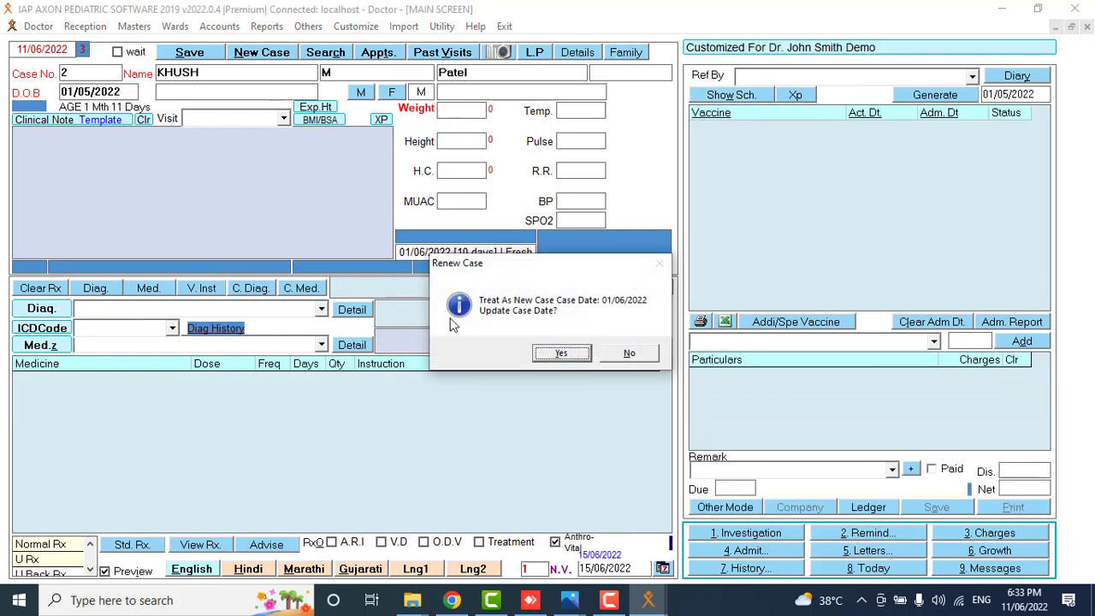
{"action": "left_click", "coordinate": [561, 354]}
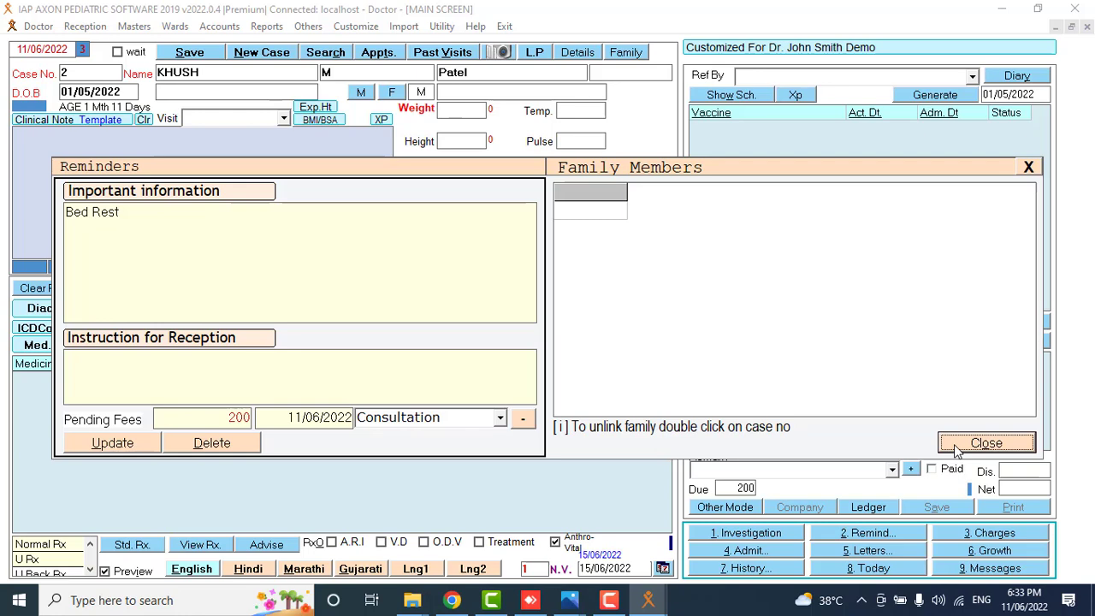
{"action": "left_click", "coordinate": [985, 443]}
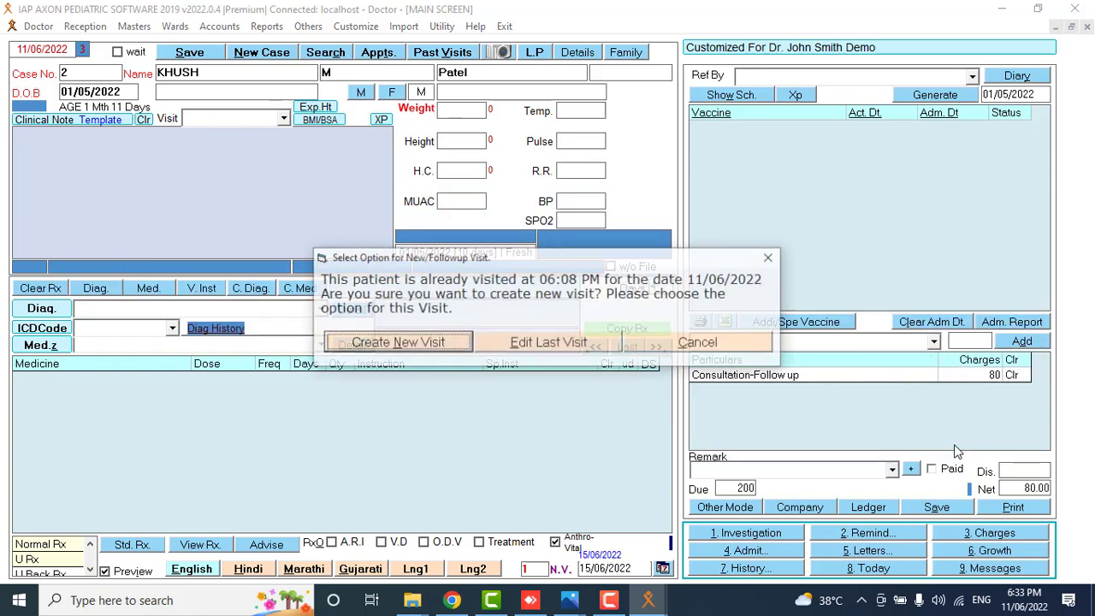
{"action": "left_click", "coordinate": [728, 344]}
{"action": "left_click", "coordinate": [1010, 535]}
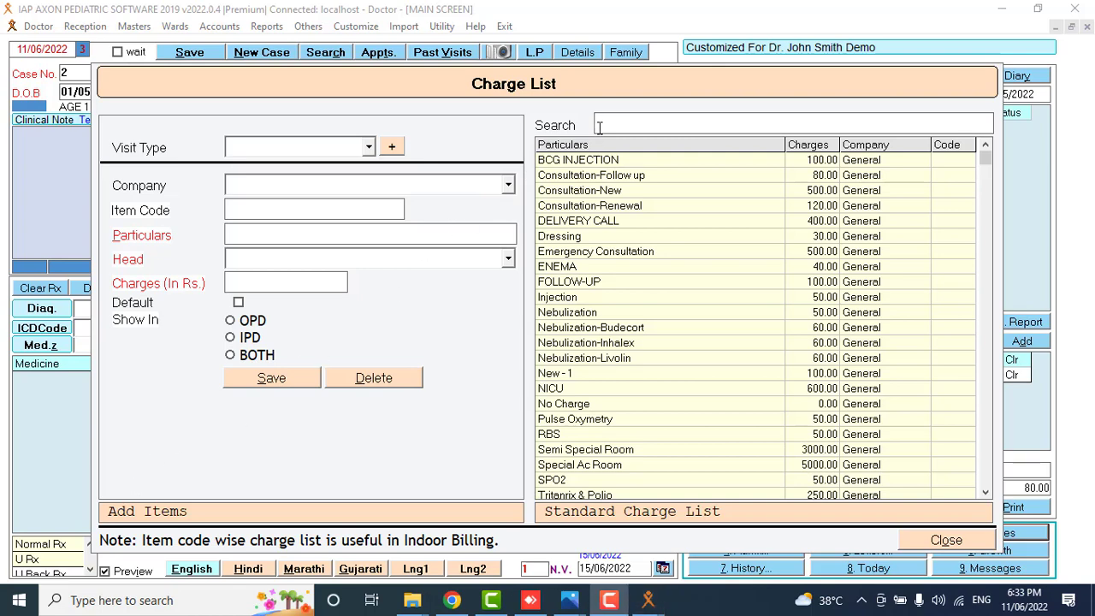
Change the Consultation-New charge from 500.00 to 300.
{"action": "double_click", "coordinate": [589, 191]}
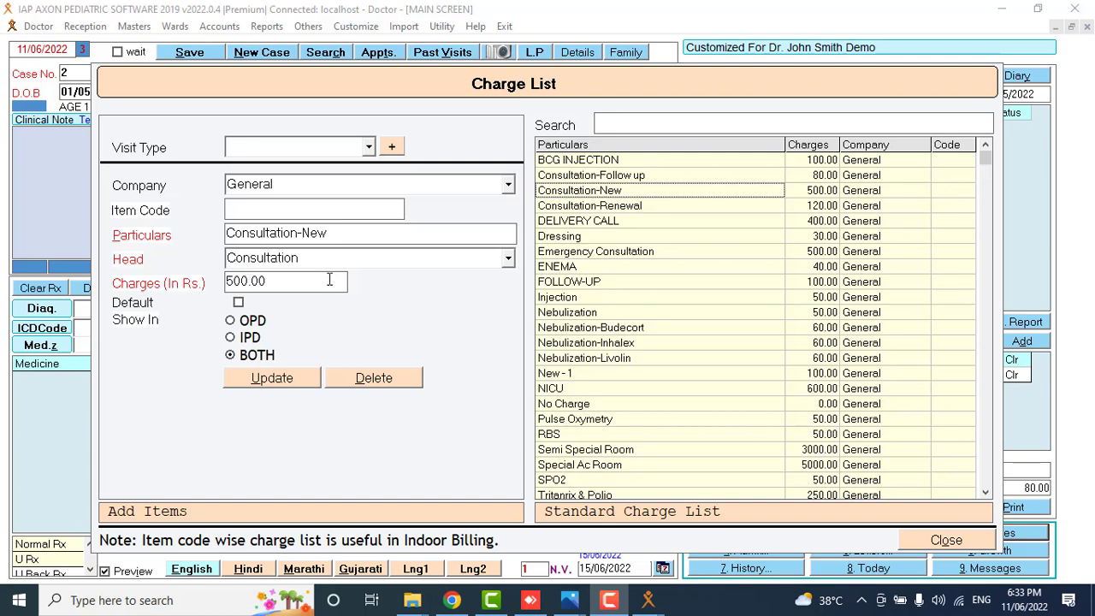
{"action": "left_click_drag", "start_coordinate": [314, 282], "coordinate": [107, 262]}
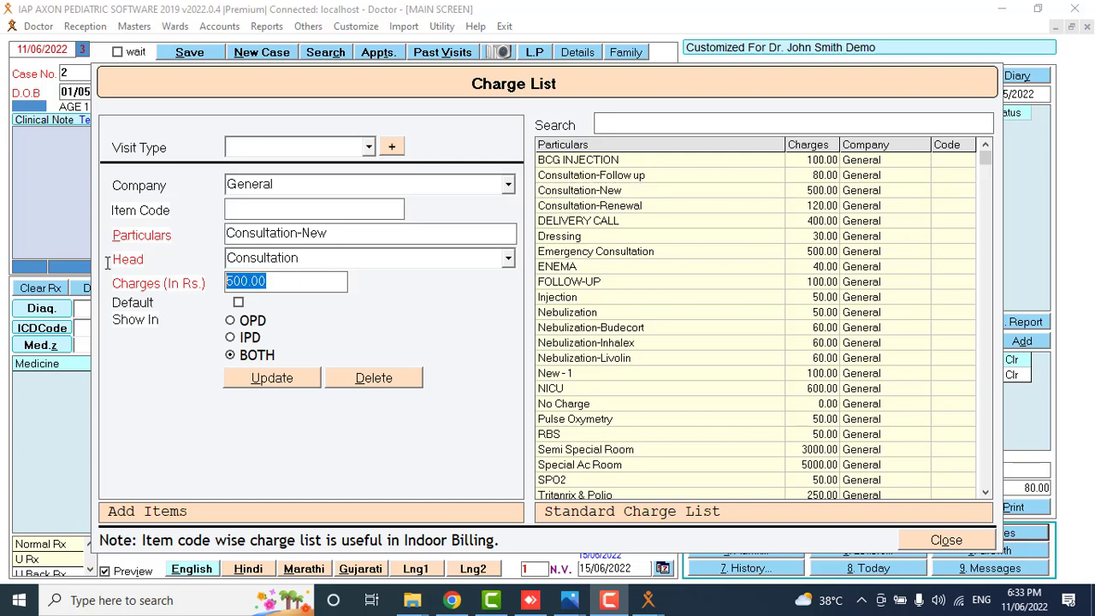
{"action": "type", "text": "300"}
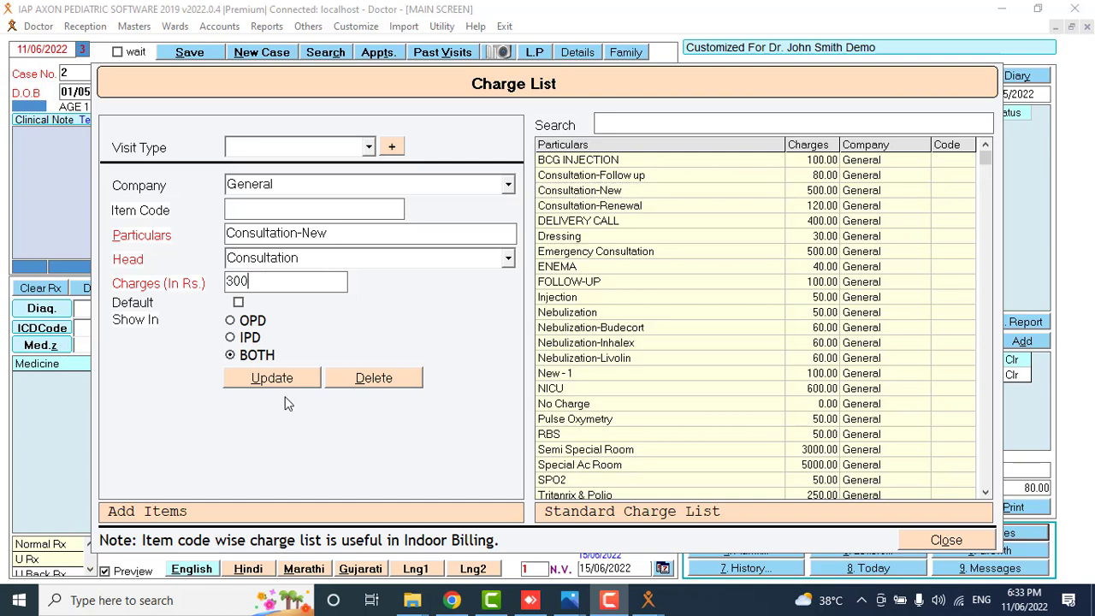
{"action": "left_click", "coordinate": [288, 383]}
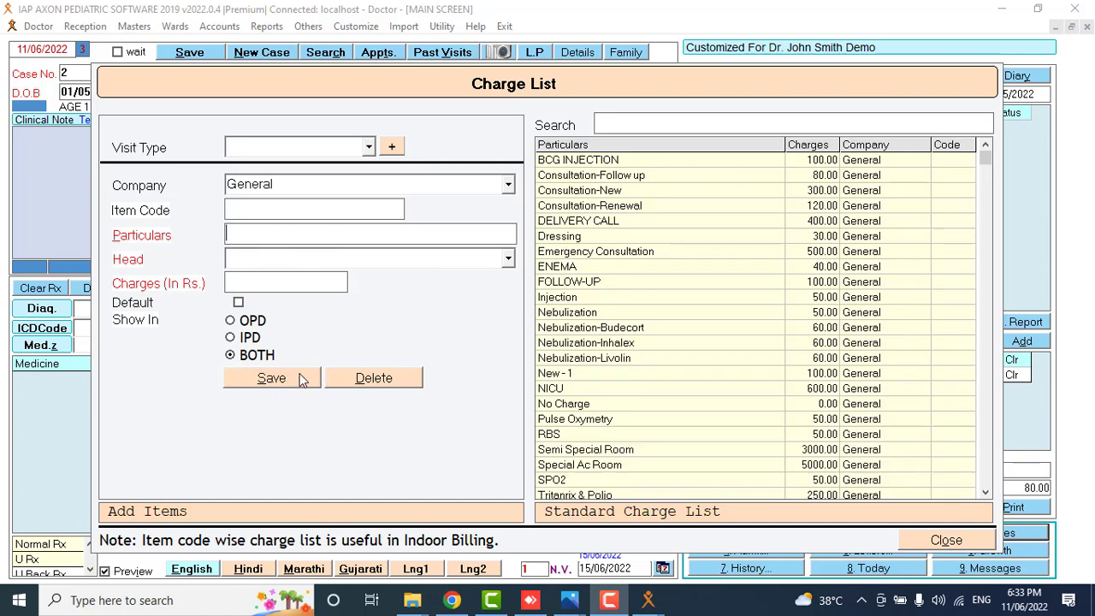
Browse the charge heads for a new item without adding one, then close the Charge List.
{"action": "left_click", "coordinate": [398, 233]}
{"action": "left_click", "coordinate": [509, 260]}
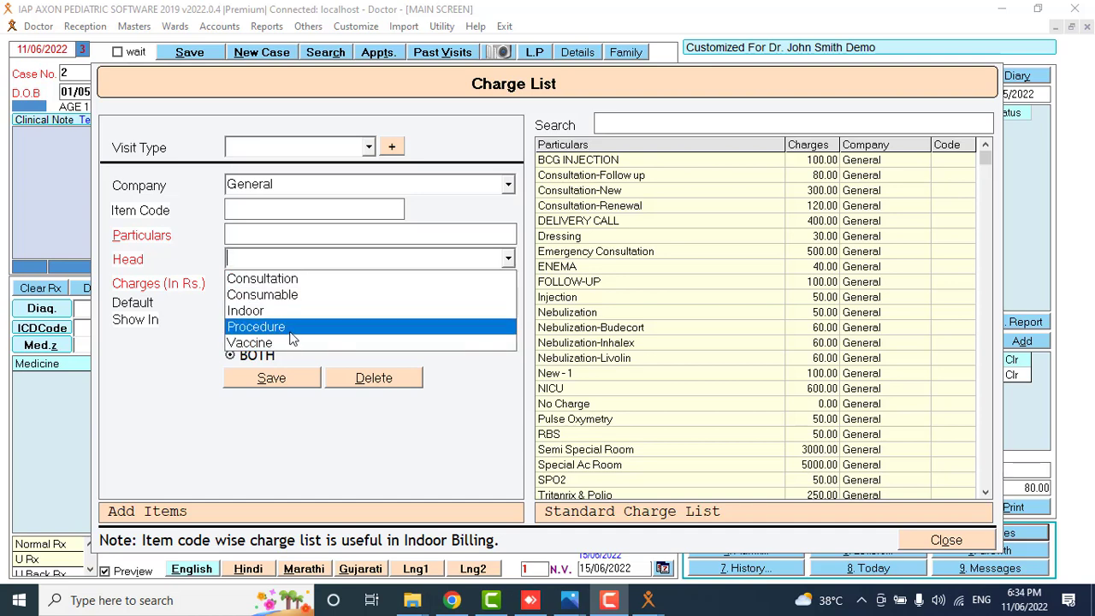
{"action": "left_click", "coordinate": [327, 258]}
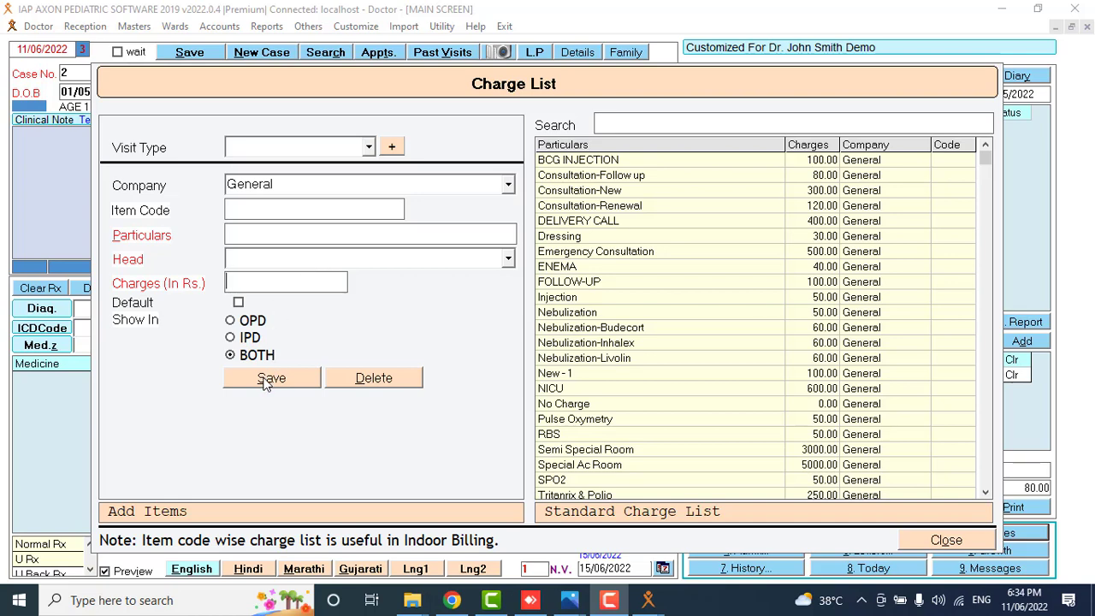
{"action": "left_click", "coordinate": [943, 541]}
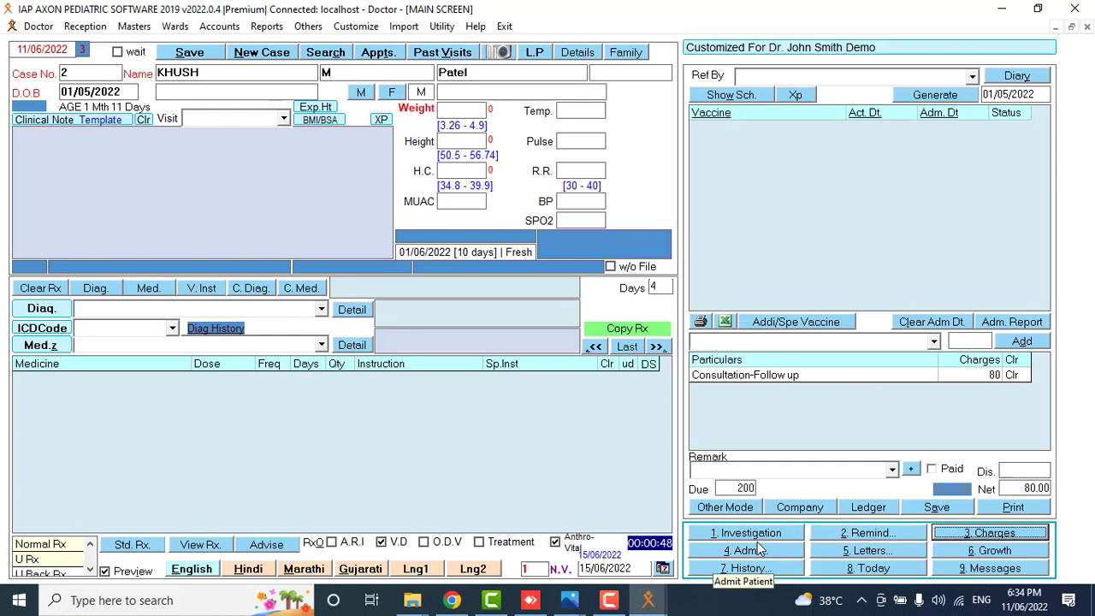
{"action": "left_click", "coordinate": [878, 555]}
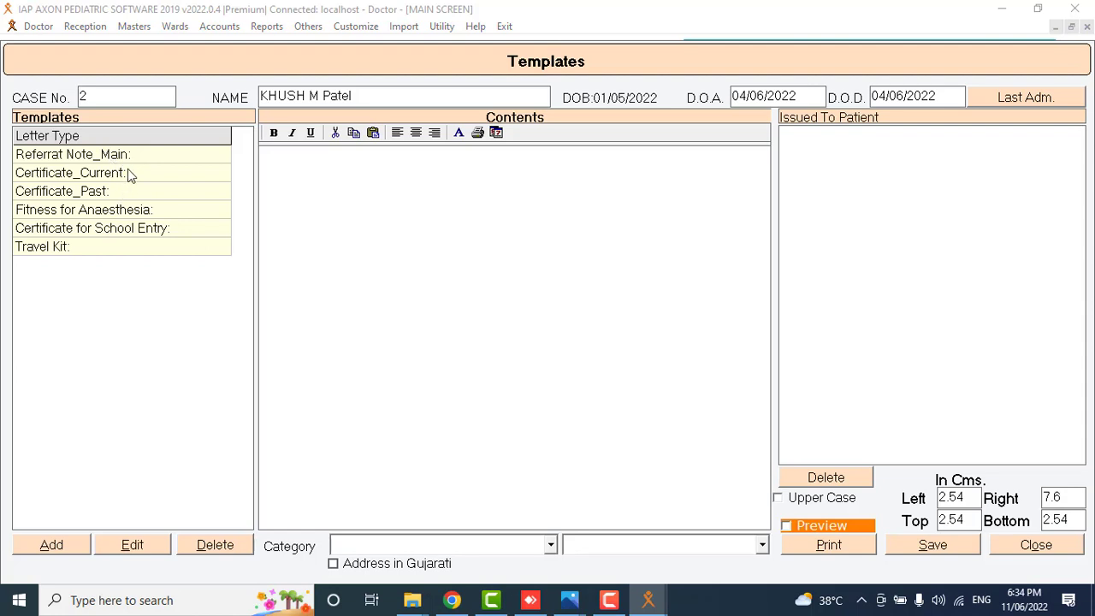
{"action": "left_click", "coordinate": [118, 231]}
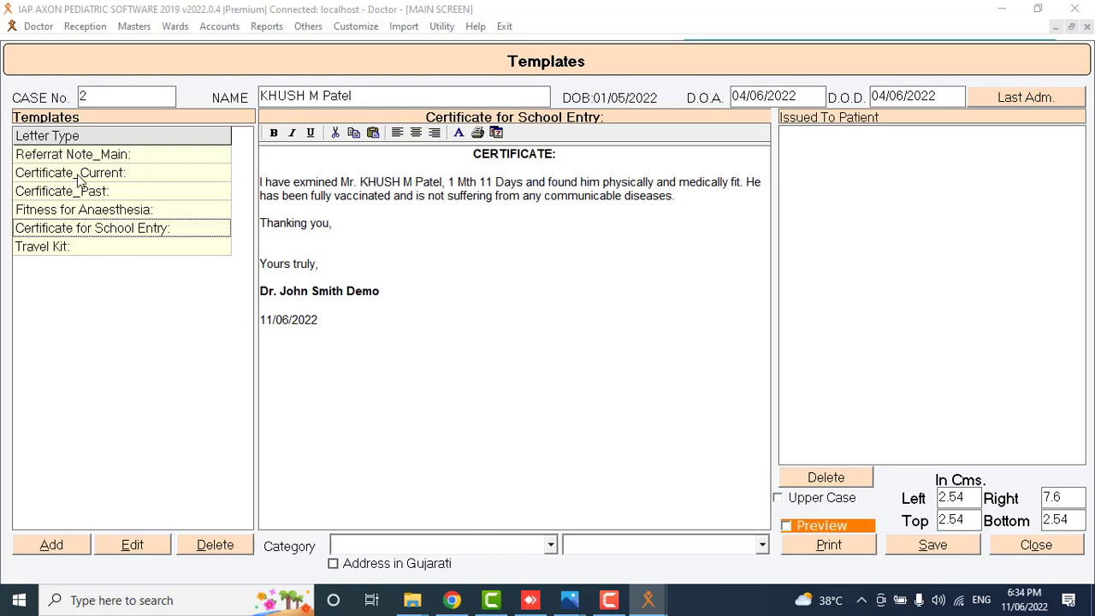
{"action": "left_click", "coordinate": [110, 196]}
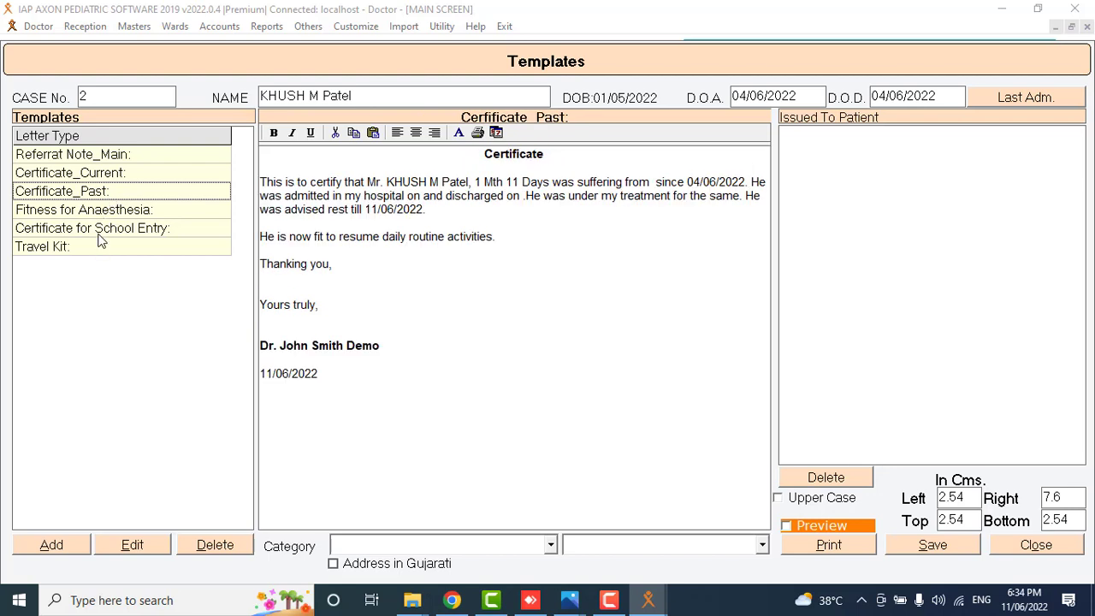
{"action": "left_click", "coordinate": [99, 228]}
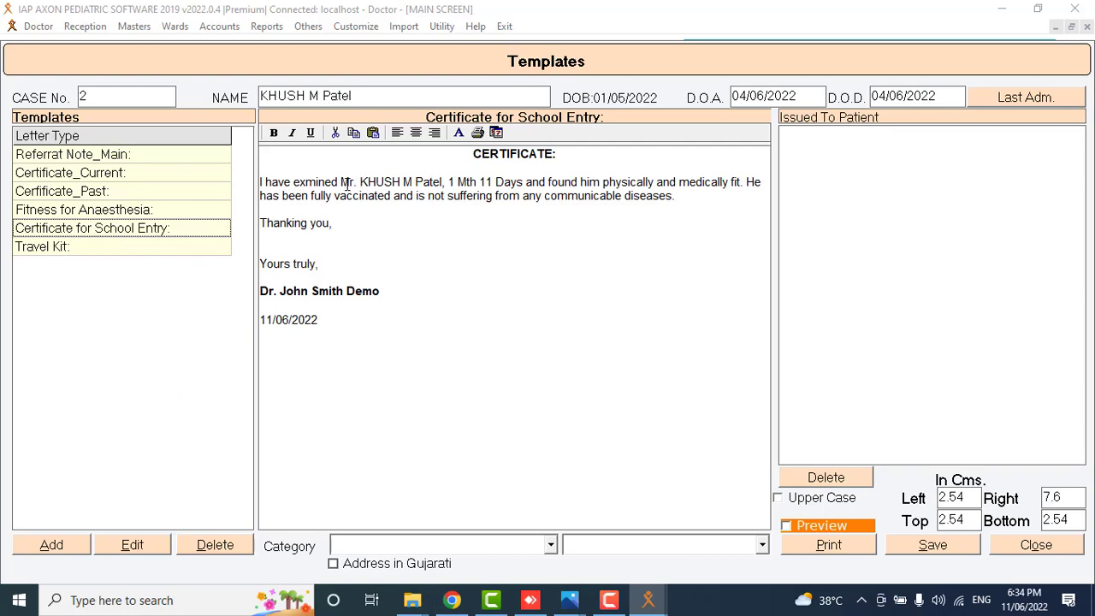
{"action": "left_click_drag", "start_coordinate": [423, 188], "coordinate": [519, 181]}
{"action": "left_click", "coordinate": [476, 170]}
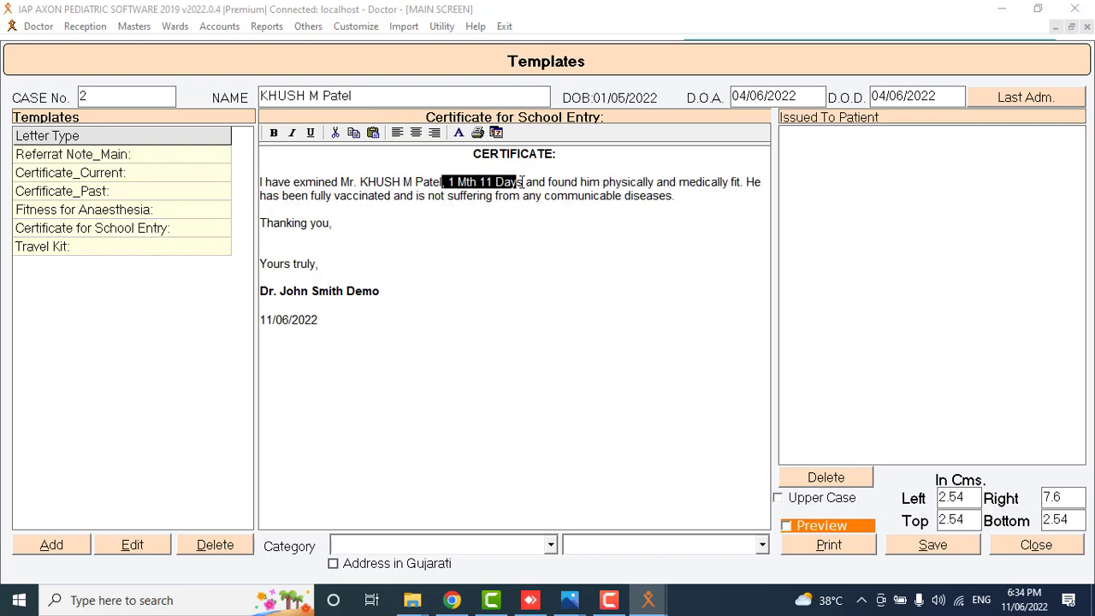
{"action": "left_click", "coordinate": [519, 183]}
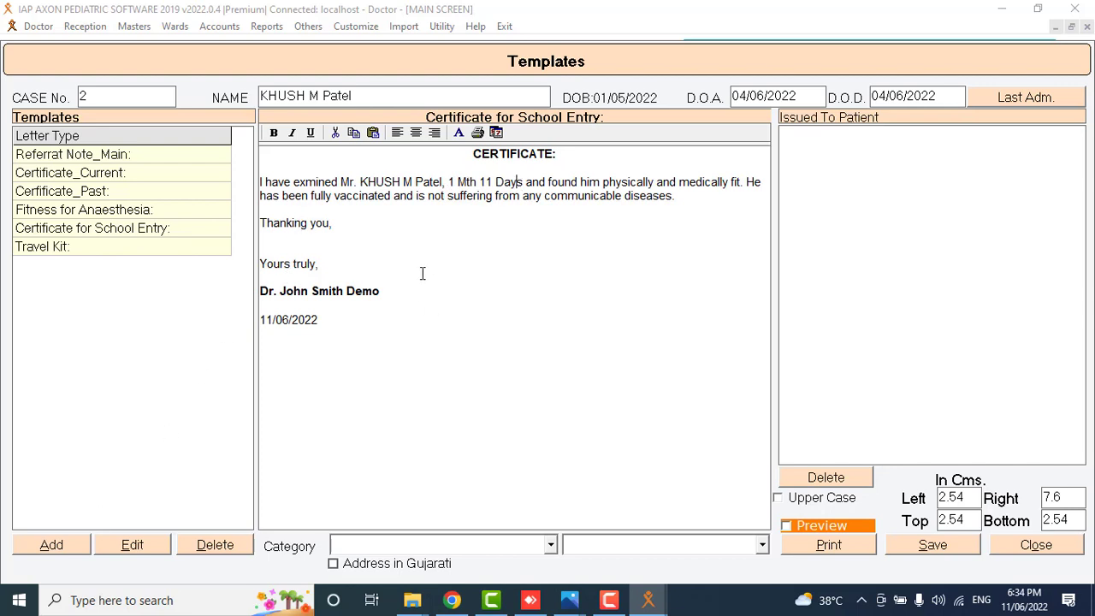
{"action": "left_click", "coordinate": [116, 544]}
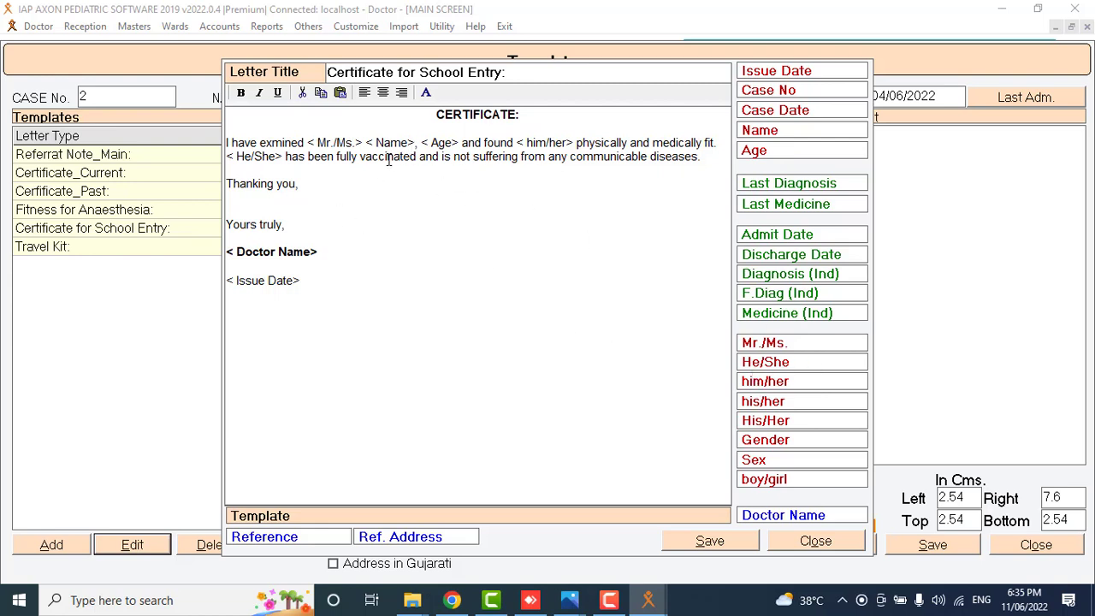
{"action": "left_click", "coordinate": [797, 552]}
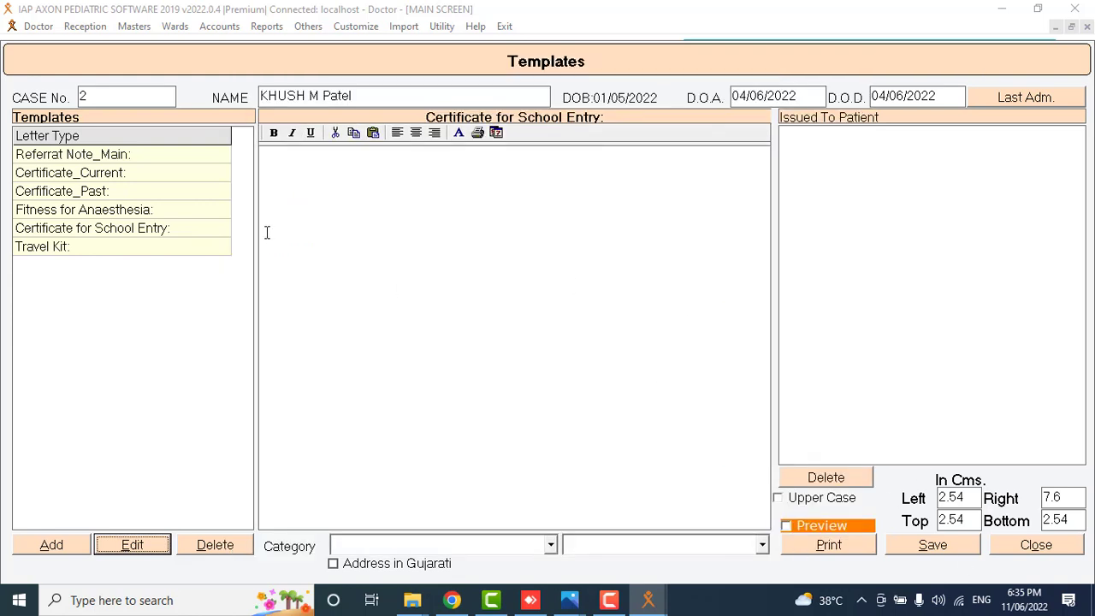
{"action": "left_click", "coordinate": [180, 233]}
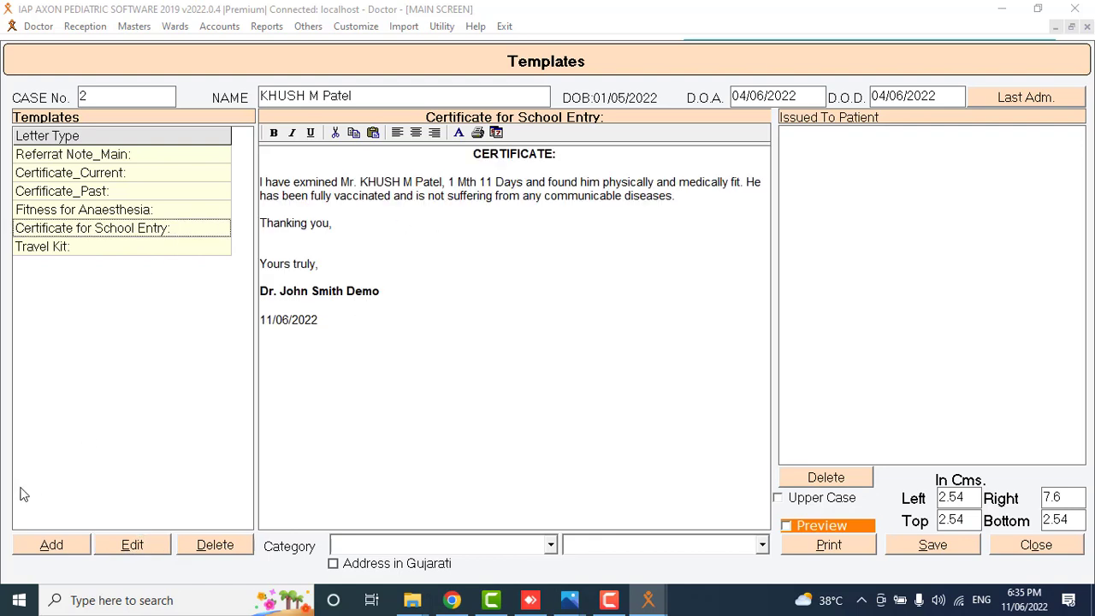
{"action": "left_click", "coordinate": [49, 548]}
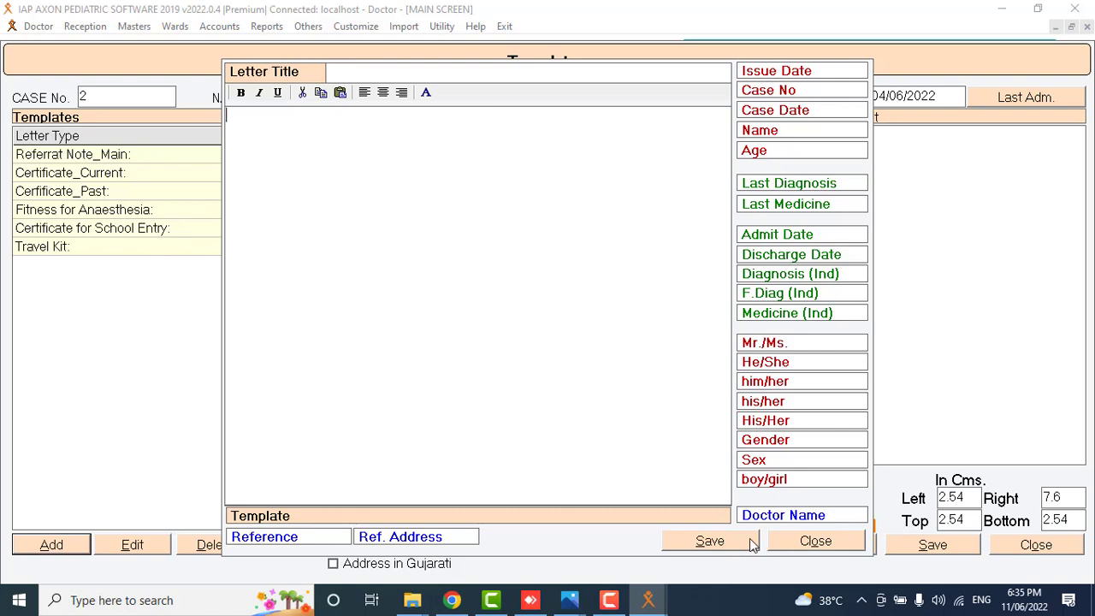
{"action": "left_click", "coordinate": [799, 546]}
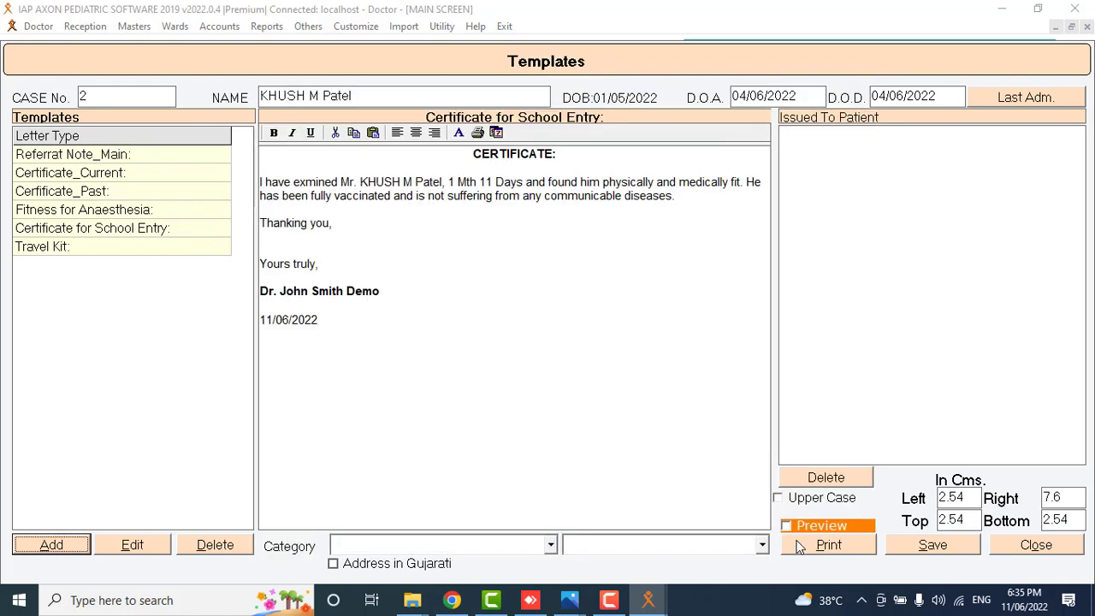
{"action": "left_click", "coordinate": [1028, 548]}
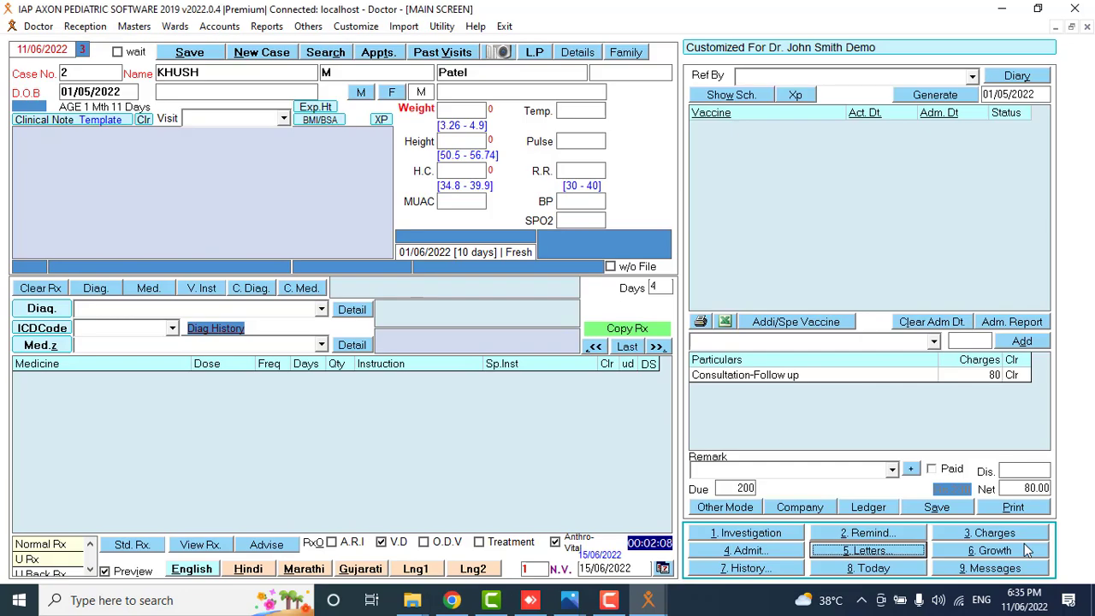
{"action": "left_click", "coordinate": [990, 551]}
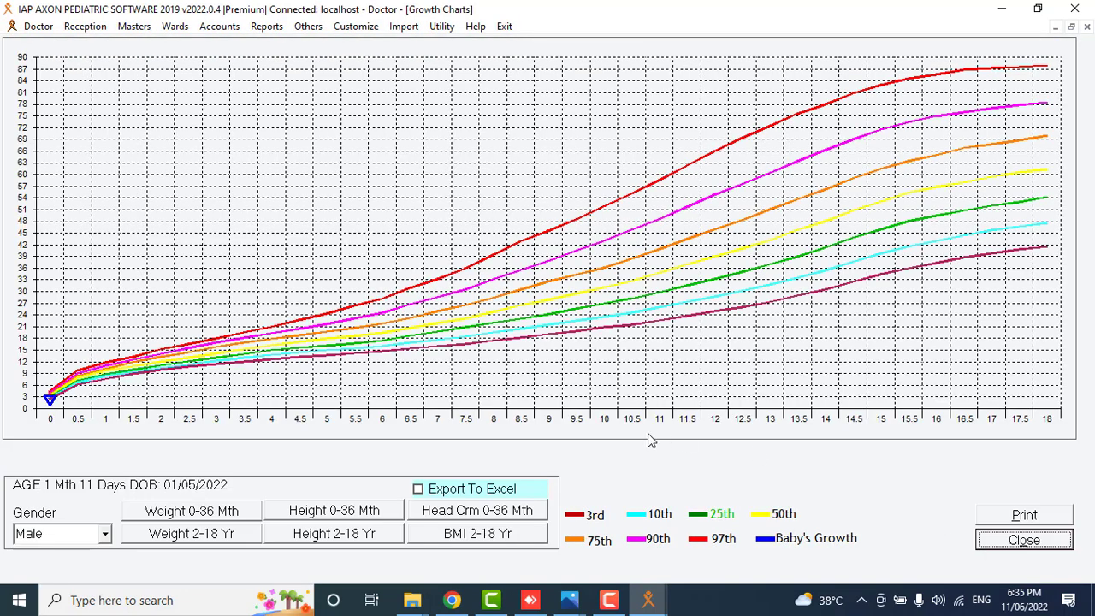
{"action": "left_click", "coordinate": [1013, 539]}
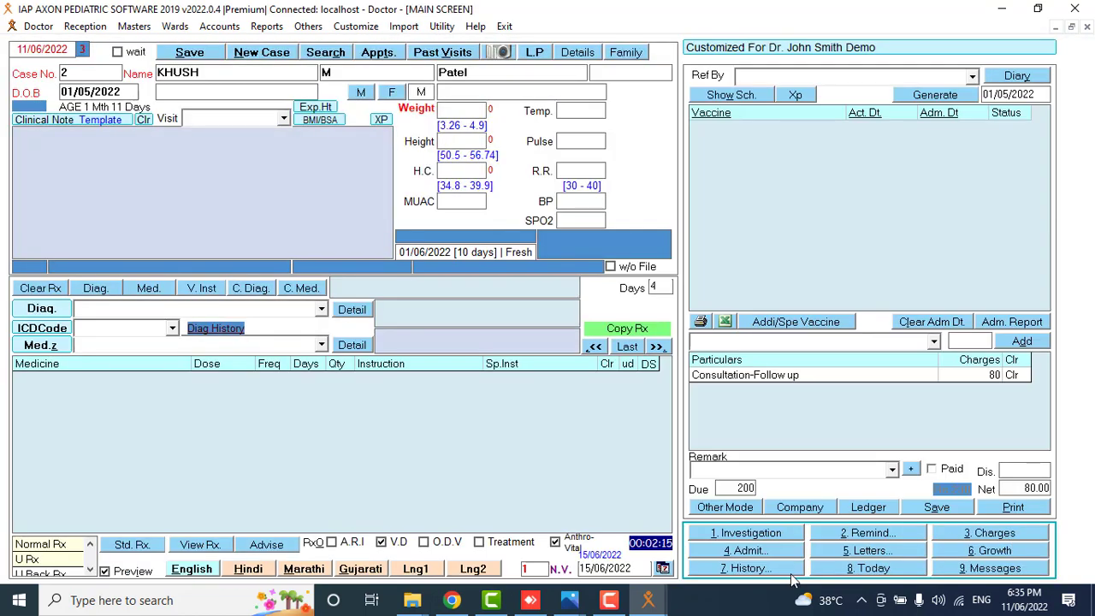
{"action": "left_click", "coordinate": [779, 570]}
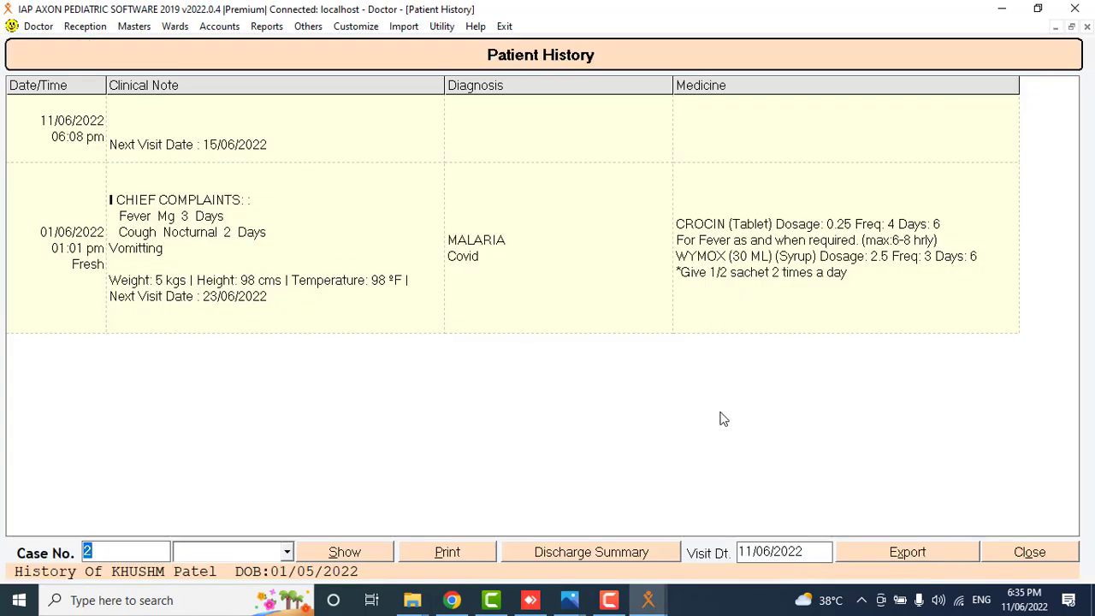
{"action": "left_click", "coordinate": [1066, 558]}
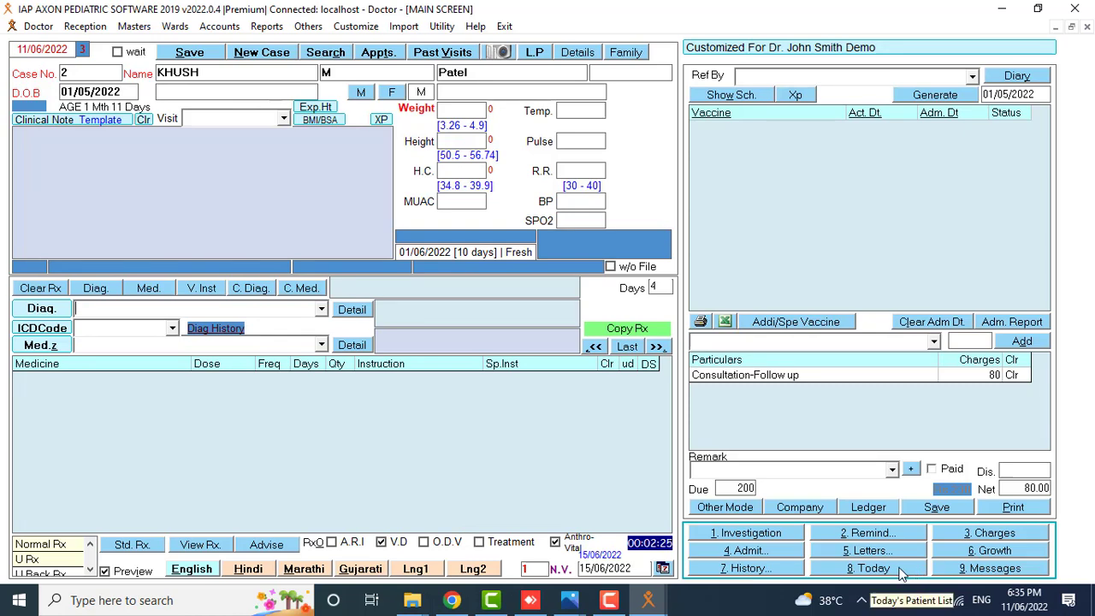
{"action": "left_click", "coordinate": [898, 569]}
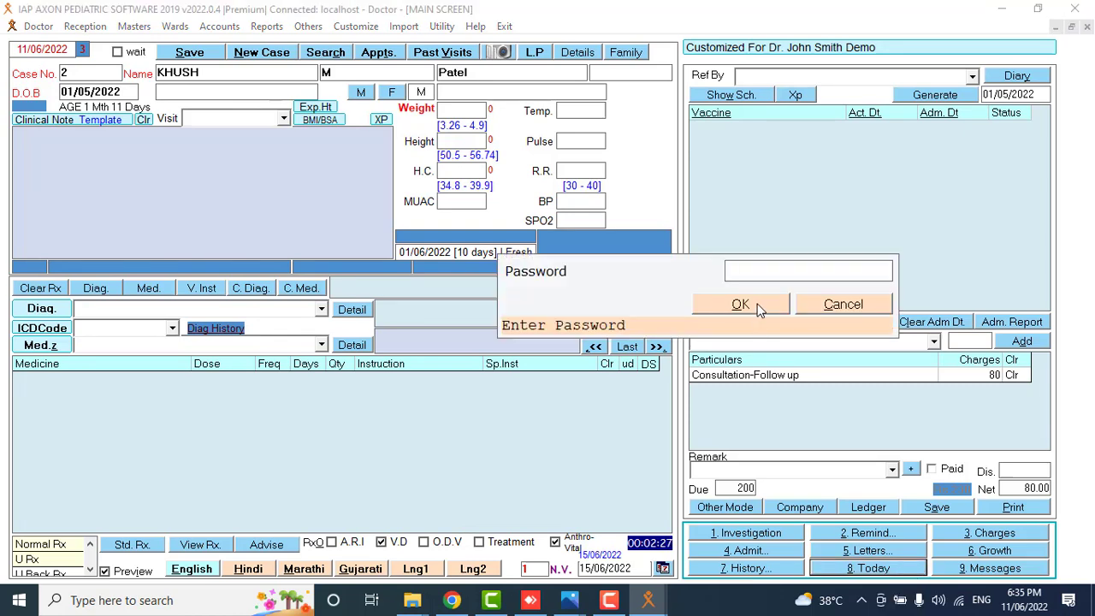
{"action": "left_click", "coordinate": [740, 305]}
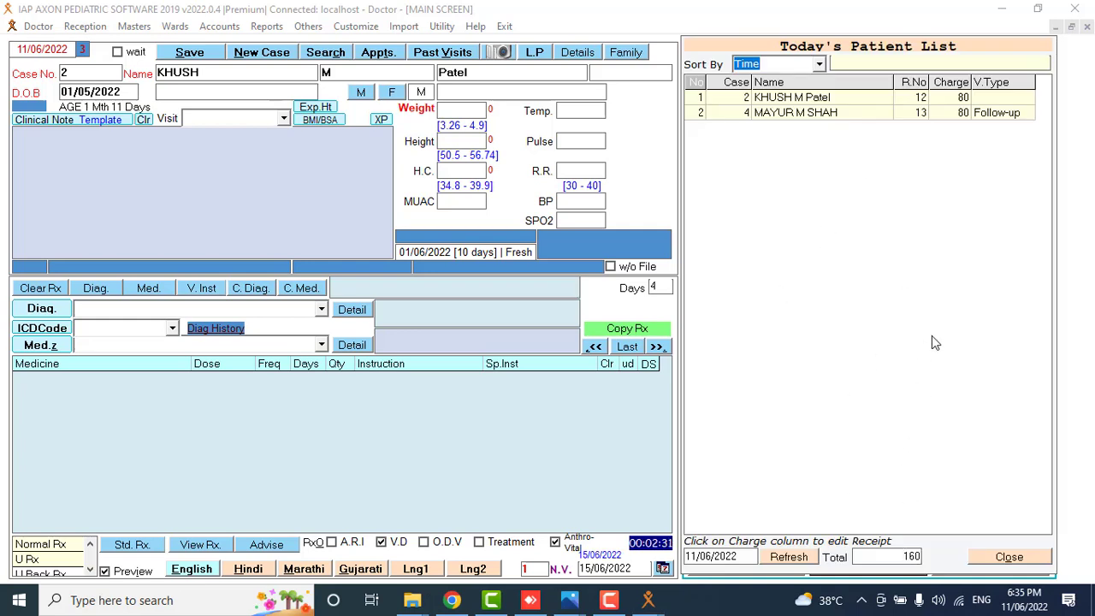
{"action": "left_click", "coordinate": [888, 553]}
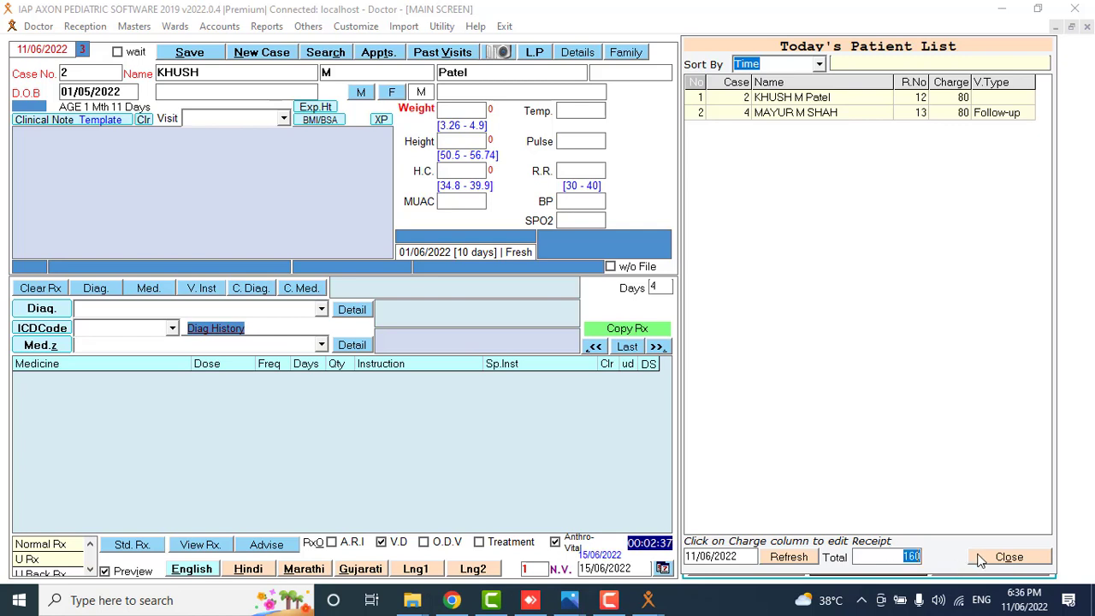
{"action": "left_click", "coordinate": [981, 557]}
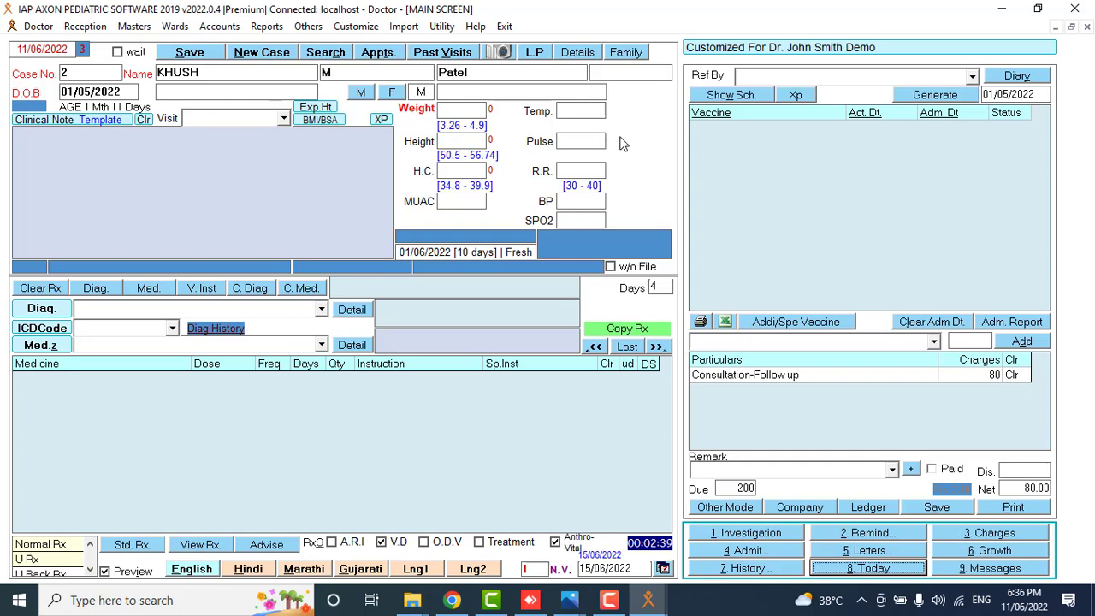
{"action": "left_click", "coordinate": [948, 569]}
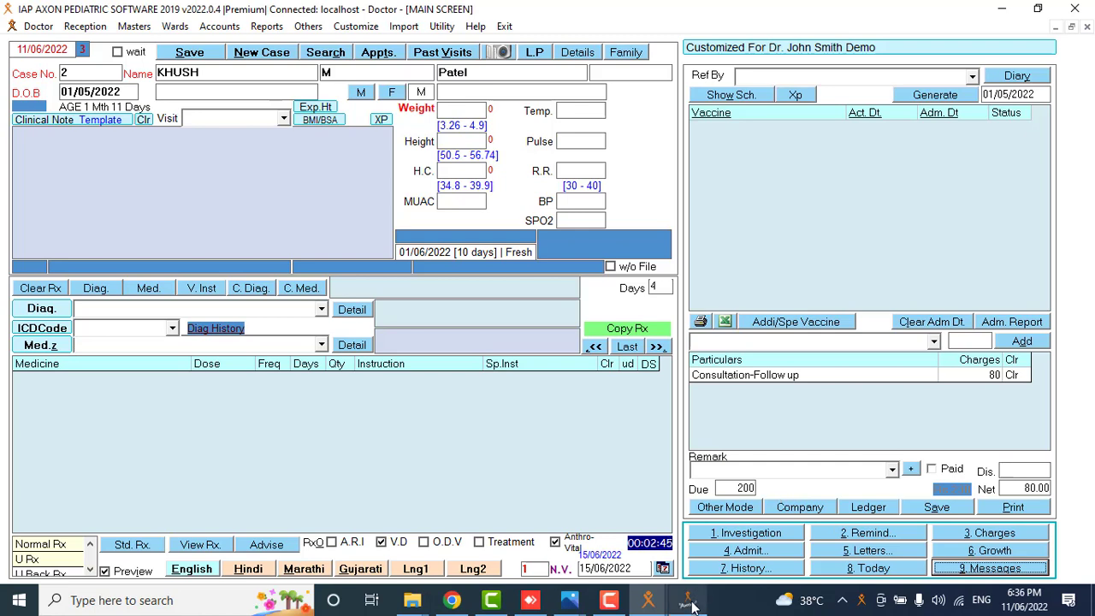
Select the first user as message recipient, then close Axon Messaging and confirm with Yes.
{"action": "left_click", "coordinate": [693, 598]}
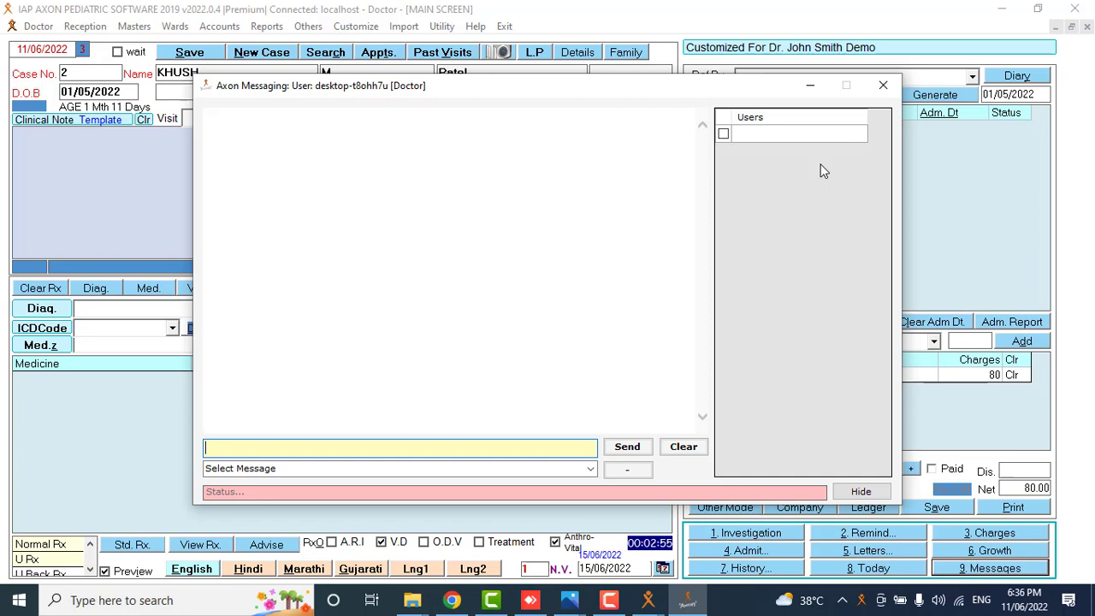
{"action": "left_click", "coordinate": [724, 134]}
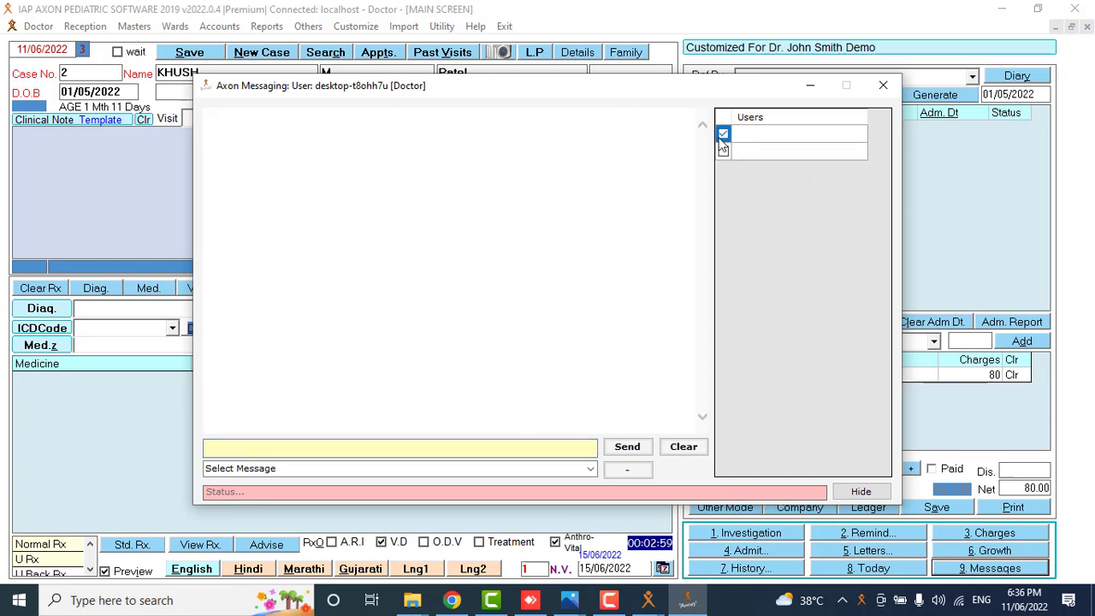
{"action": "left_click", "coordinate": [326, 445]}
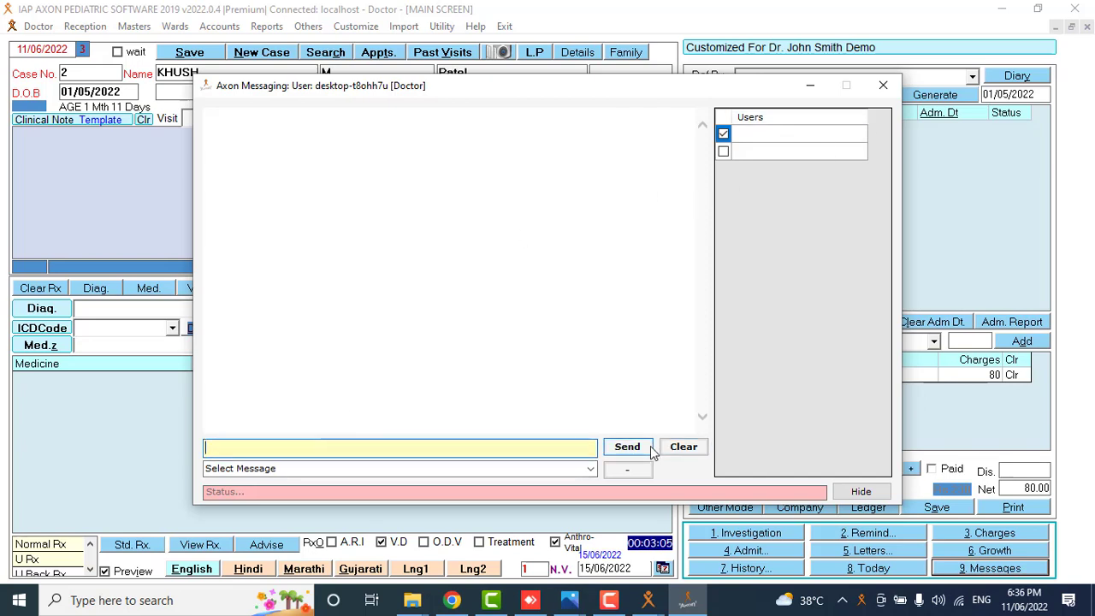
{"action": "left_click", "coordinate": [883, 85]}
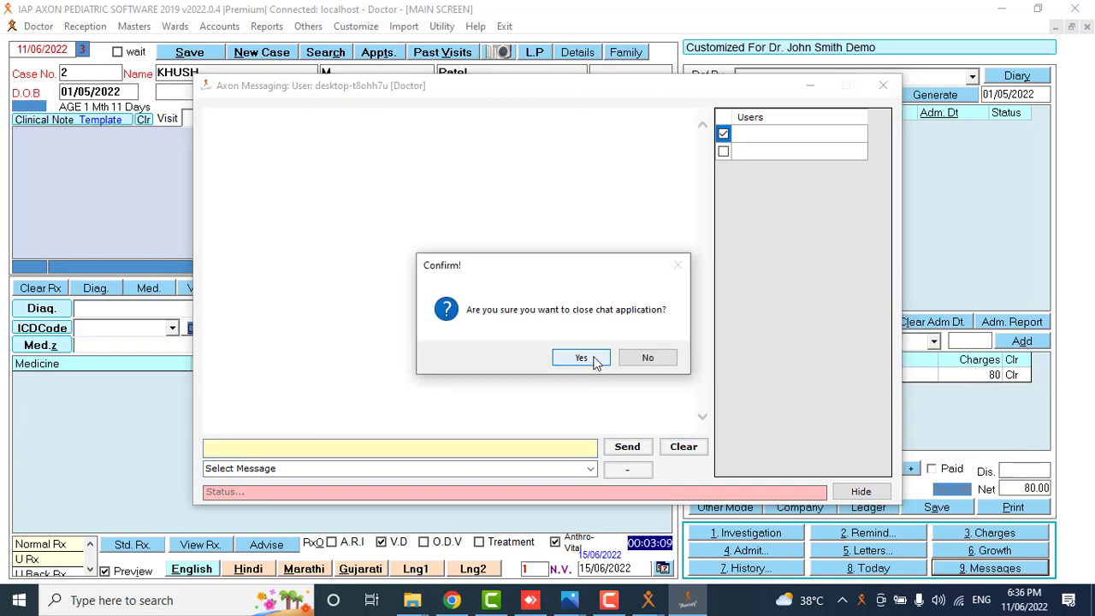
{"action": "left_click", "coordinate": [582, 357]}
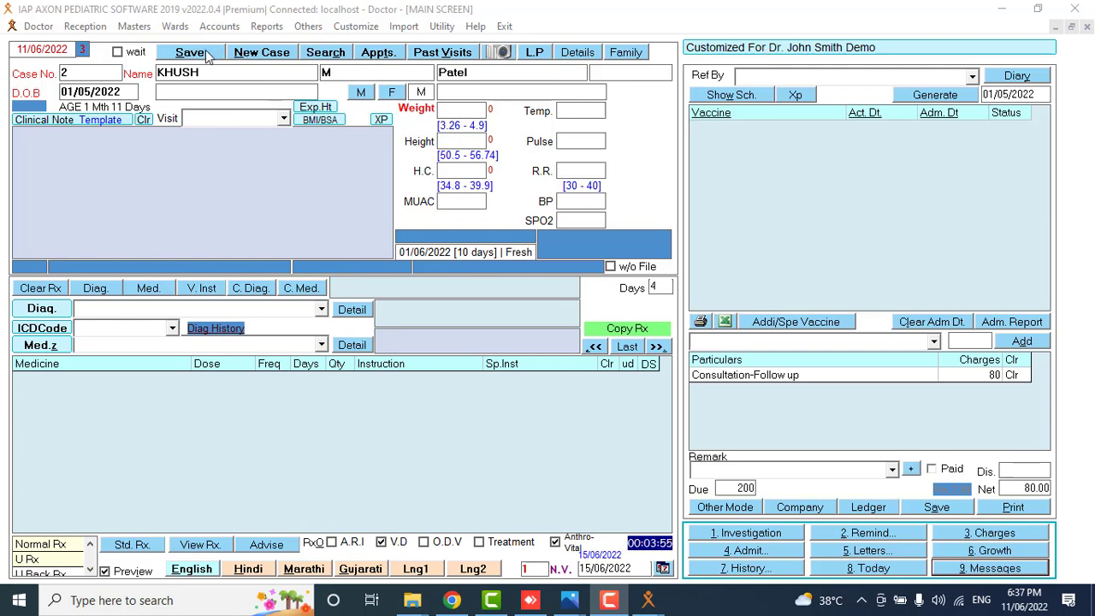
Start a new case, dismiss Reminders, reopen the last visit for editing, then open Patient Search.
{"action": "left_click", "coordinate": [105, 76]}
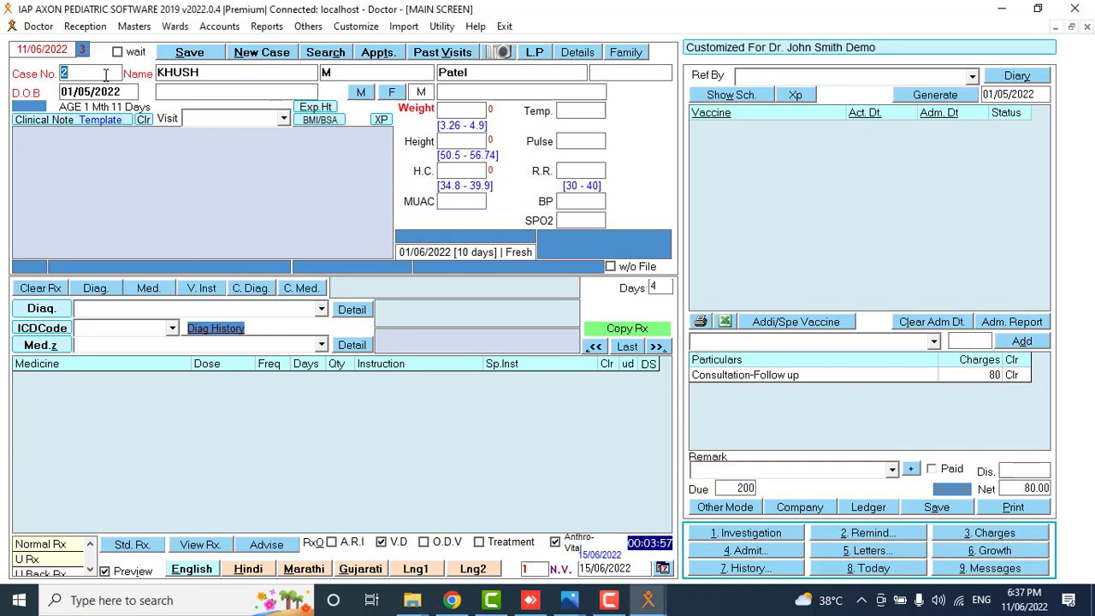
{"action": "left_click", "coordinate": [261, 55]}
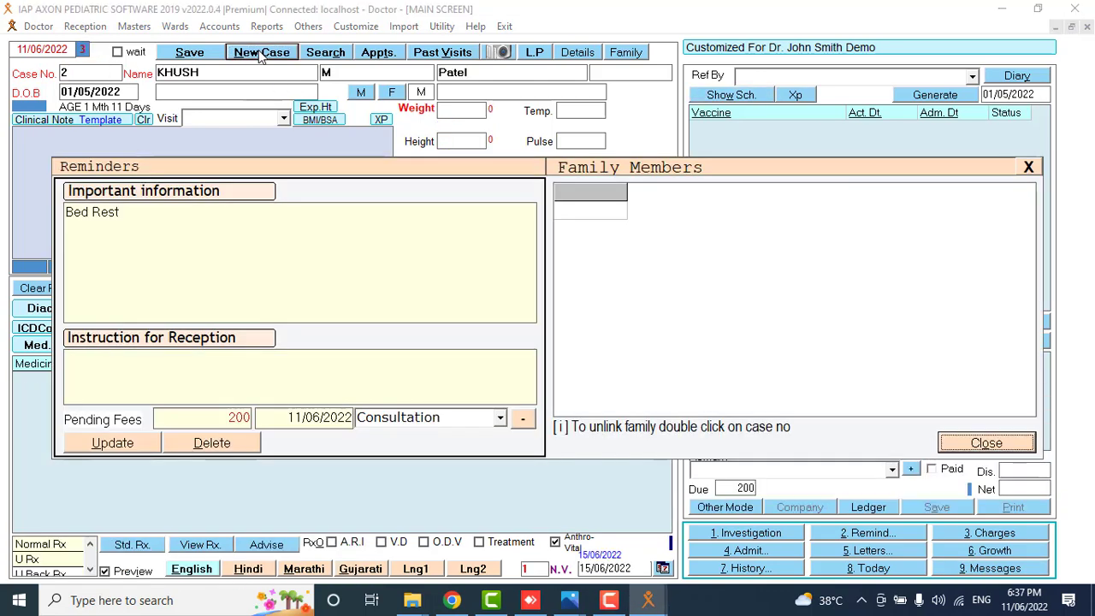
{"action": "left_click", "coordinate": [981, 442]}
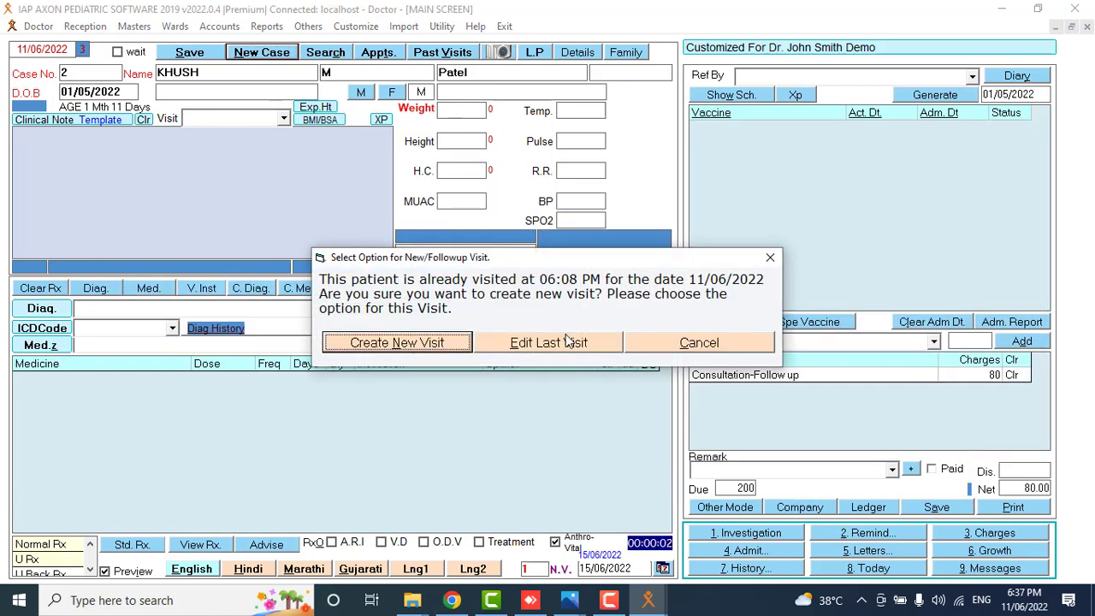
{"action": "left_click", "coordinate": [567, 342]}
{"action": "left_click", "coordinate": [289, 56]}
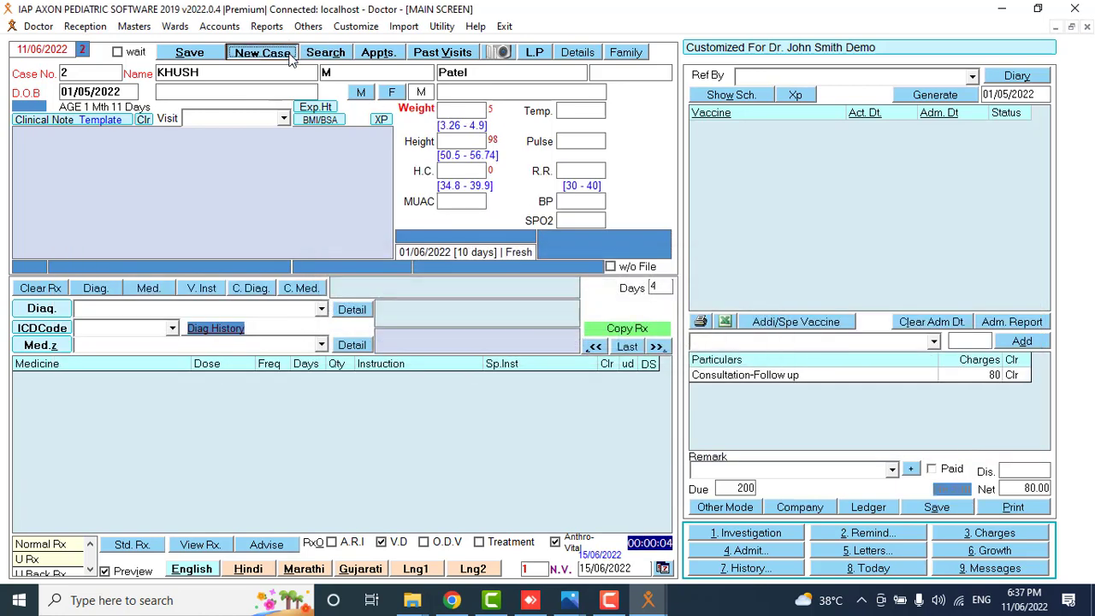
{"action": "left_click", "coordinate": [339, 55]}
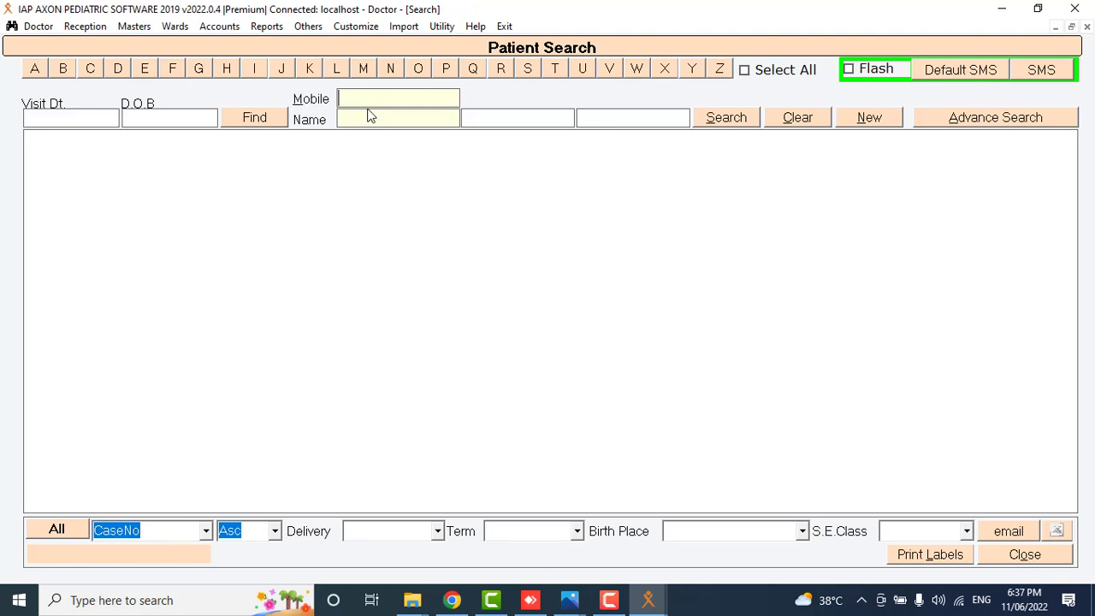
Search patients by first name to list the two matches, then open and close Advance Search.
{"action": "type", "text": "neha"}
{"action": "left_click", "coordinate": [709, 121]}
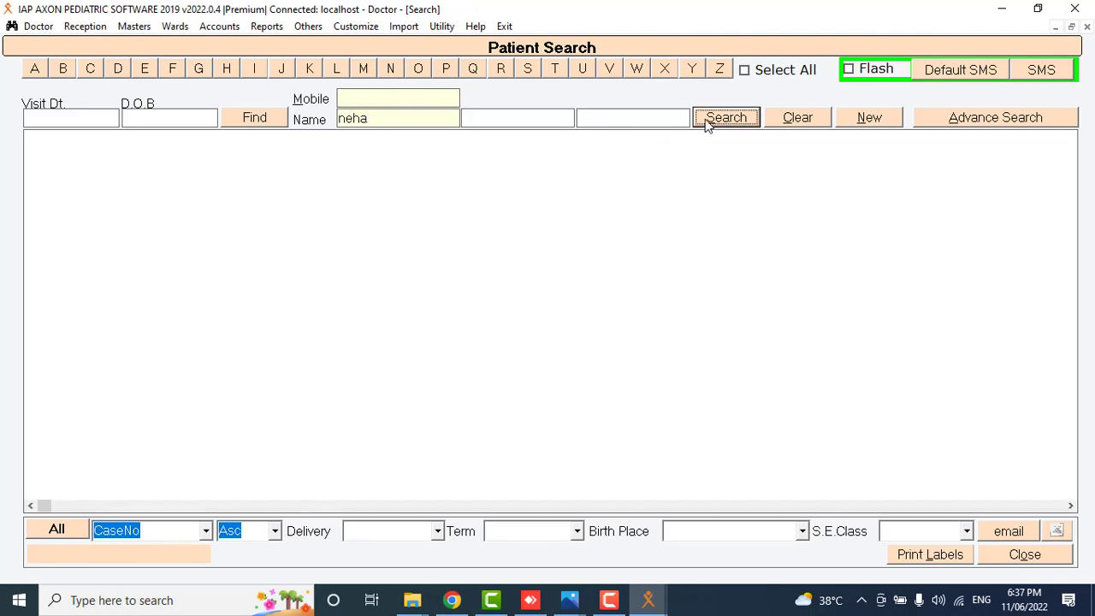
{"action": "left_click", "coordinate": [990, 122]}
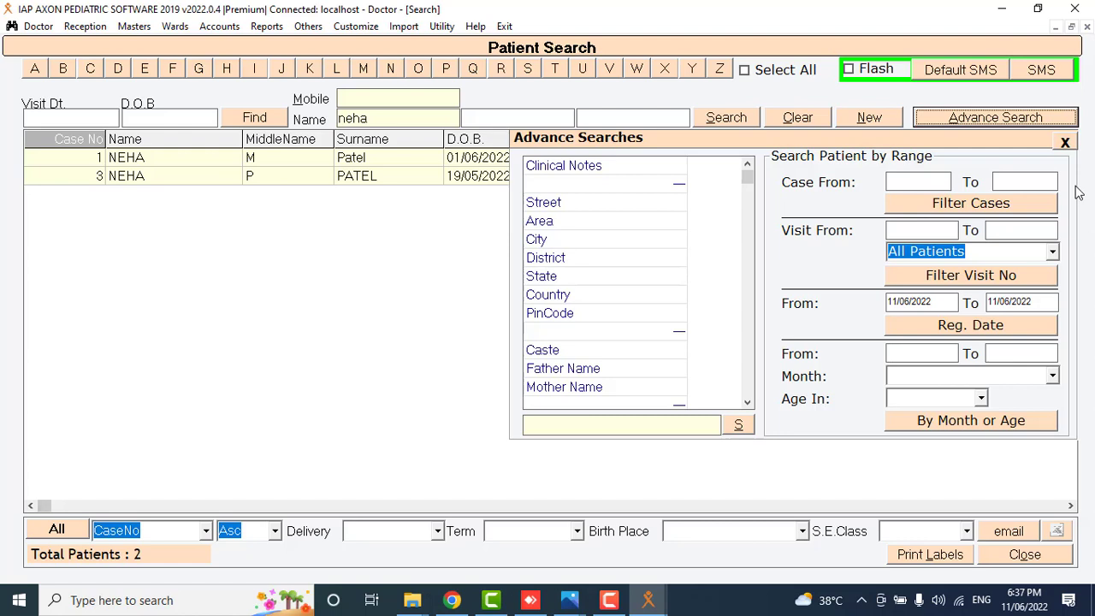
{"action": "left_click", "coordinate": [1065, 142]}
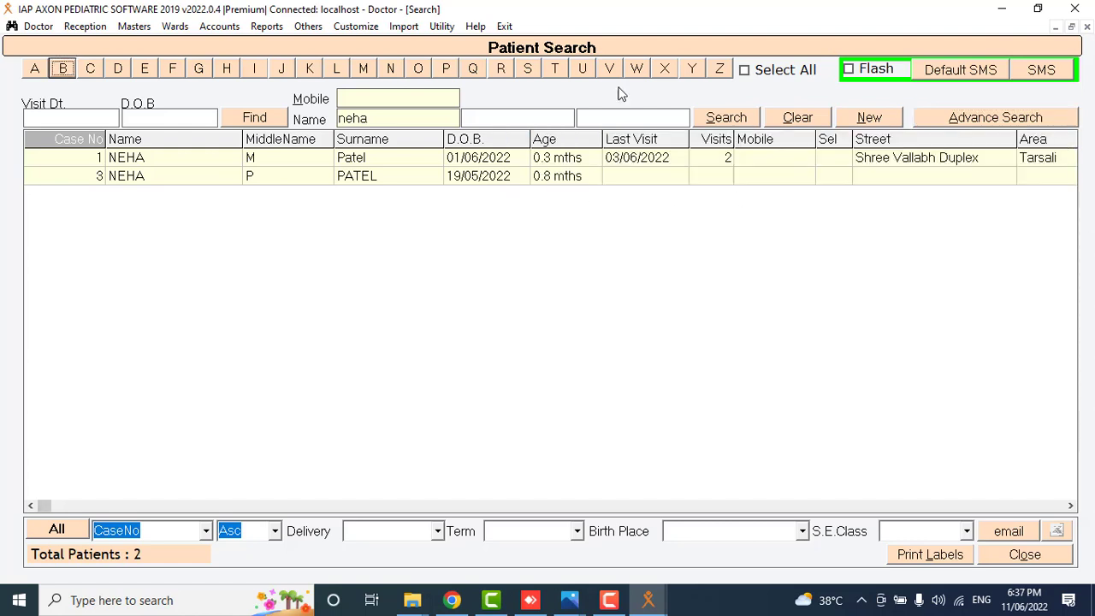
Open the second matching patient, renew the case, and check its past visits.
{"action": "double_click", "coordinate": [189, 179]}
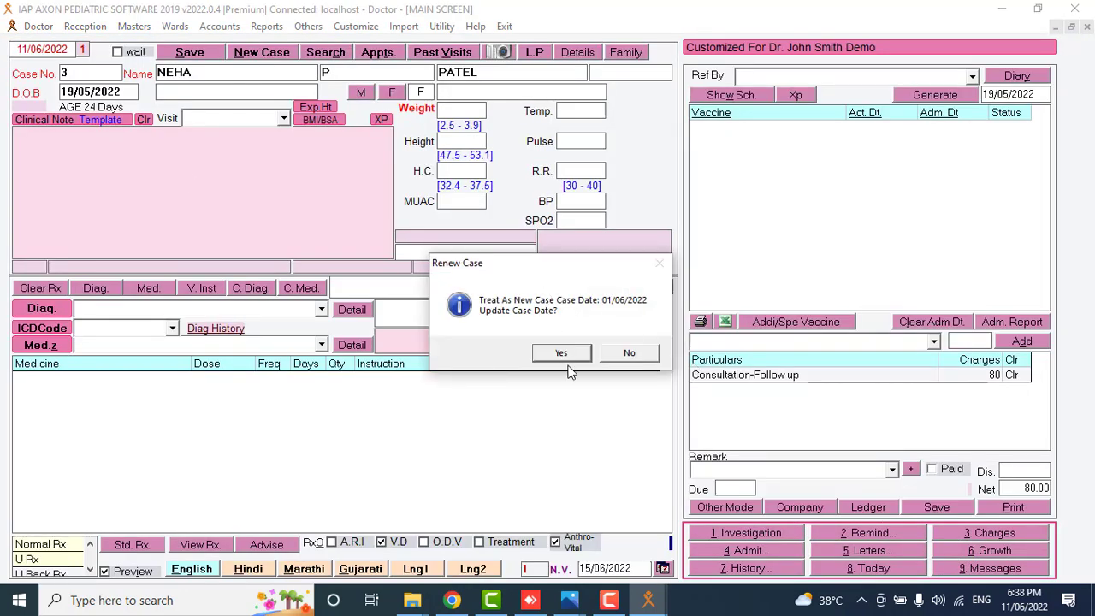
{"action": "left_click", "coordinate": [562, 353]}
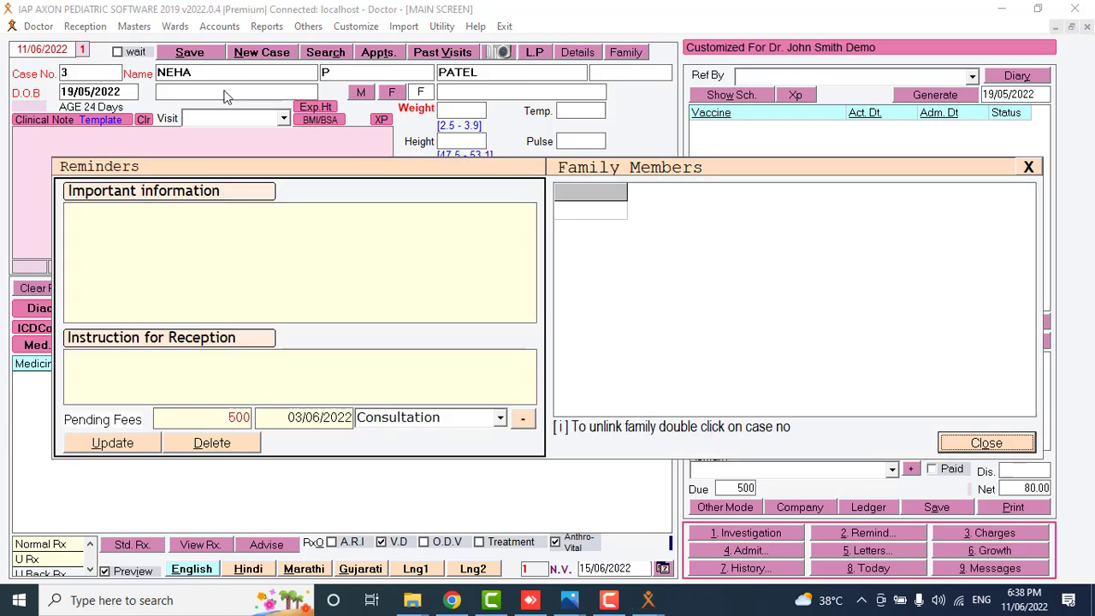
{"action": "left_click", "coordinate": [990, 440]}
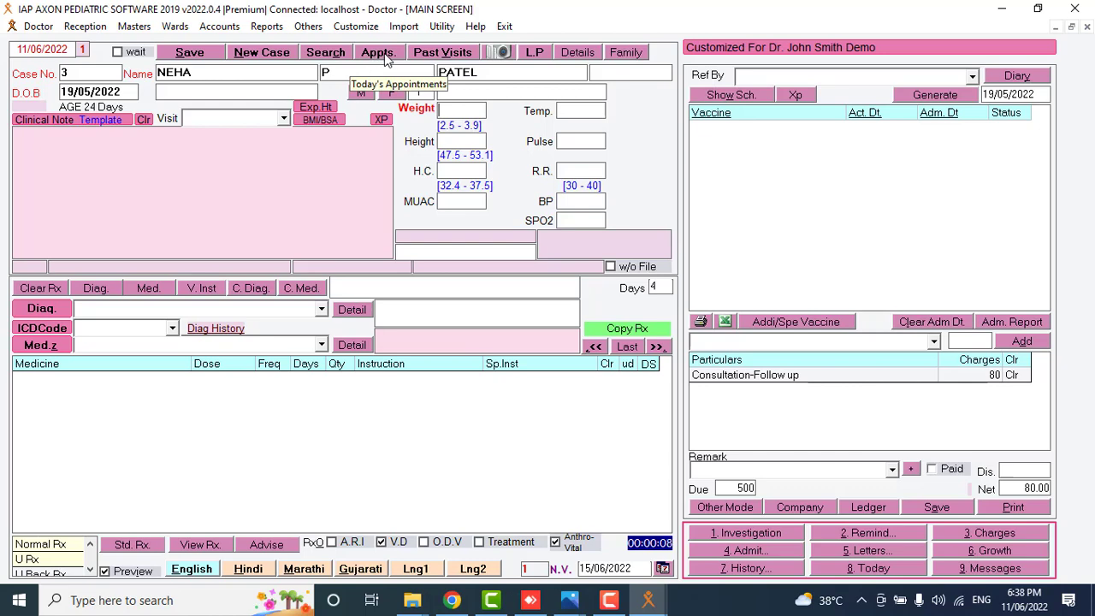
{"action": "left_click", "coordinate": [430, 55]}
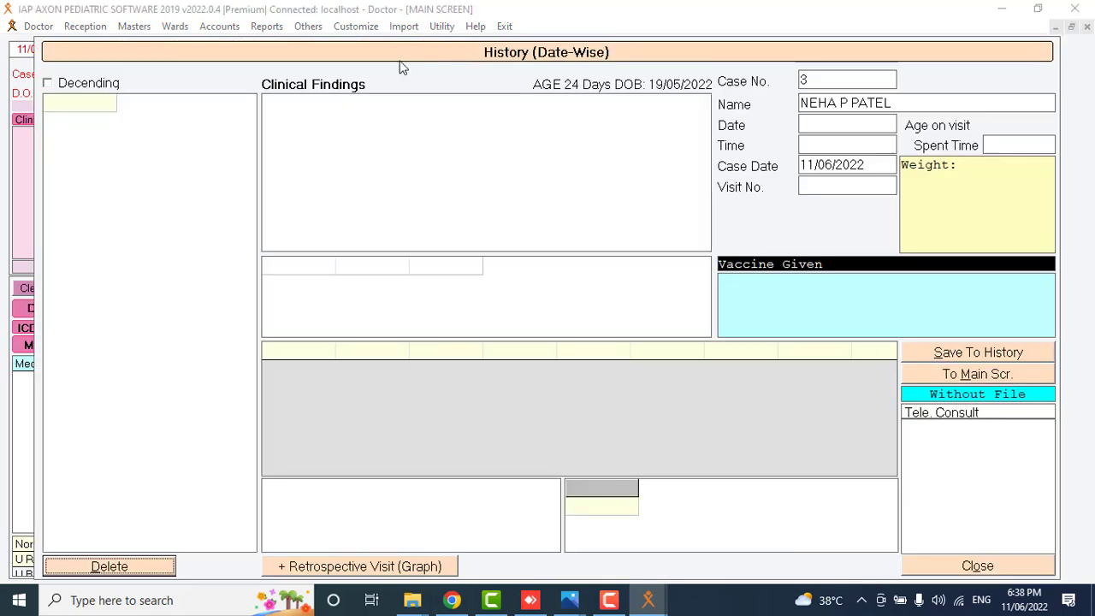
{"action": "left_click", "coordinate": [961, 570]}
Load case number 1 and open its date-wise visit history.
{"action": "left_click", "coordinate": [67, 73]}
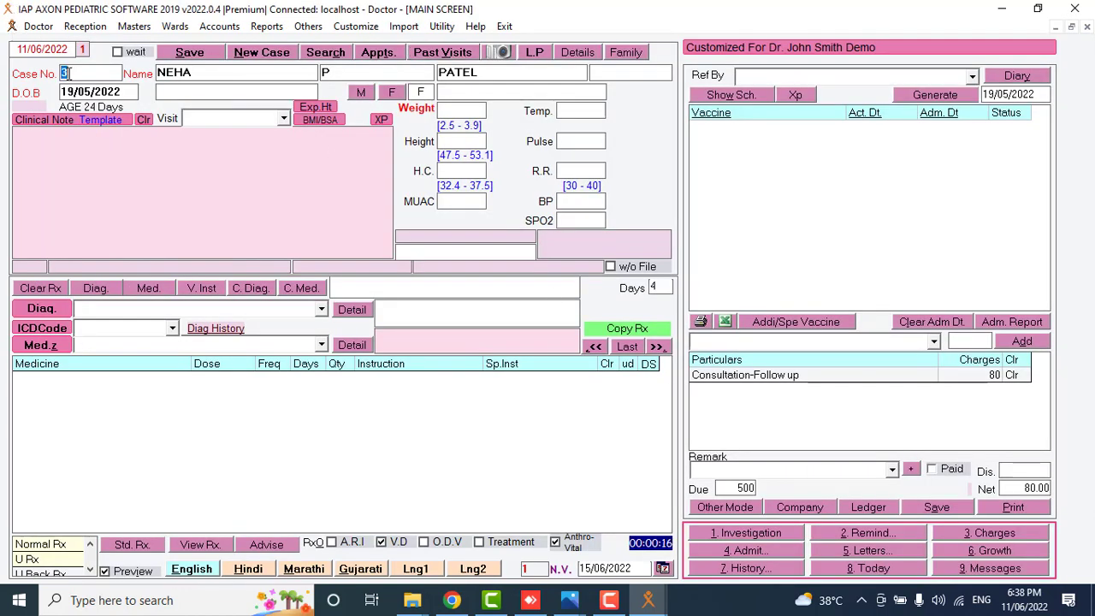
{"action": "type", "text": "1"}
{"action": "key", "text": "Return"}
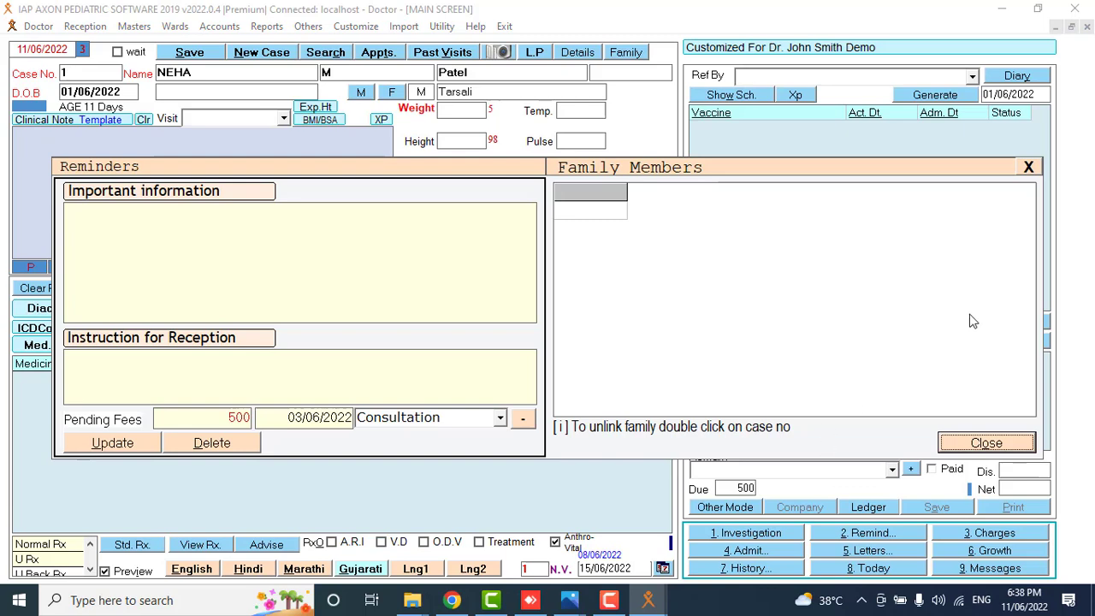
{"action": "left_click", "coordinate": [984, 441]}
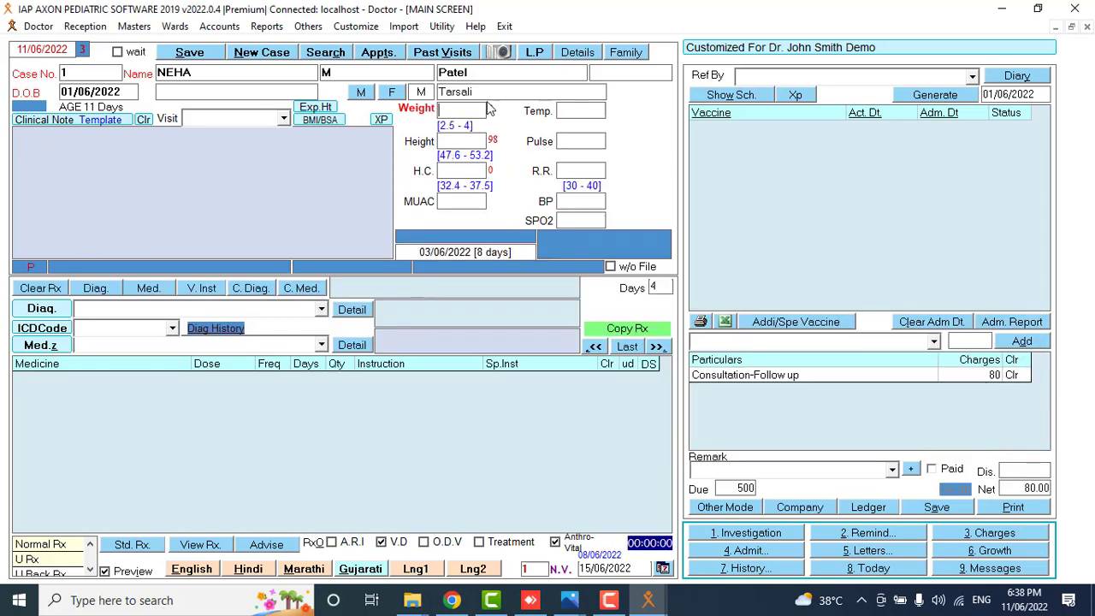
{"action": "left_click", "coordinate": [452, 51]}
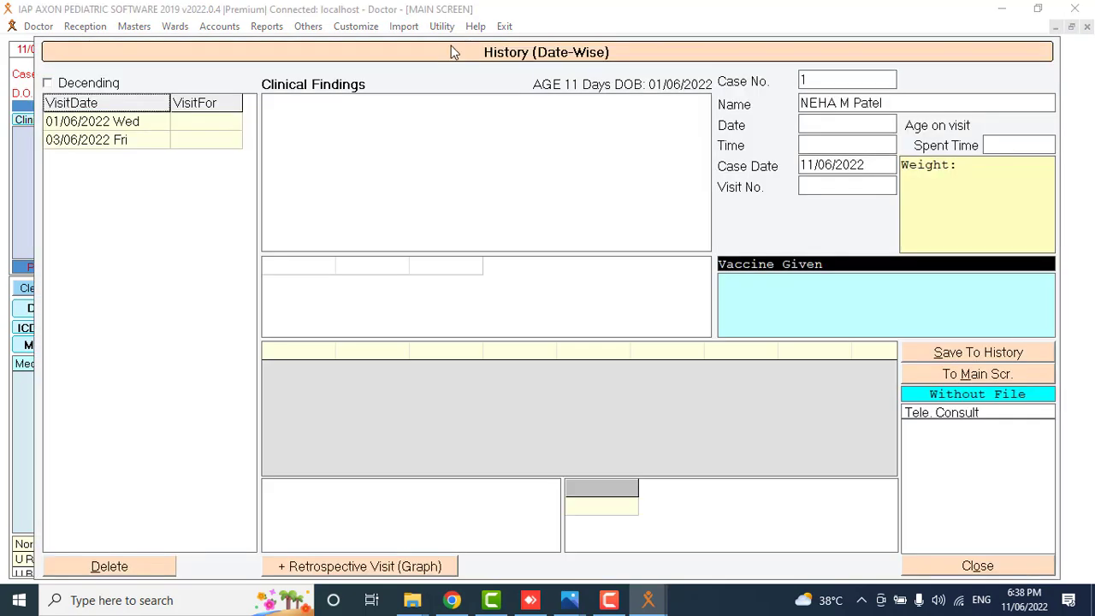
Review the 01/06/2022 and 03/06/2022 visits, send one to the main screen, then recall the last patient.
{"action": "left_click", "coordinate": [146, 122]}
{"action": "left_click", "coordinate": [133, 142]}
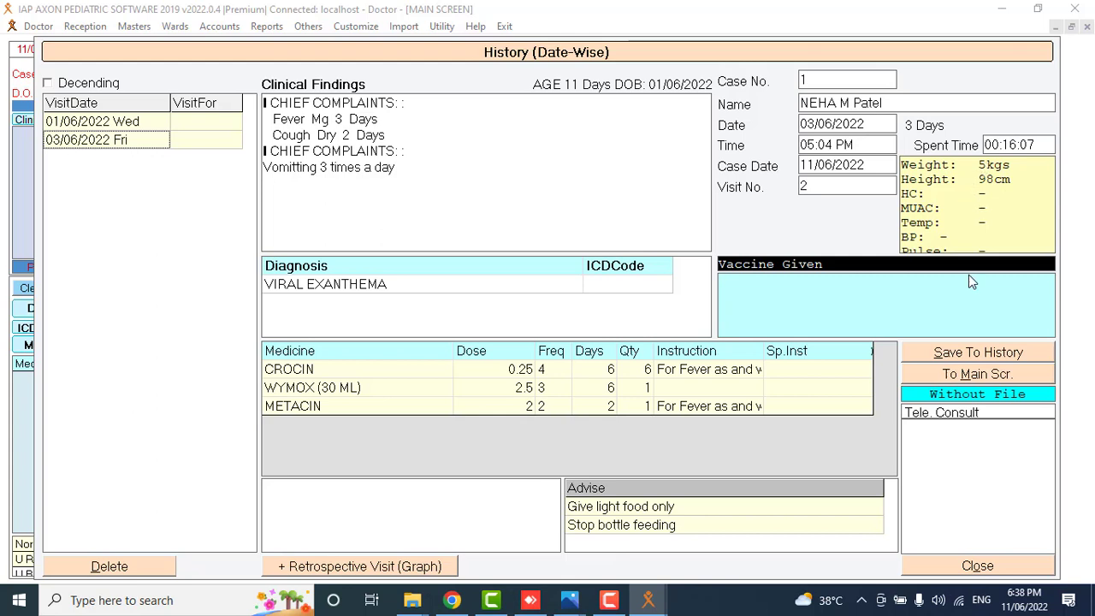
{"action": "left_click", "coordinate": [953, 377]}
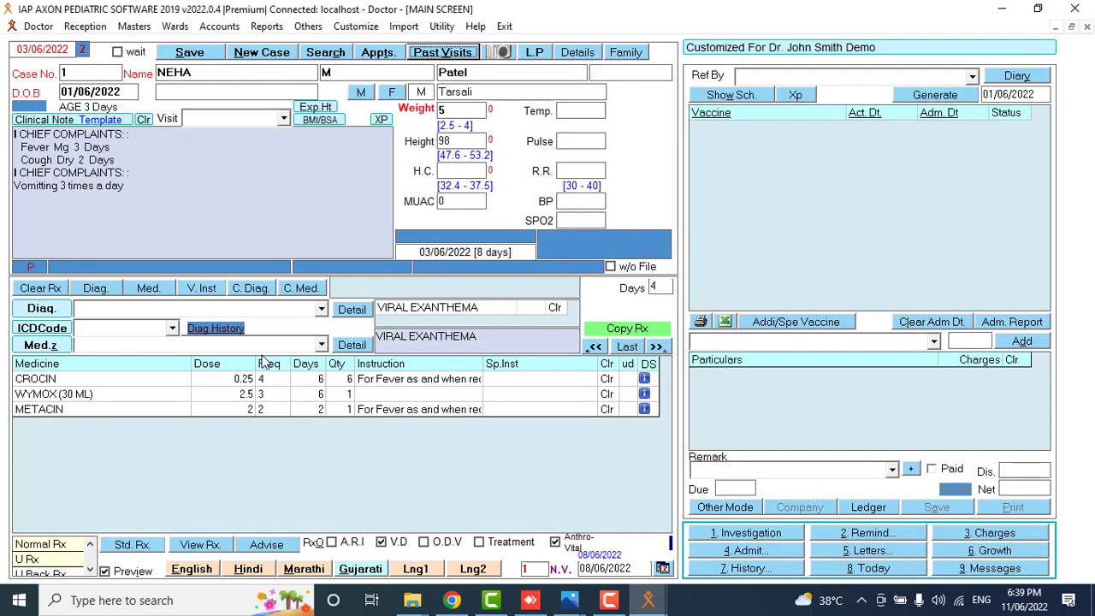
{"action": "left_click", "coordinate": [534, 54]}
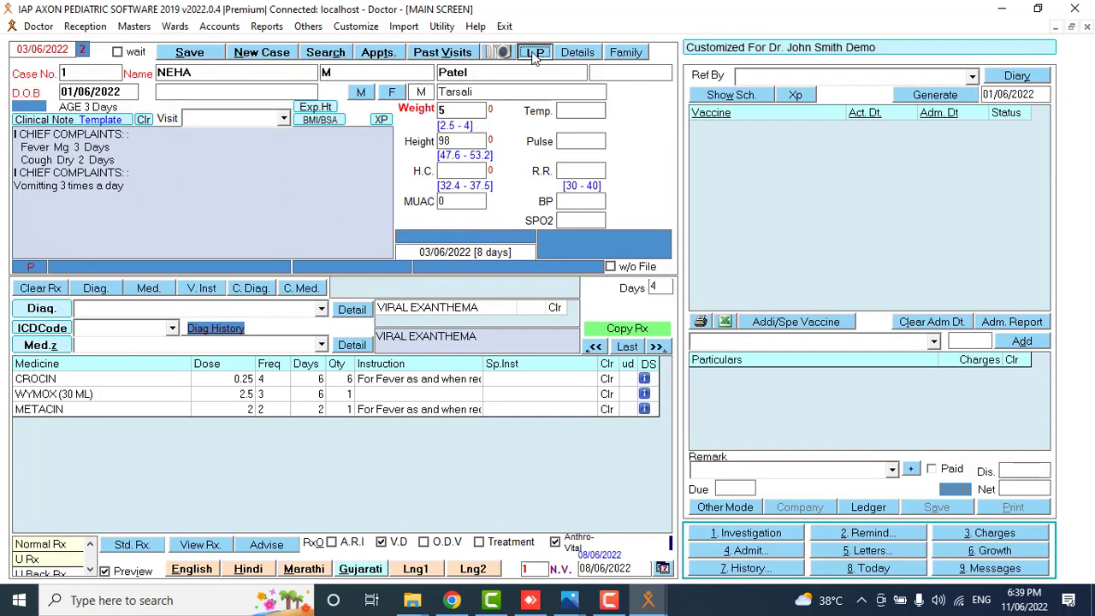
{"action": "left_click", "coordinate": [576, 54]}
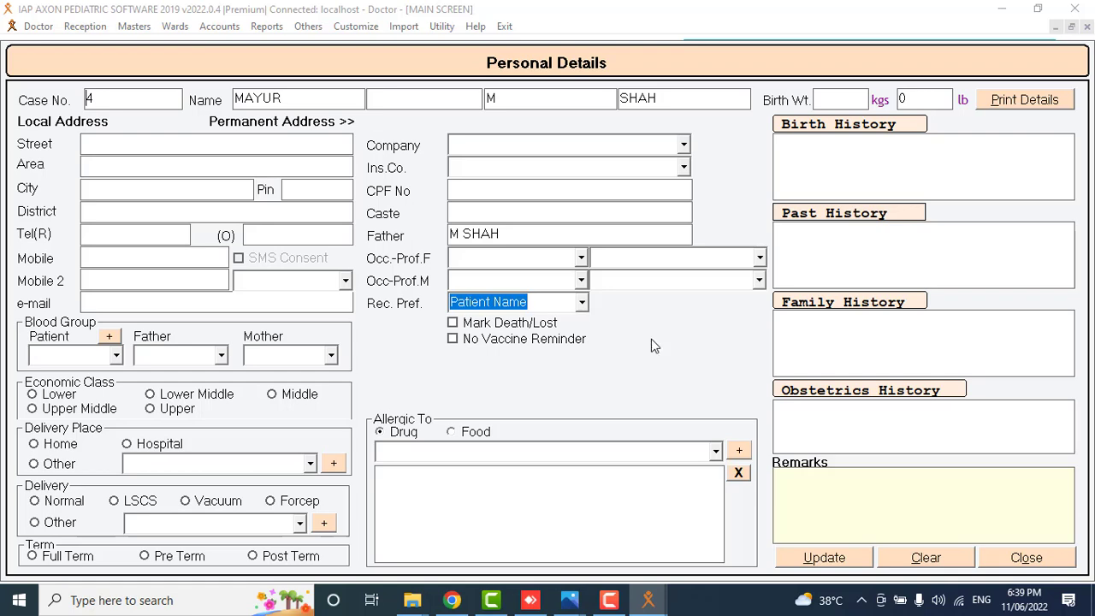
{"action": "left_click", "coordinate": [1012, 101]}
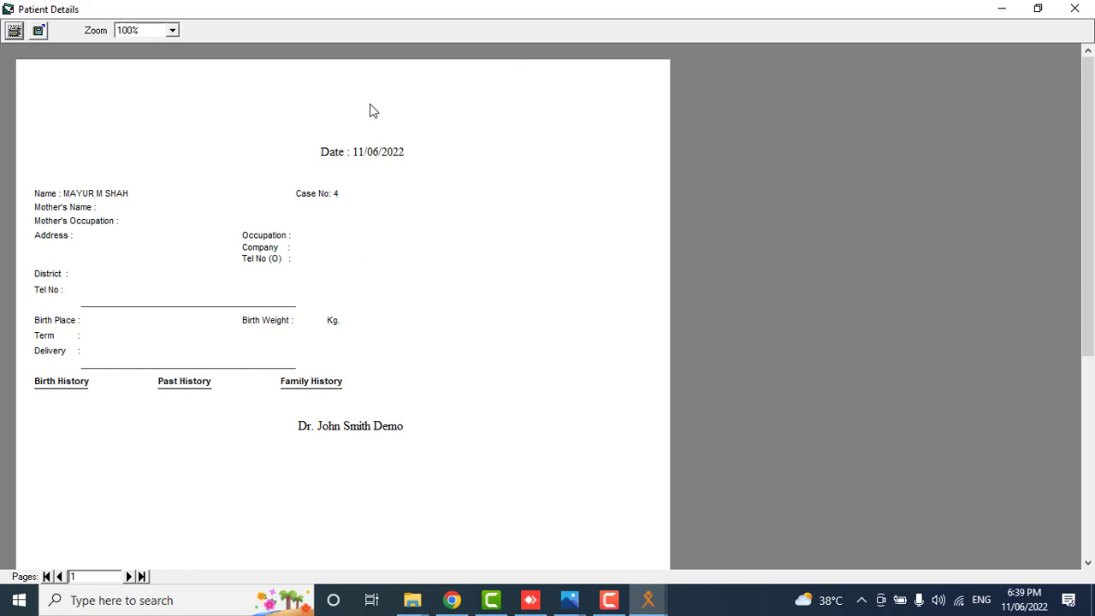
{"action": "left_click", "coordinate": [1085, 8]}
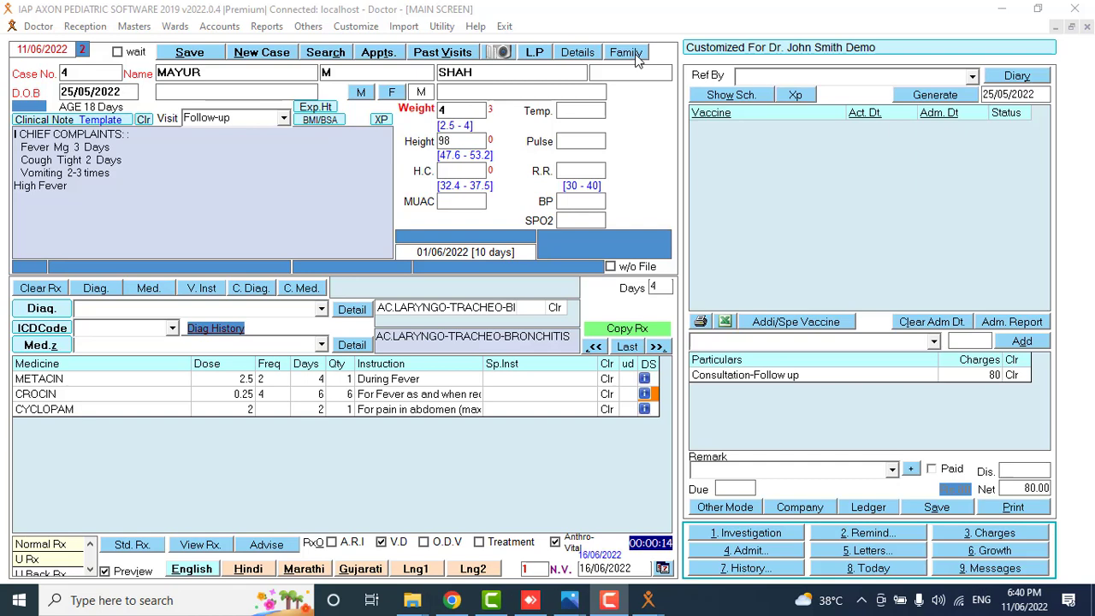
Start a new family-member case 14 without linking it to an existing patient.
{"action": "left_click", "coordinate": [632, 54]}
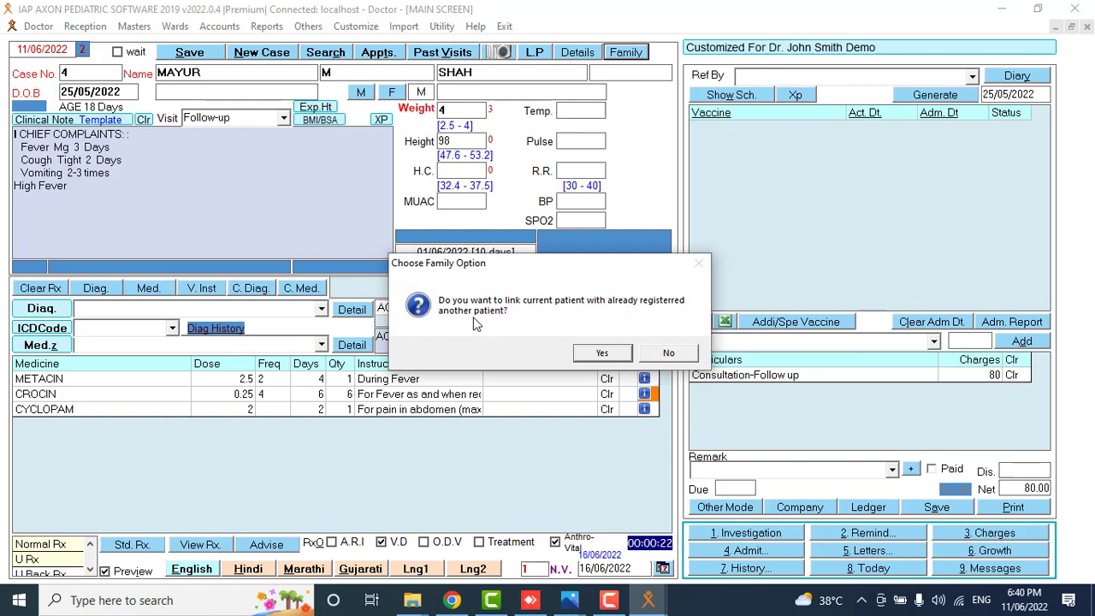
{"action": "left_click", "coordinate": [667, 354]}
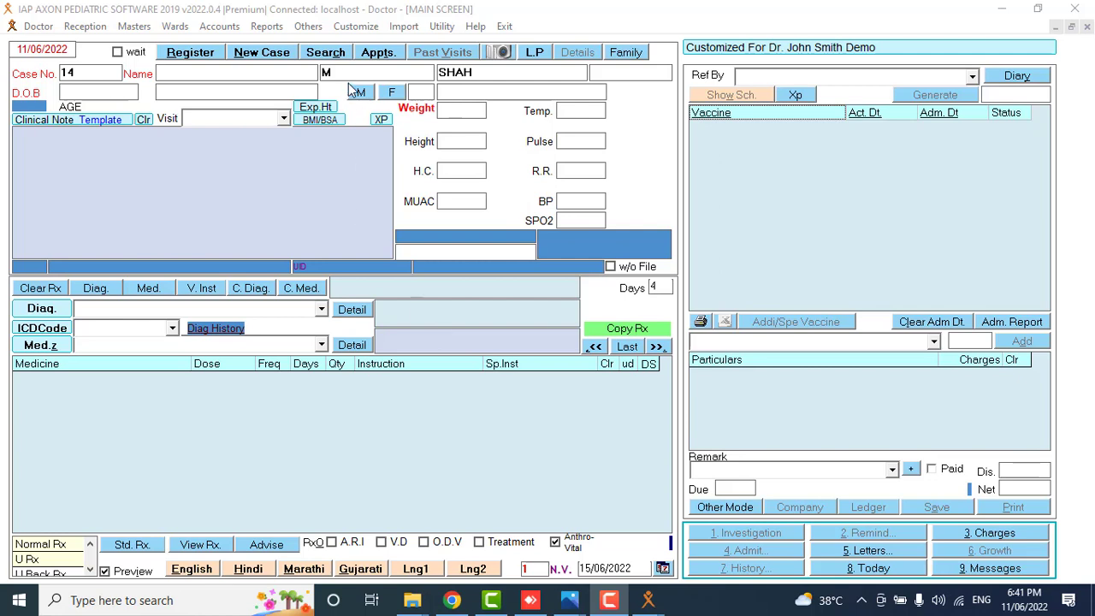
Open the OPD register from 01/06/2022 for ALL patients and list the detailed visits.
{"action": "left_click", "coordinate": [267, 27]}
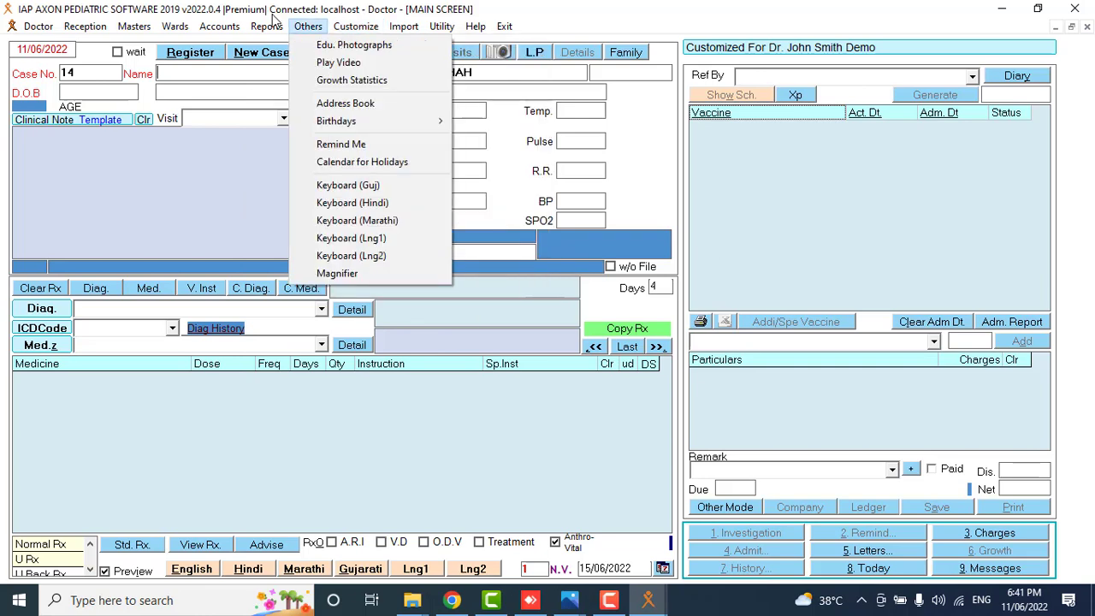
{"action": "mouse_move", "coordinate": [272, 27]}
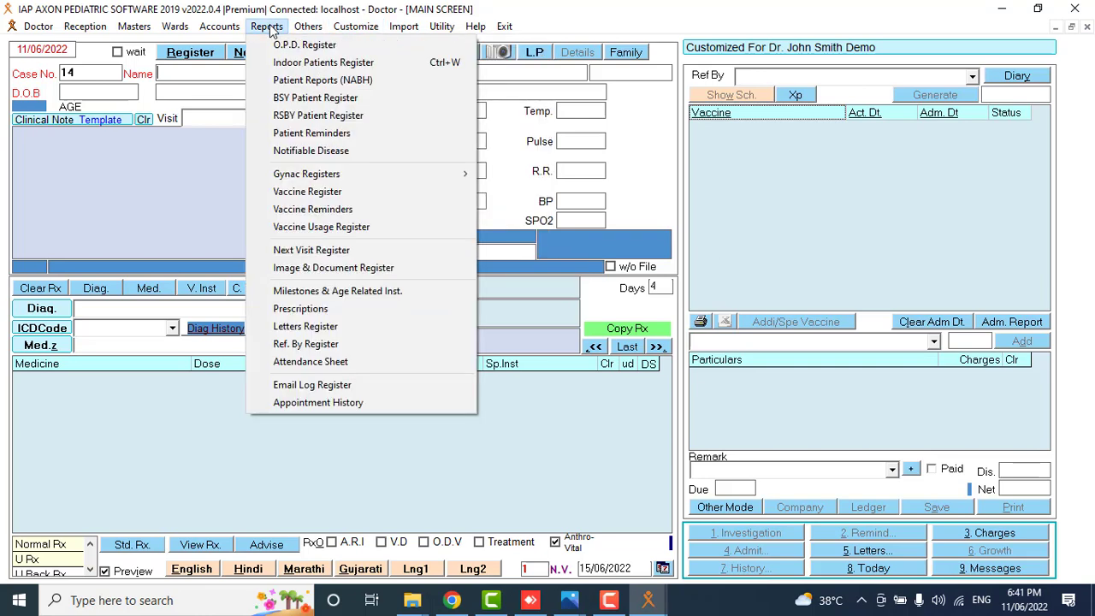
{"action": "left_click", "coordinate": [328, 47]}
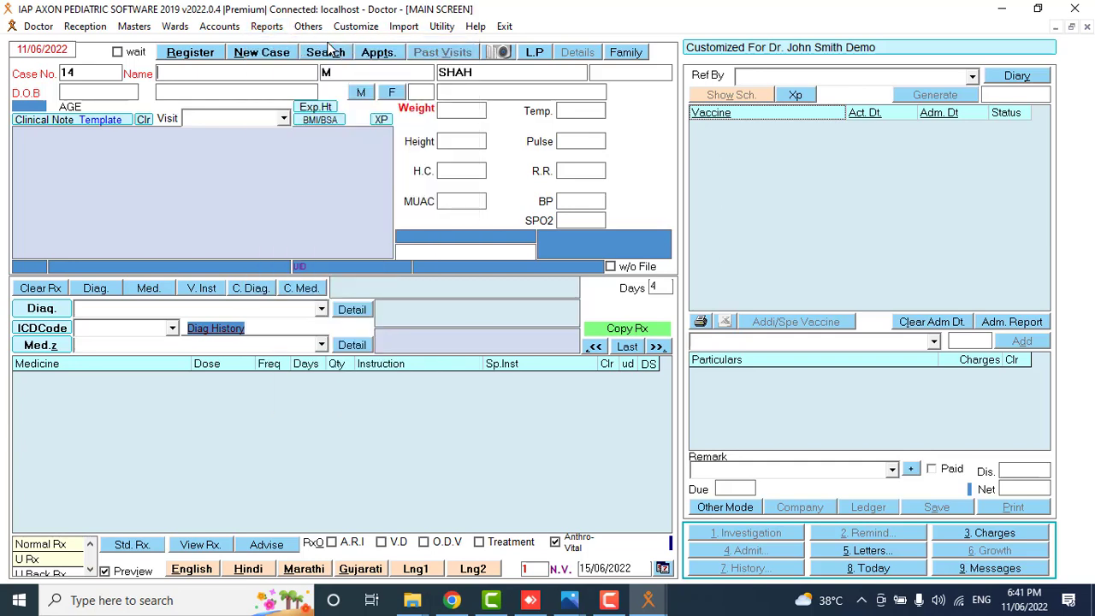
{"action": "left_click", "coordinate": [30, 510]}
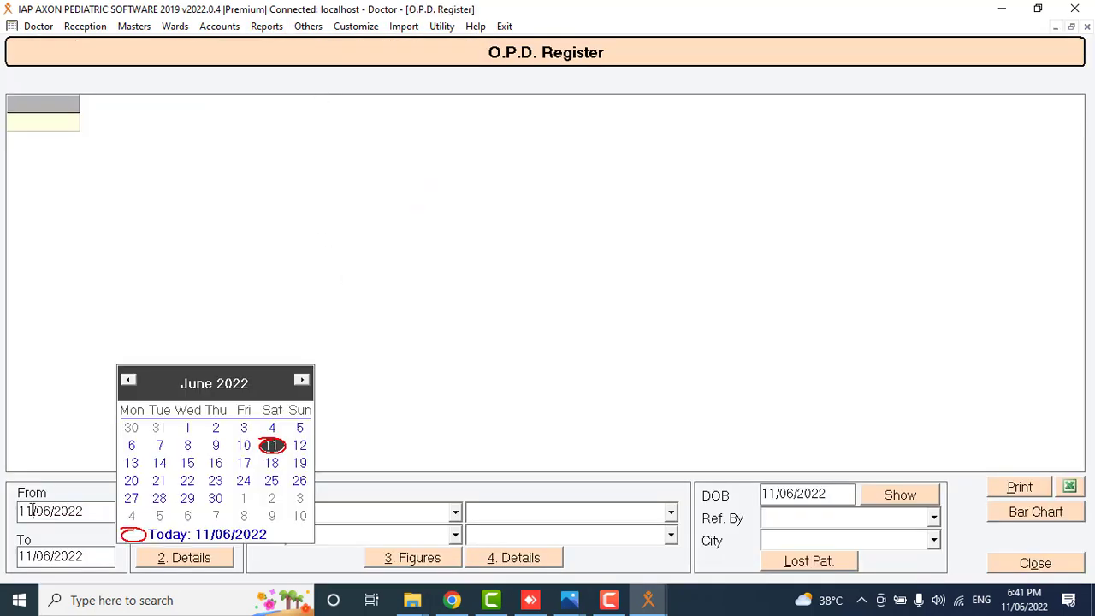
{"action": "left_click", "coordinate": [188, 428]}
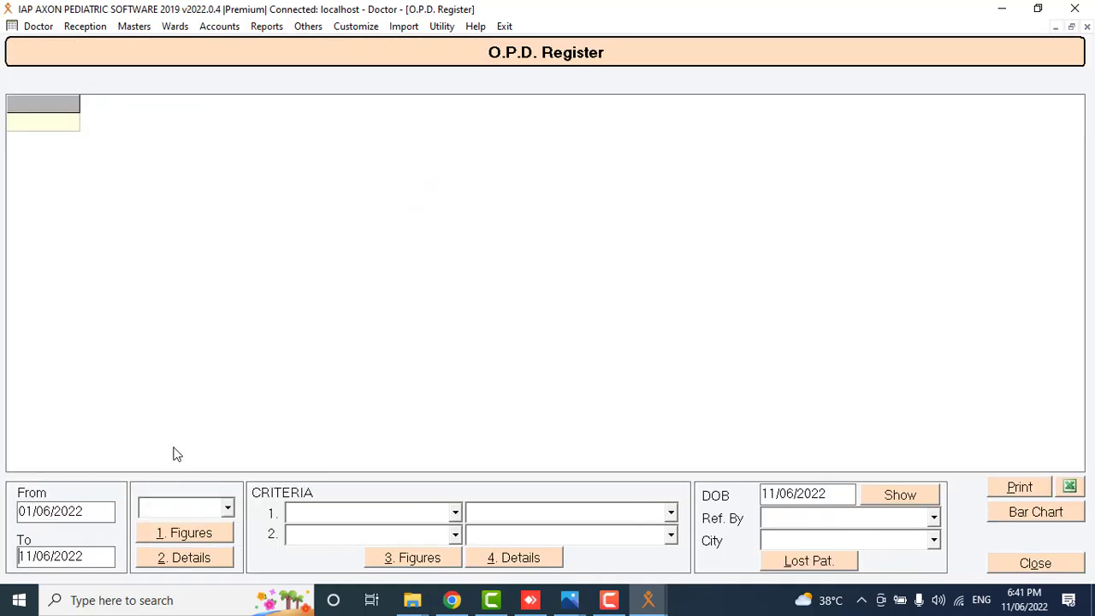
{"action": "left_click", "coordinate": [228, 508]}
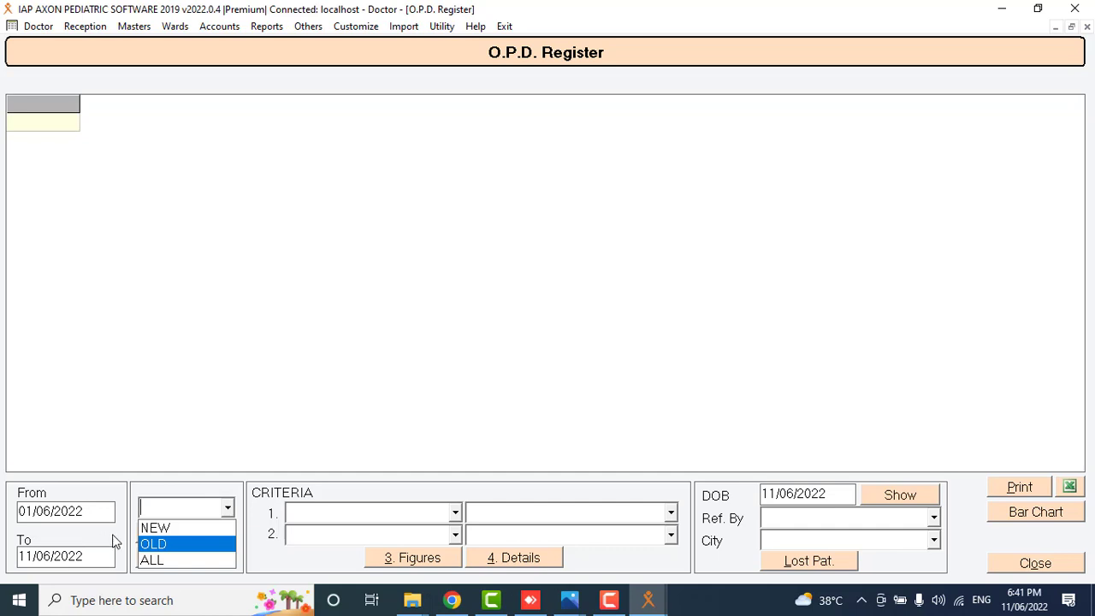
{"action": "left_click", "coordinate": [147, 561]}
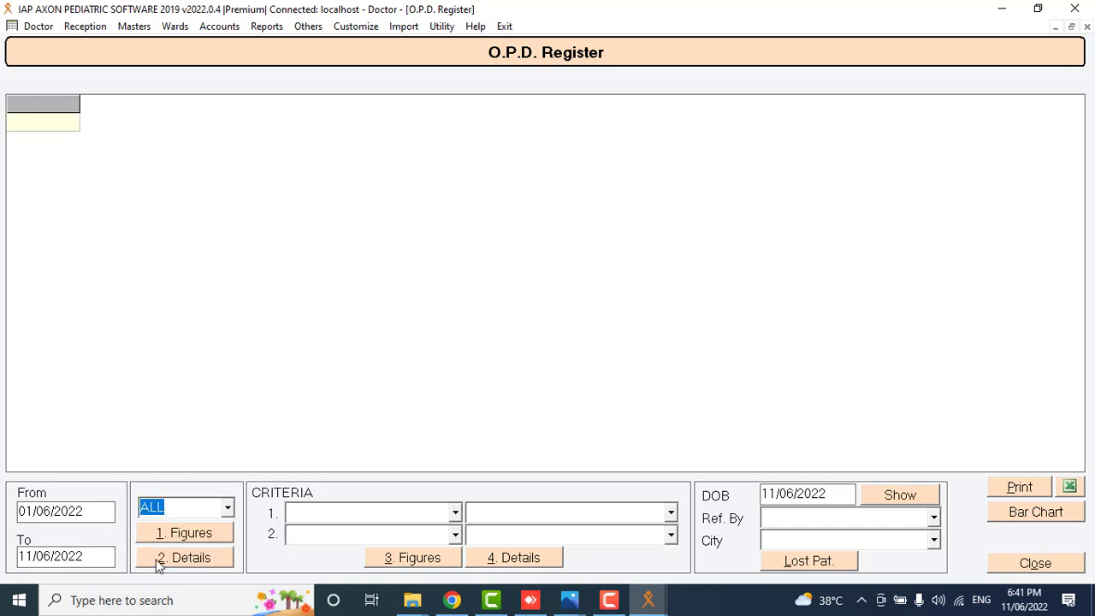
{"action": "left_click", "coordinate": [159, 561]}
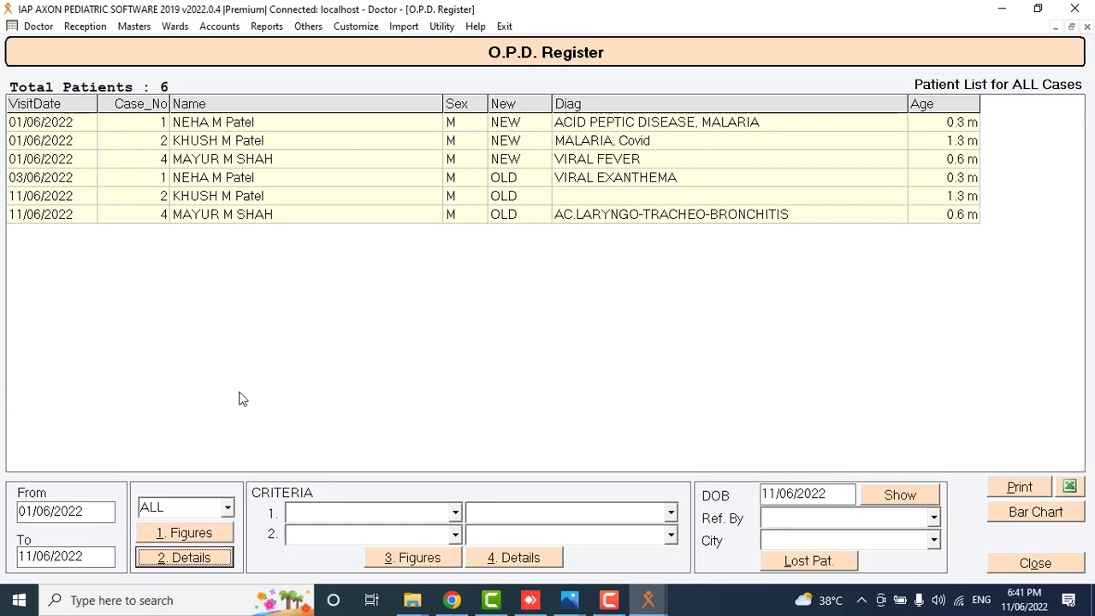
Choose Medicine as Criteria 1, then close the OPD register.
{"action": "left_click", "coordinate": [455, 513]}
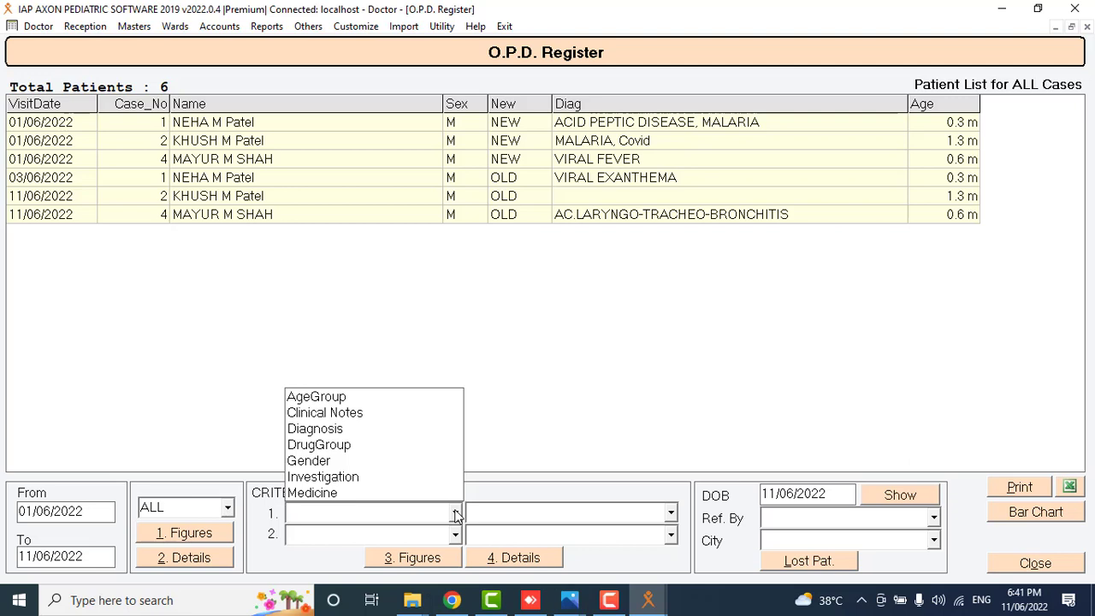
{"action": "left_click", "coordinate": [294, 491]}
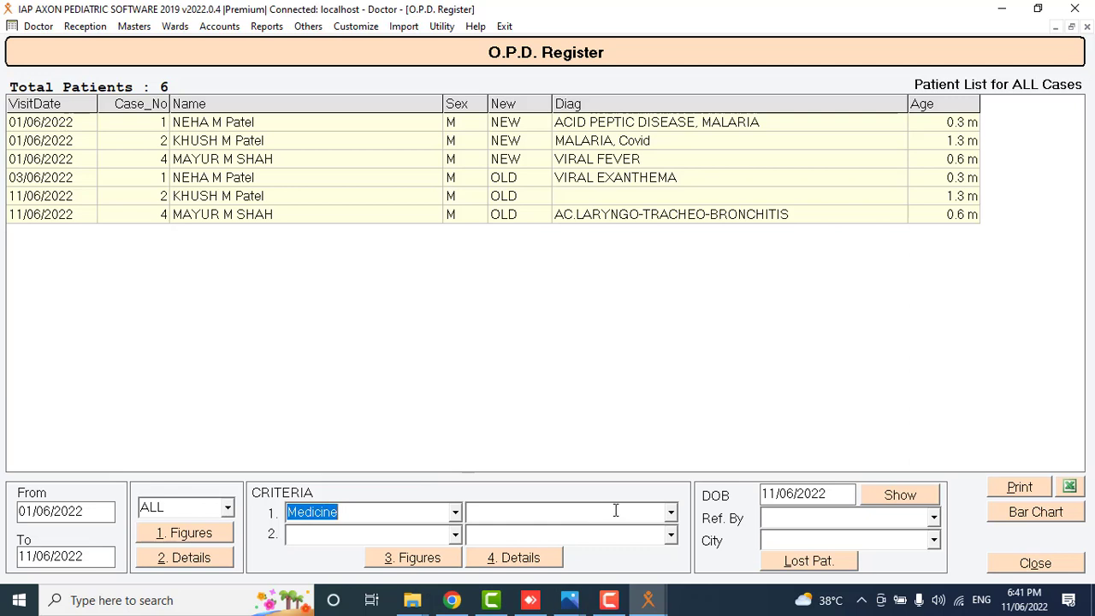
{"action": "left_click", "coordinate": [455, 513]}
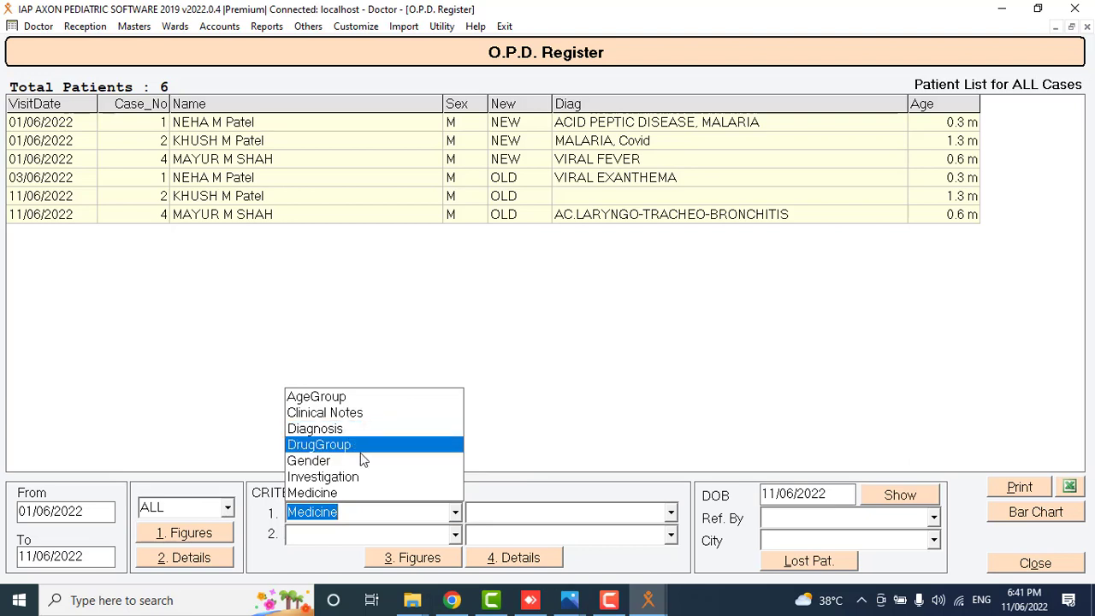
{"action": "left_click", "coordinate": [666, 523]}
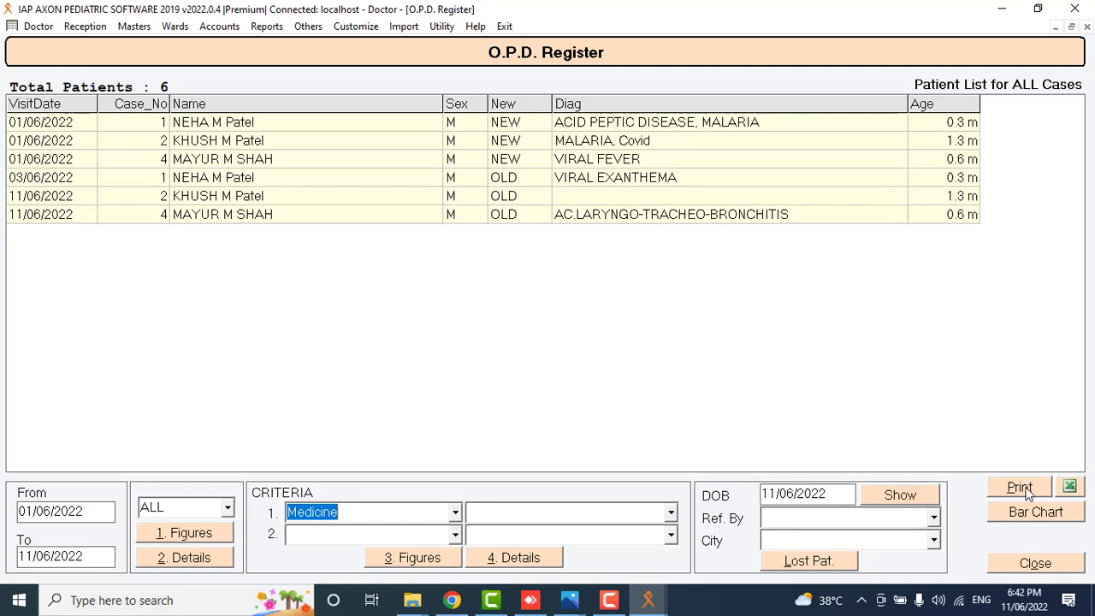
{"action": "left_click", "coordinate": [1027, 563]}
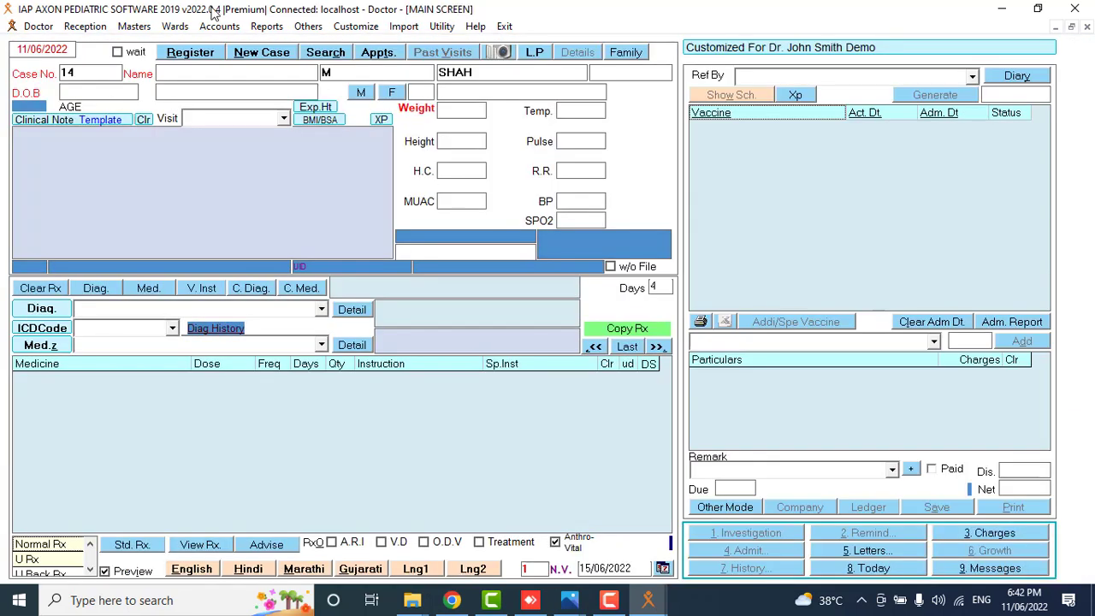
Open the password-protected 3C Case Register from the Accounts reports.
{"action": "left_click", "coordinate": [219, 26]}
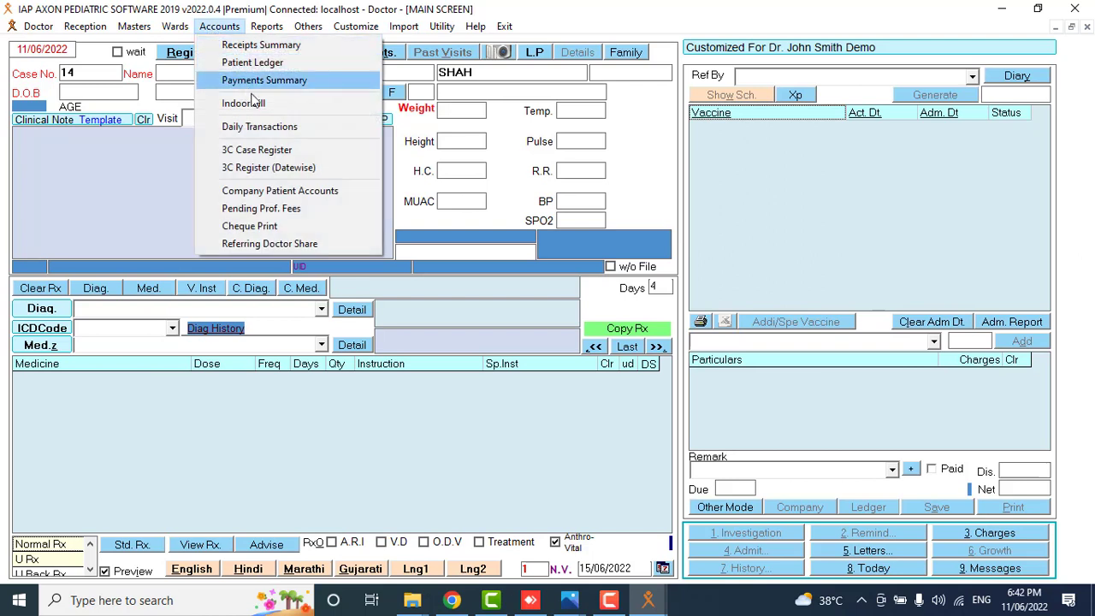
{"action": "left_click", "coordinate": [244, 152]}
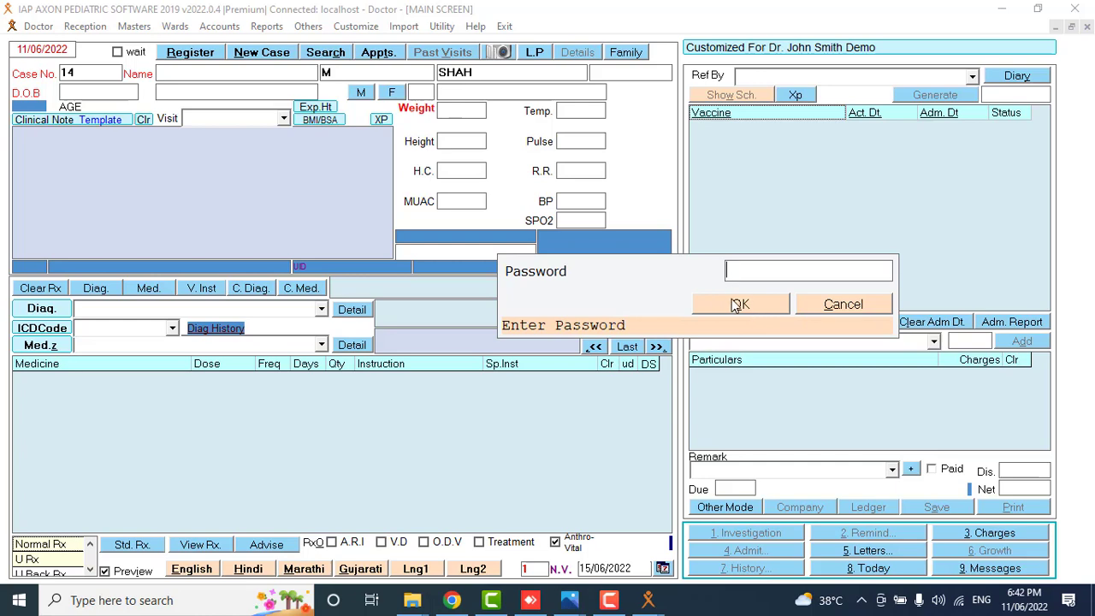
{"action": "left_click", "coordinate": [739, 305]}
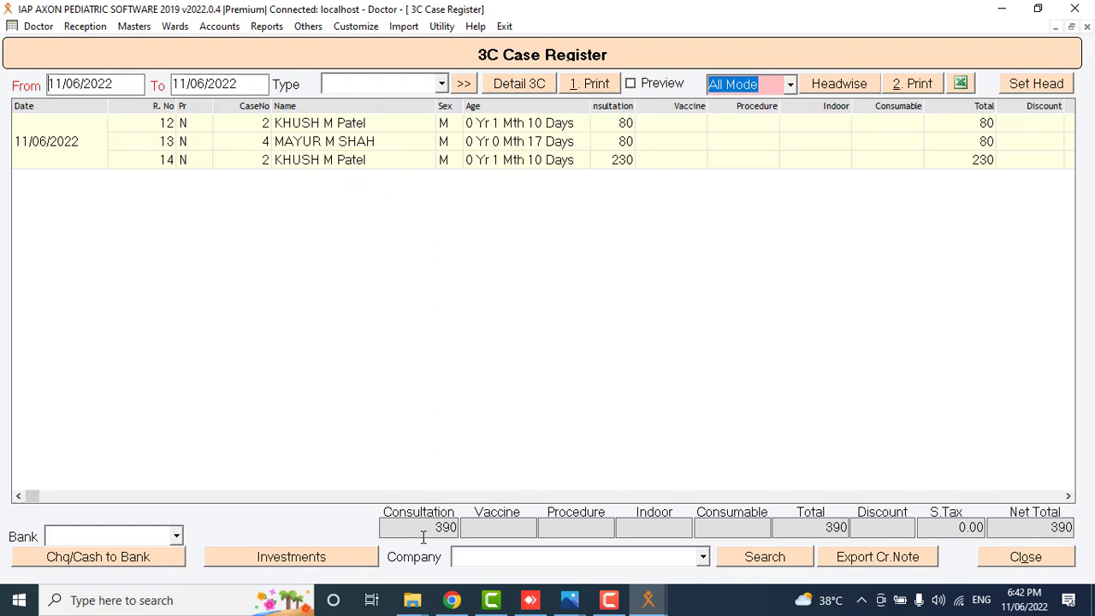
Note the 390 consultation total, enable Preview, and export the register to Excel.
{"action": "left_click_drag", "start_coordinate": [429, 527], "coordinate": [459, 527]}
{"action": "left_click", "coordinate": [493, 528]}
{"action": "left_click", "coordinate": [655, 86]}
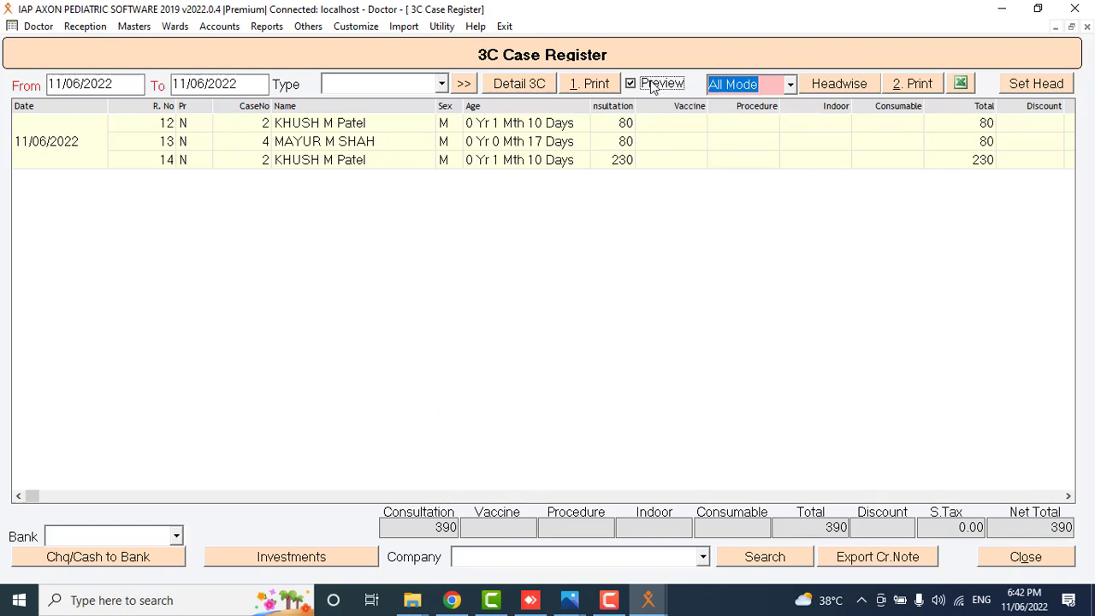
{"action": "left_click", "coordinate": [960, 83]}
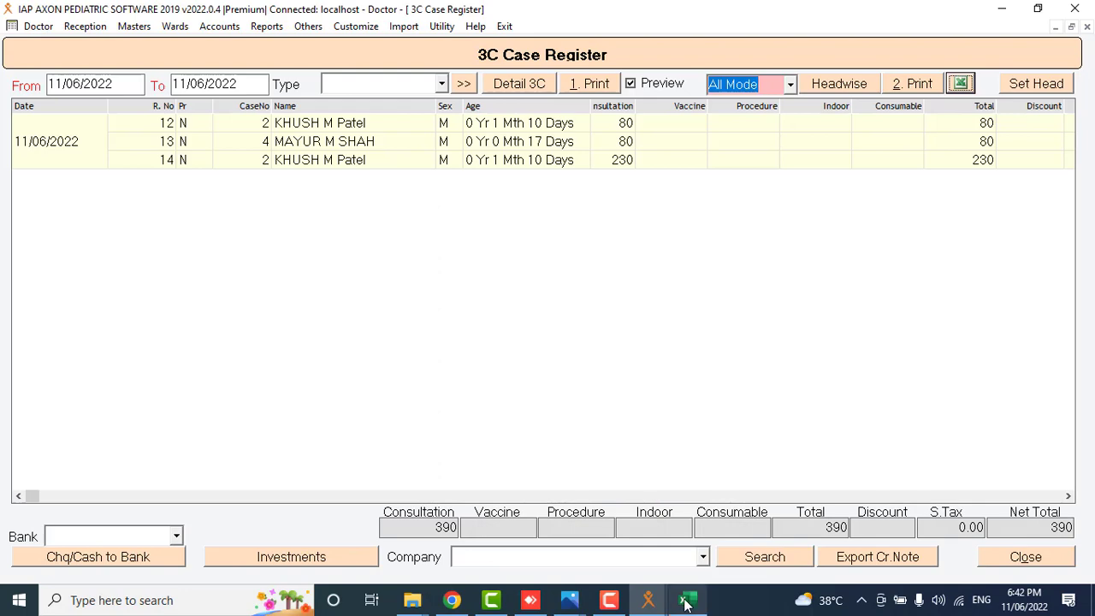
View the exported 3C register in Excel's maximised print preview, then minimise Excel.
{"action": "left_click", "coordinate": [687, 602]}
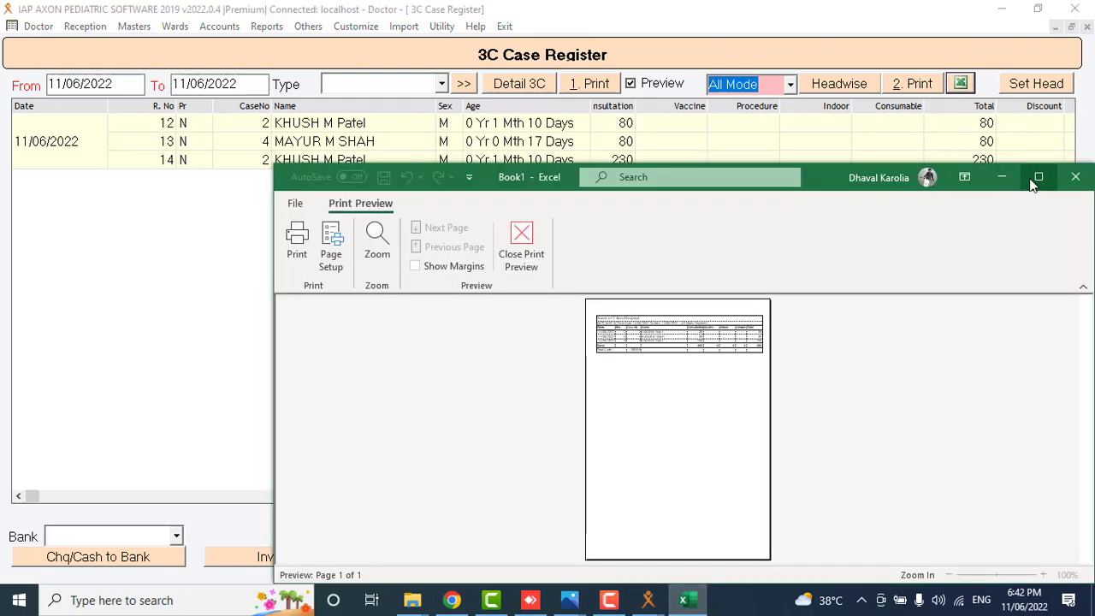
{"action": "left_click", "coordinate": [1037, 178]}
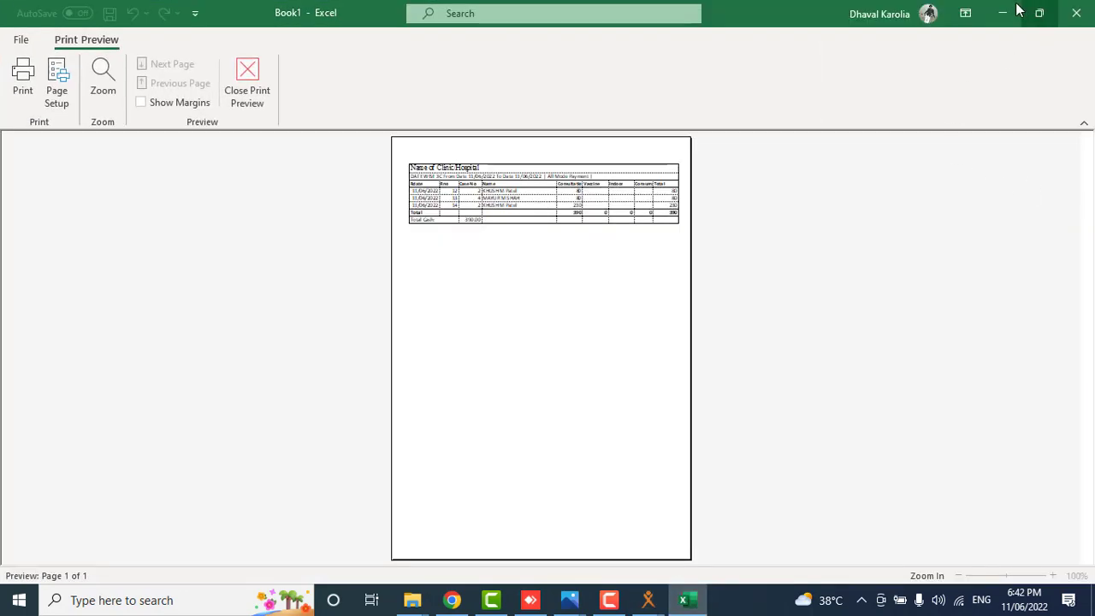
{"action": "left_click", "coordinate": [1004, 12]}
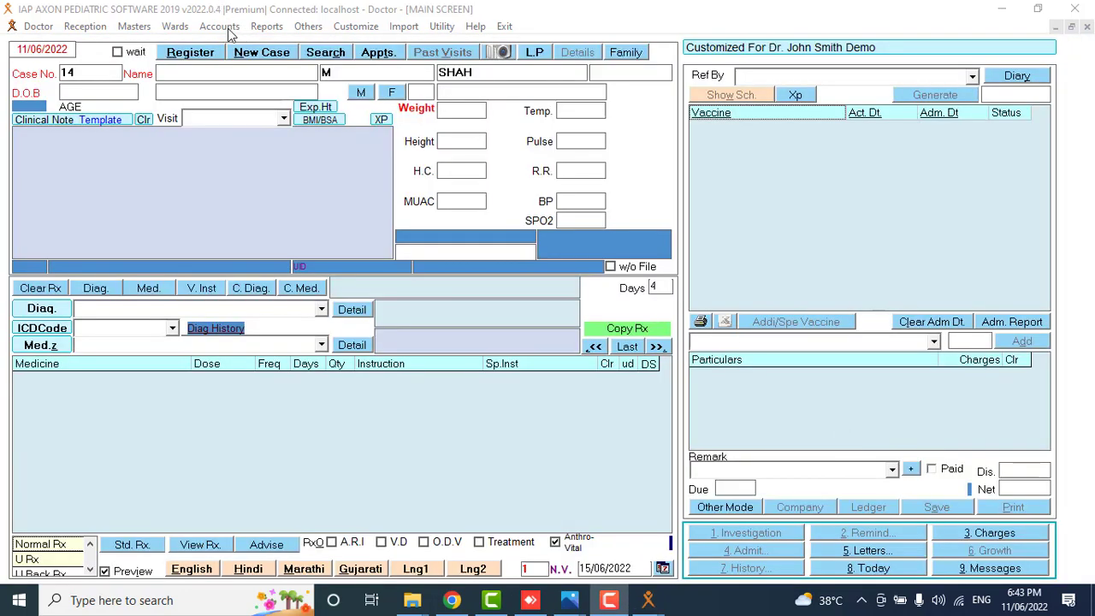
Close the empty patient ledger and load case number 1, dismissing its reminders.
{"action": "left_click", "coordinate": [227, 28]}
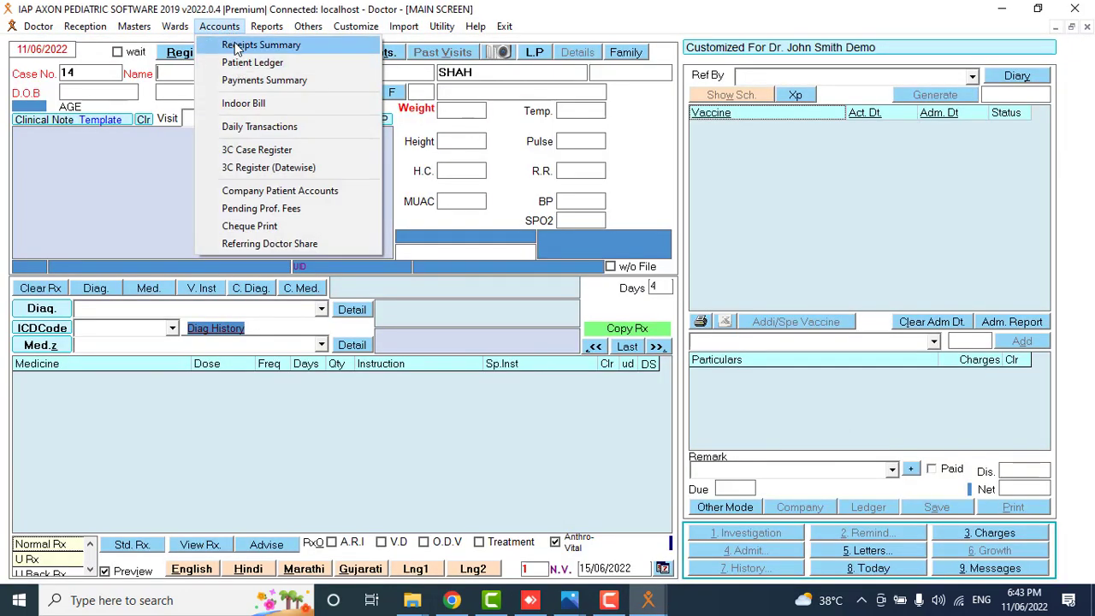
{"action": "left_click", "coordinate": [239, 64]}
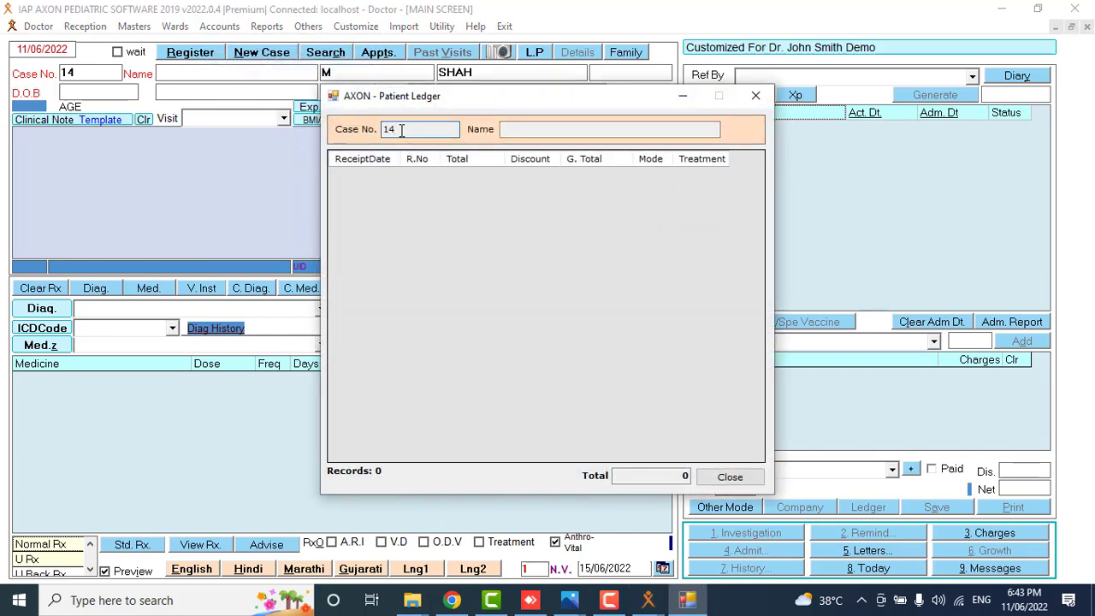
{"action": "left_click", "coordinate": [756, 95]}
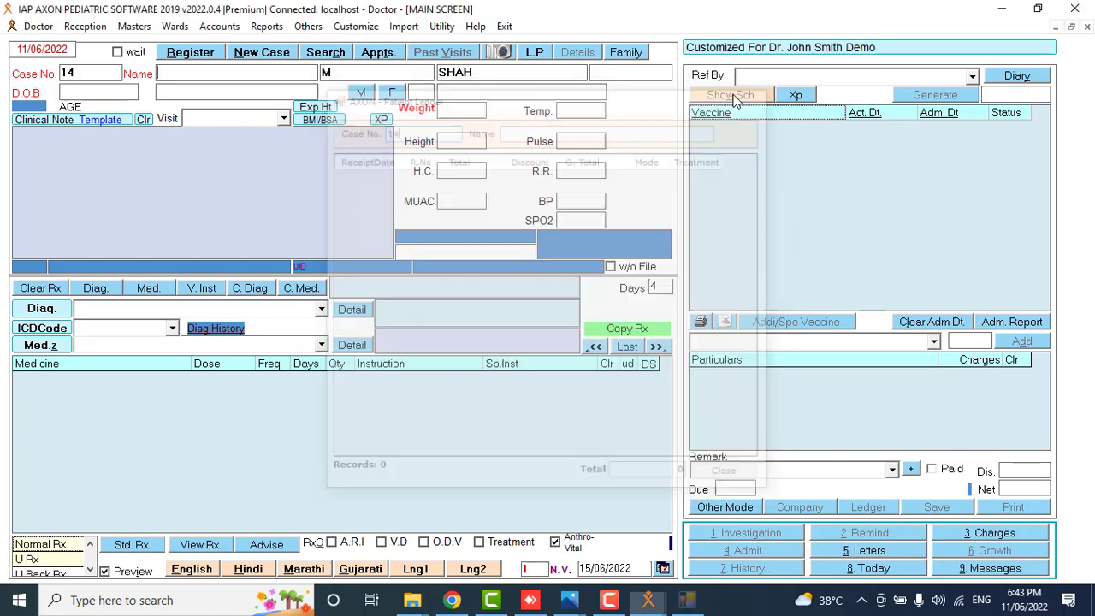
{"action": "double_click", "coordinate": [112, 72]}
{"action": "type", "text": "1"}
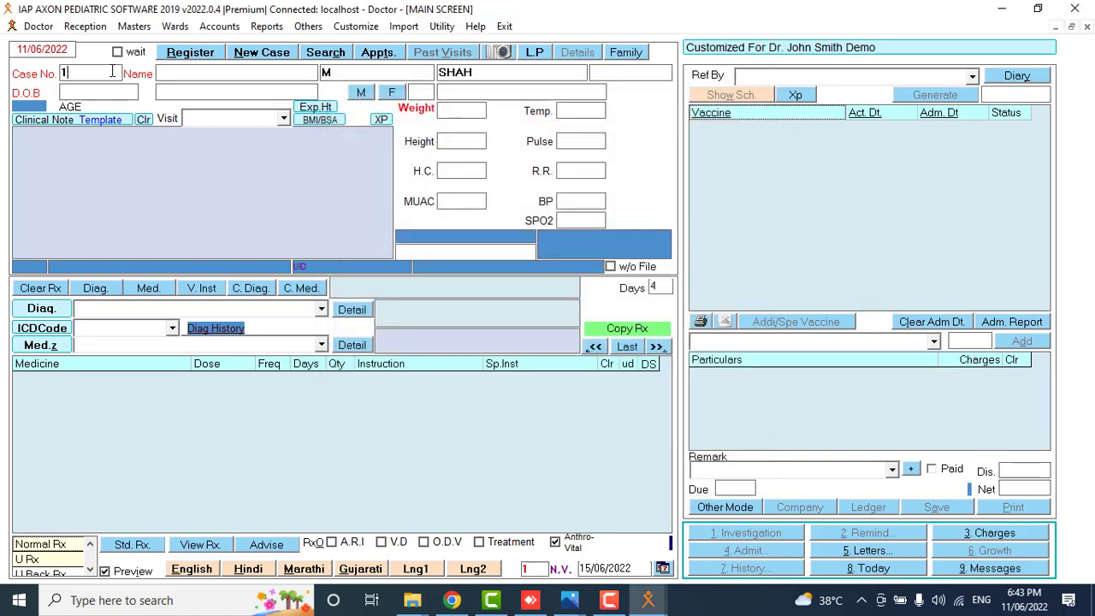
{"action": "key", "text": "Return"}
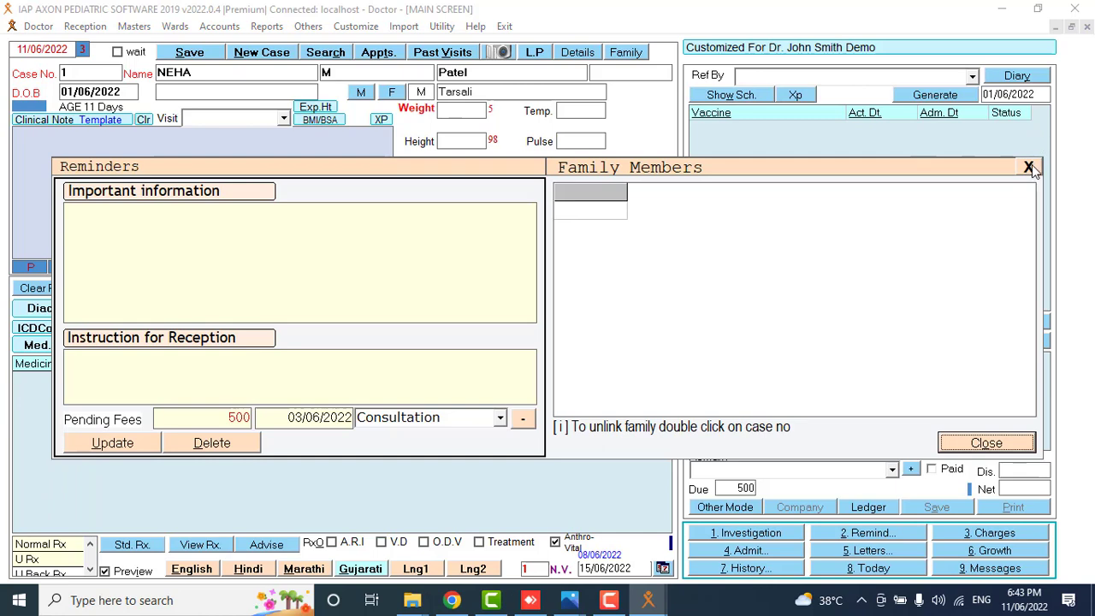
{"action": "key", "text": "Return"}
Review case 1's ledger of four cash receipts totalling 5360, then close it.
{"action": "left_click", "coordinate": [219, 26]}
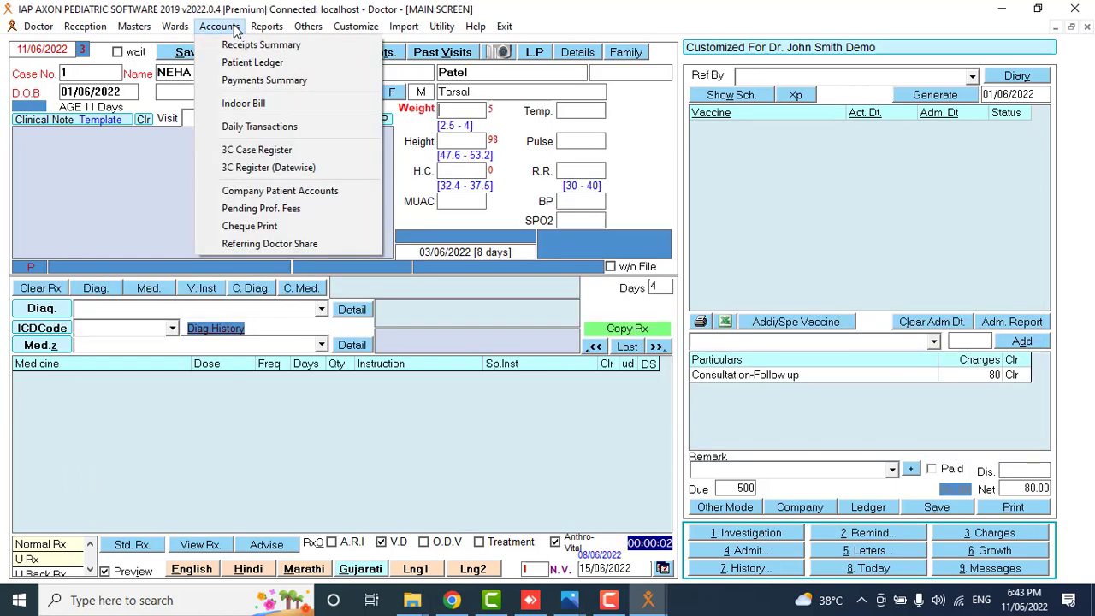
{"action": "left_click", "coordinate": [240, 64]}
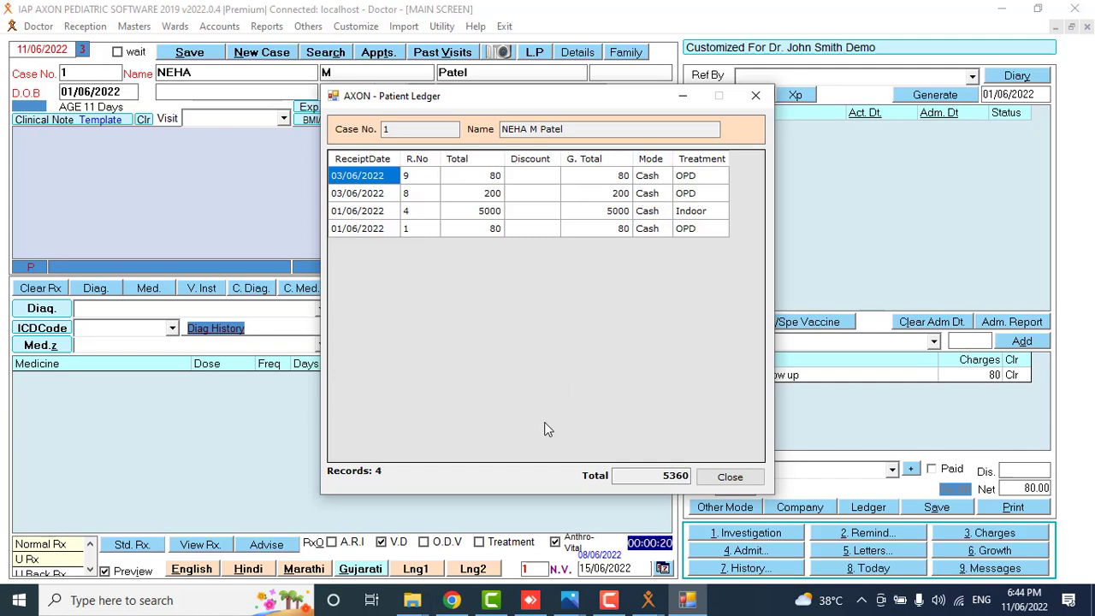
{"action": "left_click", "coordinate": [730, 479]}
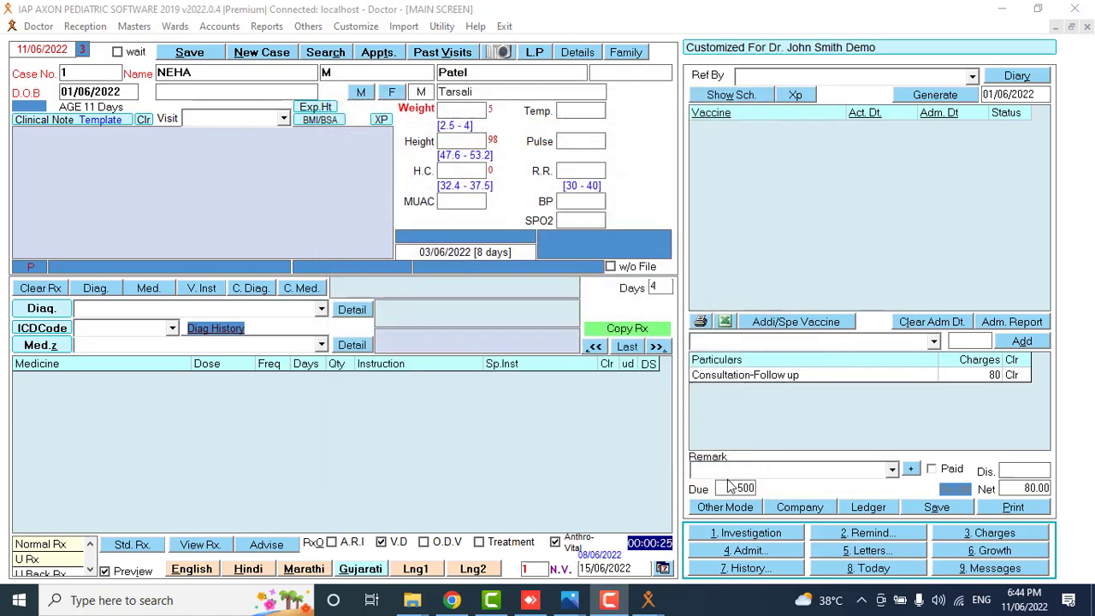
{"action": "left_click", "coordinate": [222, 28]}
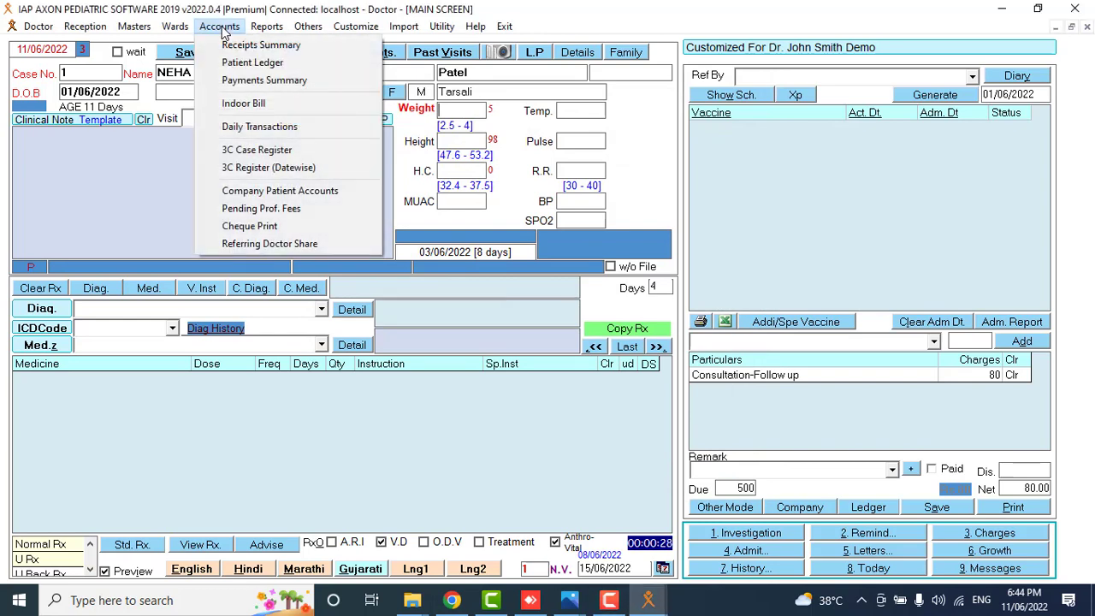
{"action": "mouse_move", "coordinate": [252, 31]}
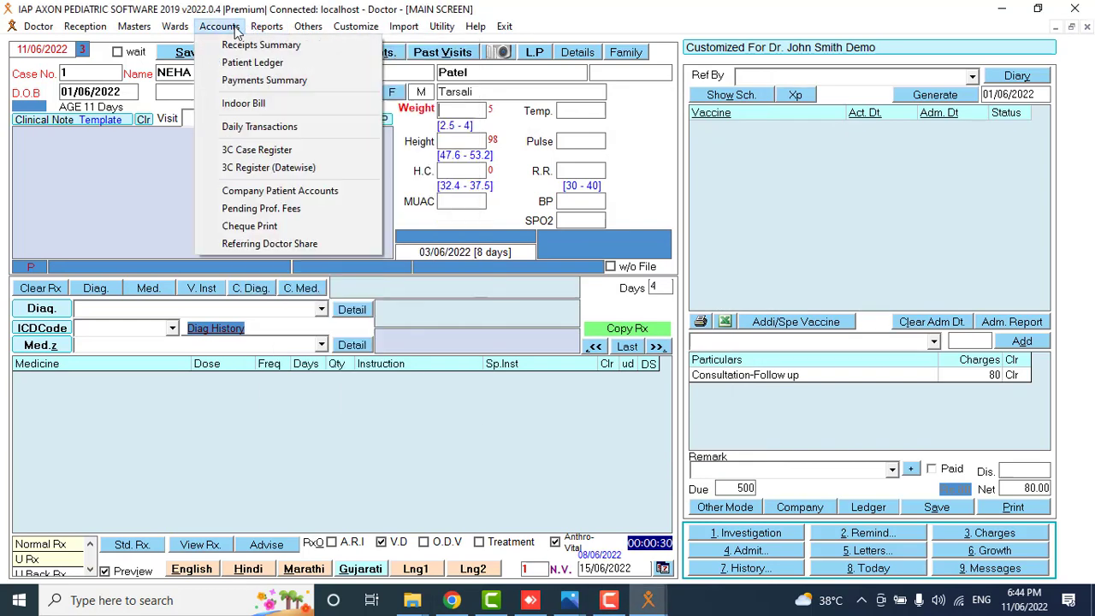